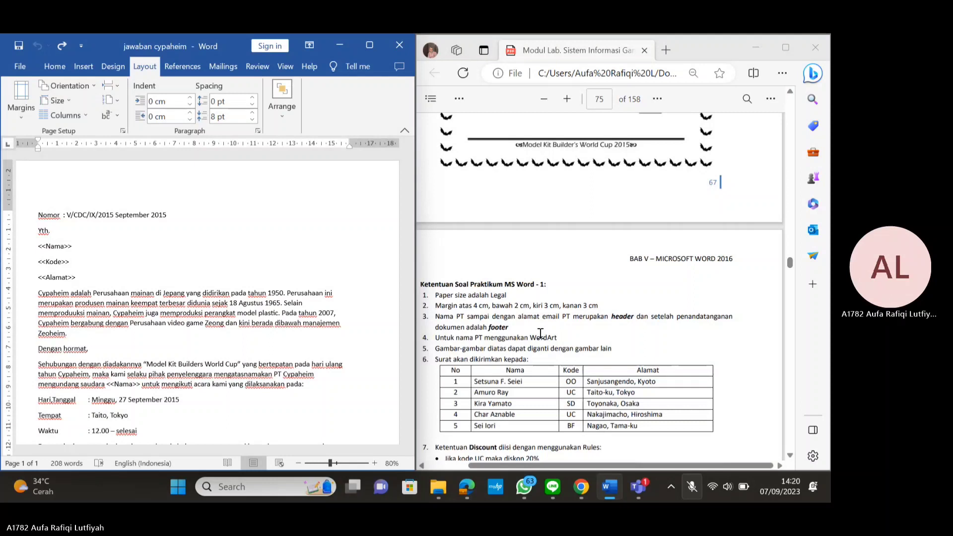
Highlight 'Legal', the 4, 2, 3, 3 cm margin line and the start of 'header' in the PDF task
drag(490, 295, 507, 295)
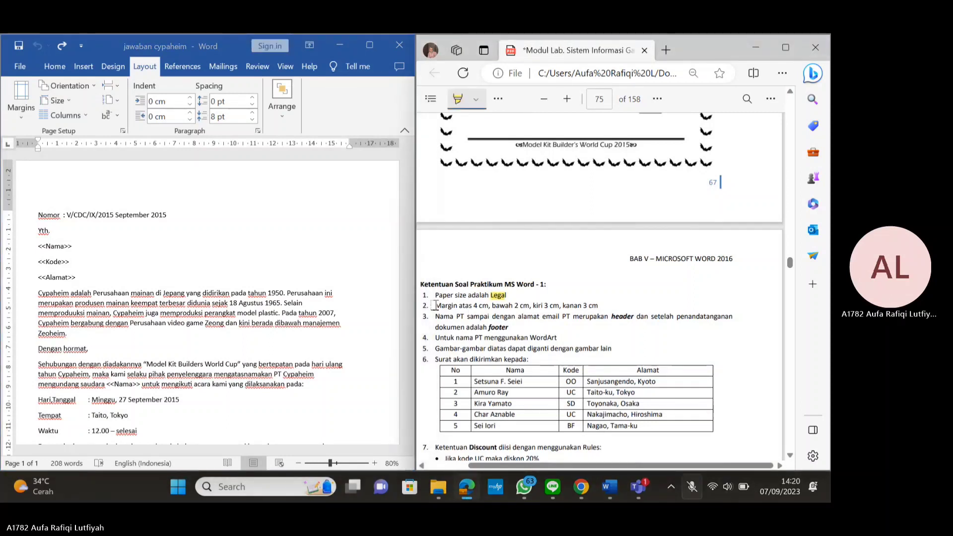
drag(435, 305, 599, 306)
scroll(516, 297, down, 1)
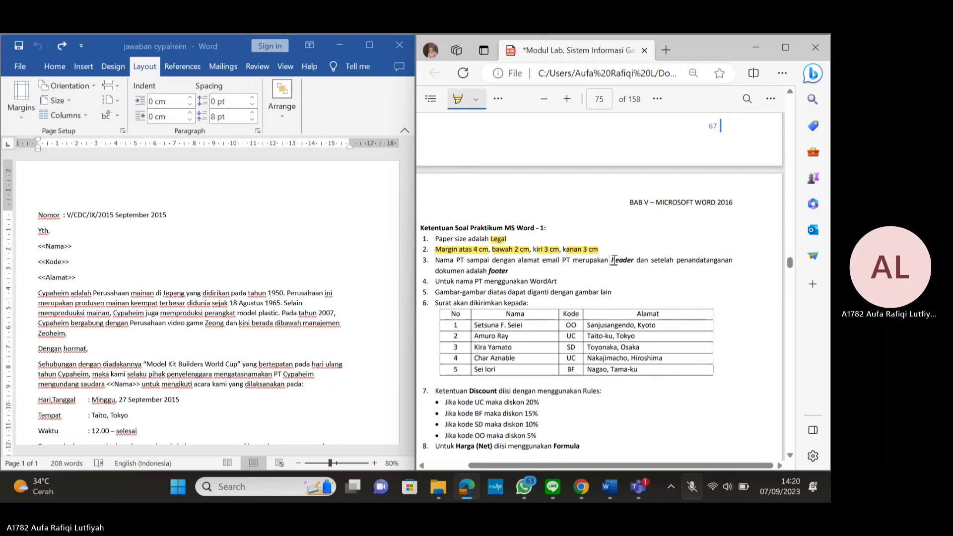
drag(611, 261, 633, 261)
Highlight 'header' and 'adalah footer' in the PDF, comparing pages 74 and 75 with the sample letter
scroll(663, 240, up, 4)
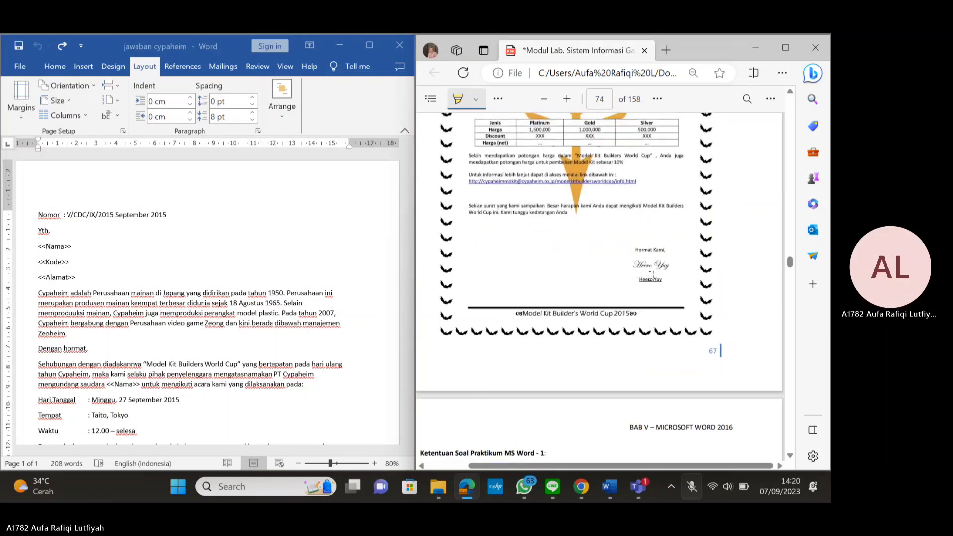
scroll(650, 275, down, 3)
drag(466, 328, 507, 327)
scroll(559, 266, up, 3)
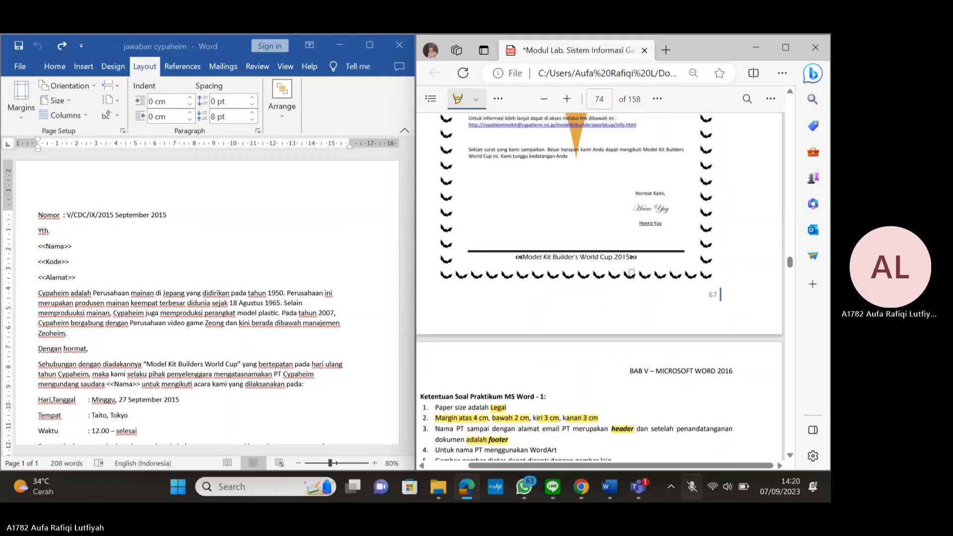
scroll(633, 272, down, 1)
scroll(634, 272, down, 3)
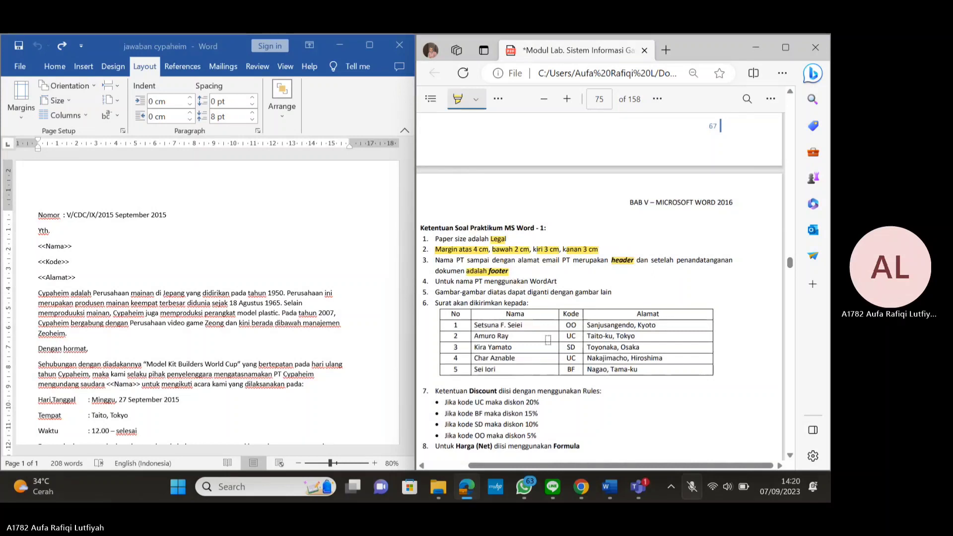
scroll(557, 336, up, 5)
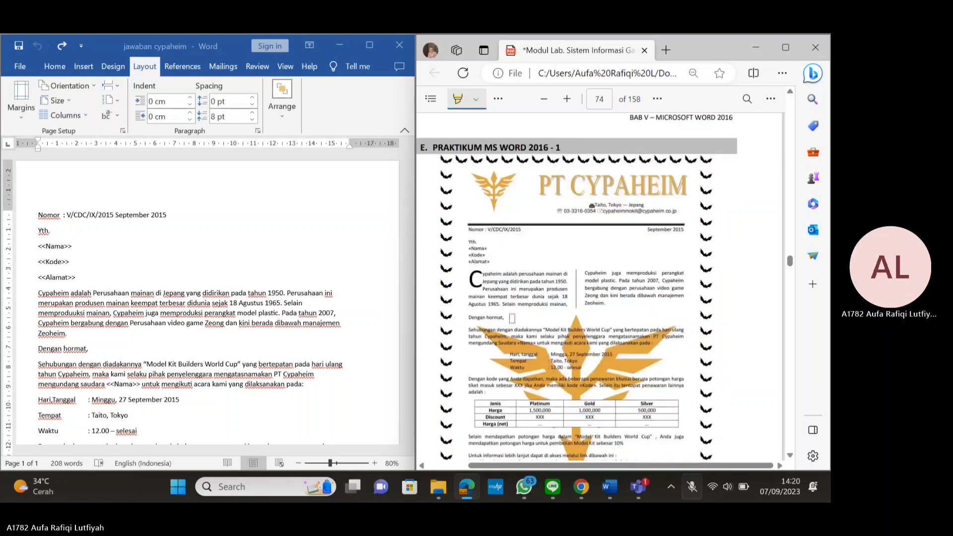
scroll(521, 321, up, 2)
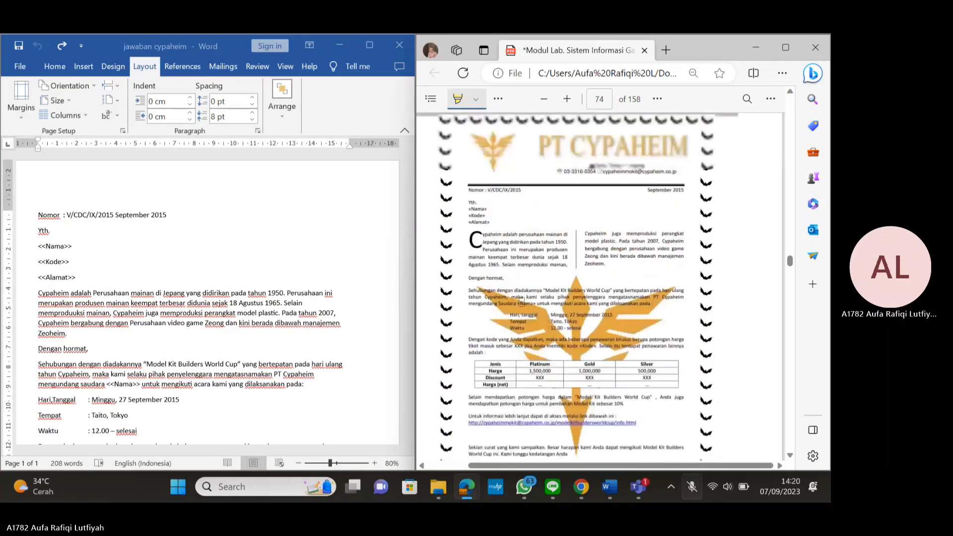
scroll(521, 301, down, 10)
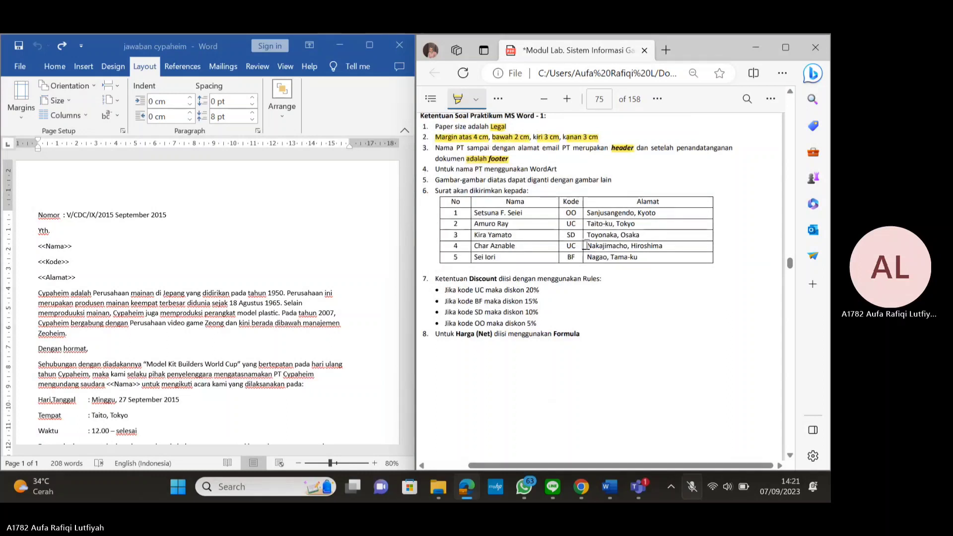
scroll(586, 244, down, 2)
scroll(586, 244, down, 1)
scroll(583, 272, up, 10)
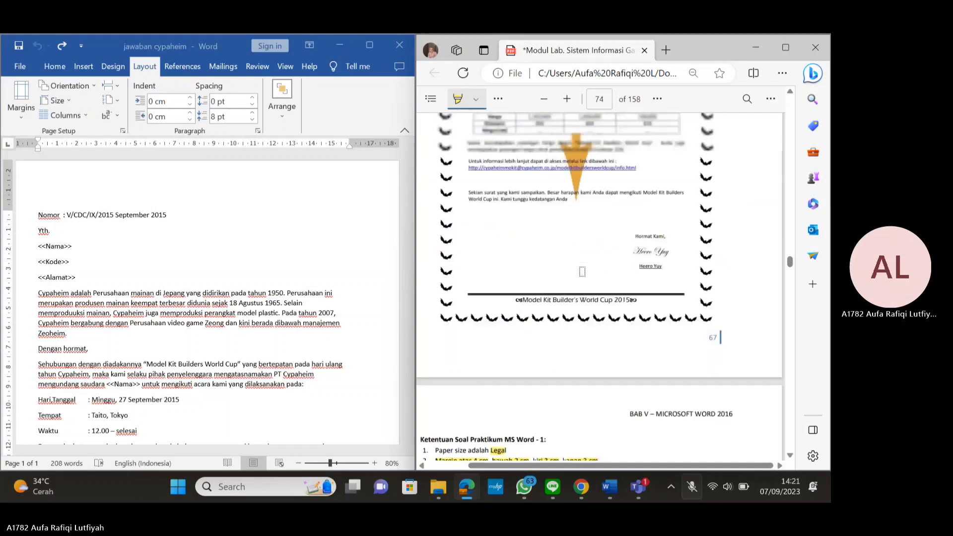
scroll(585, 272, down, 10)
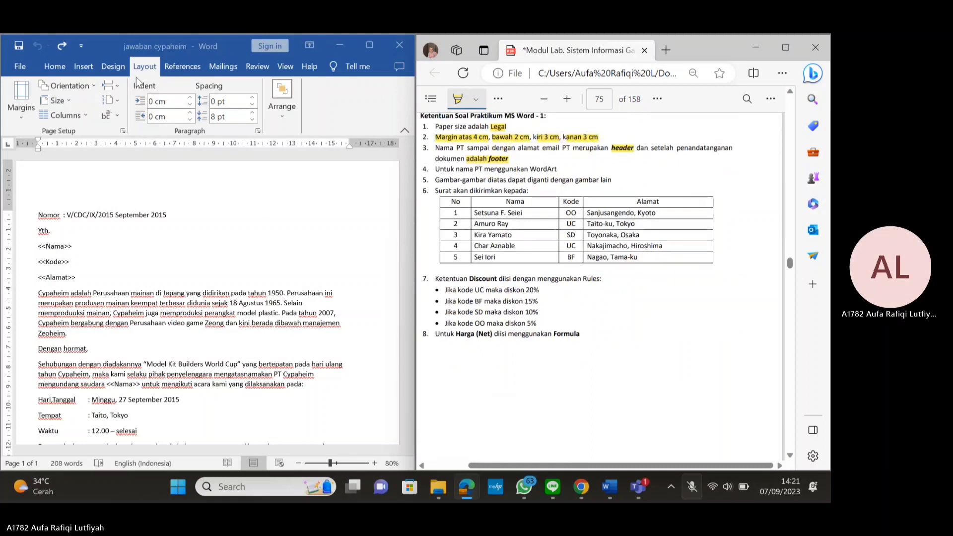
Set the Word letter's paper size to Legal
click(68, 100)
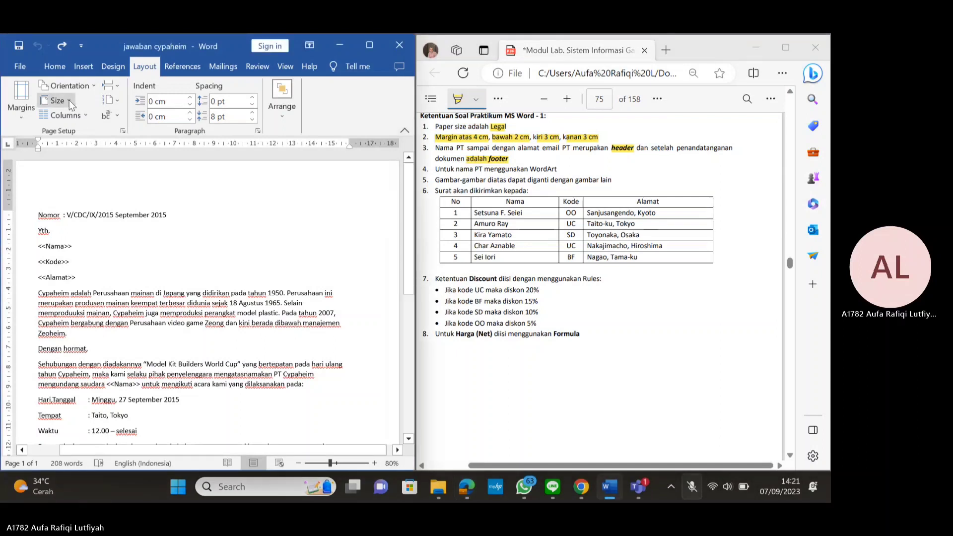
click(69, 100)
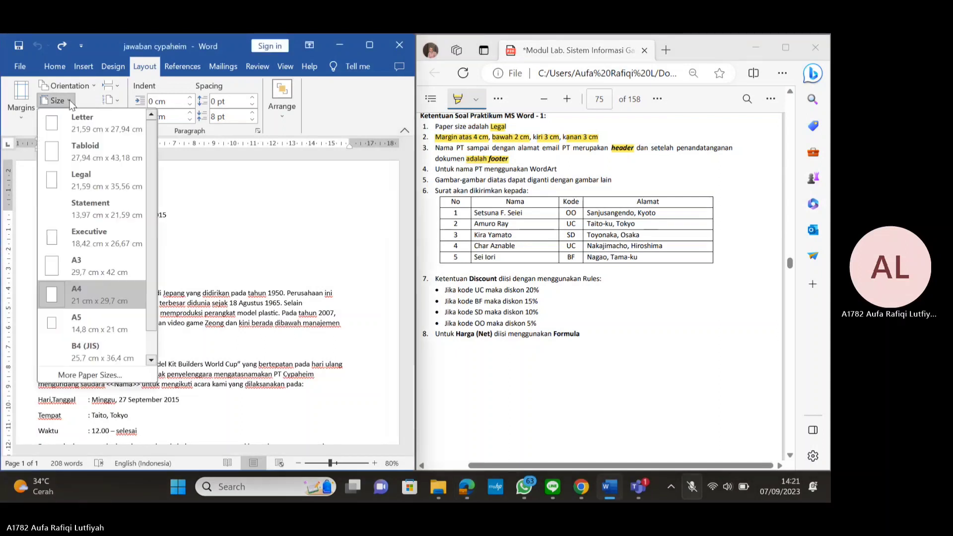
click(96, 184)
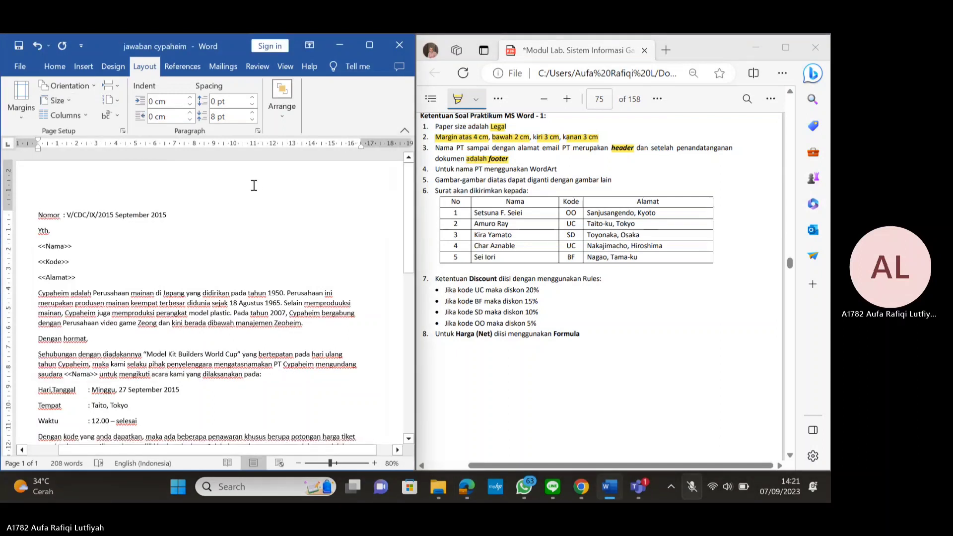
scroll(251, 208, down, 15)
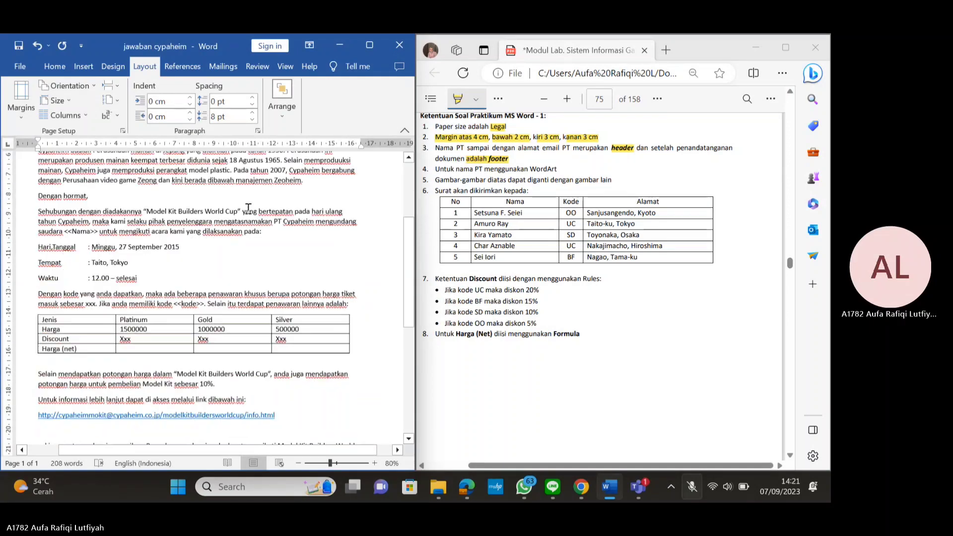
scroll(259, 229, up, 15)
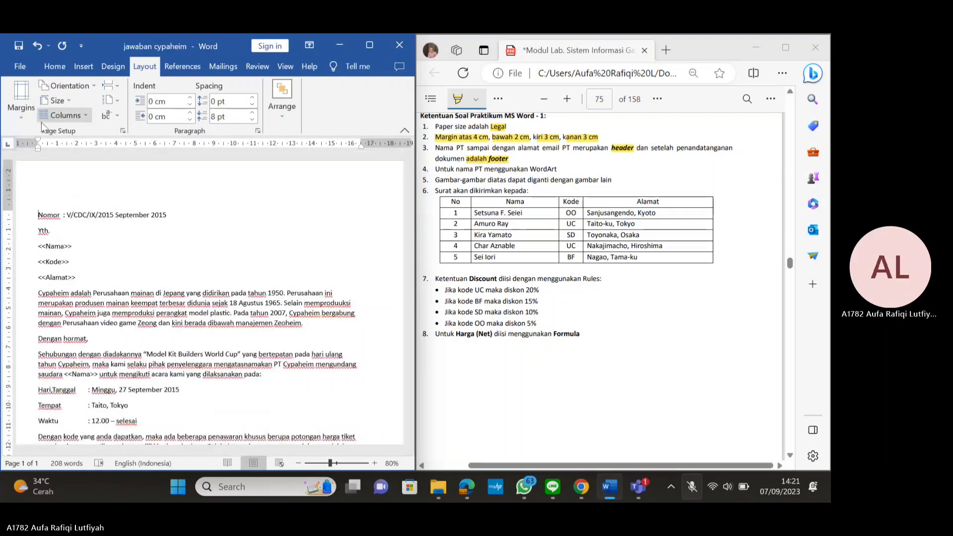
Apply custom margins of top 4 cm, bottom 2 cm, left 3 cm and right 3 cm
click(21, 117)
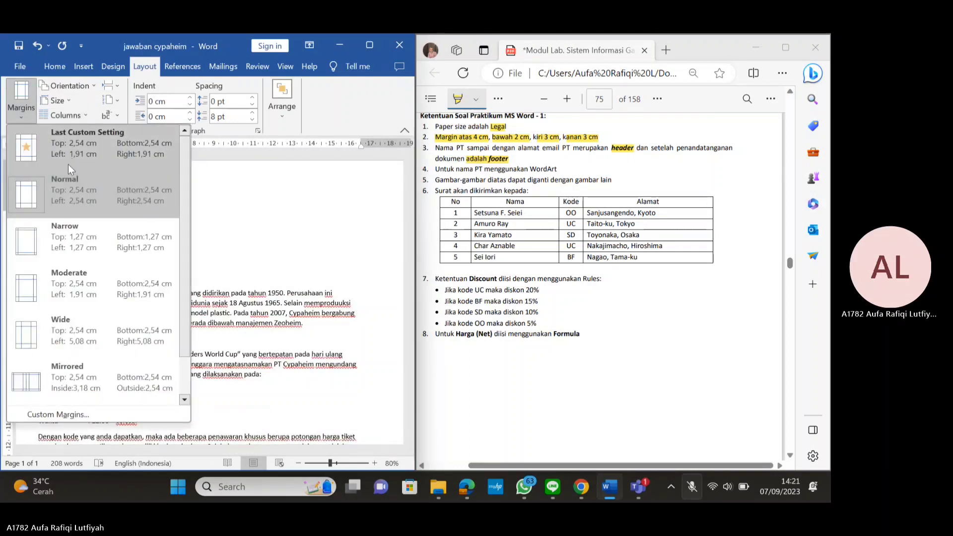
click(109, 414)
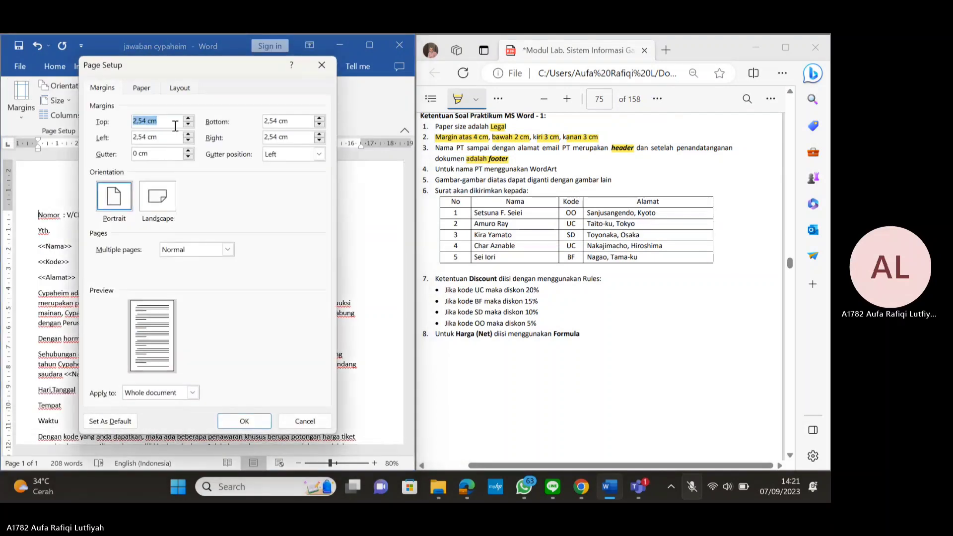
text(4)
key(Tab)
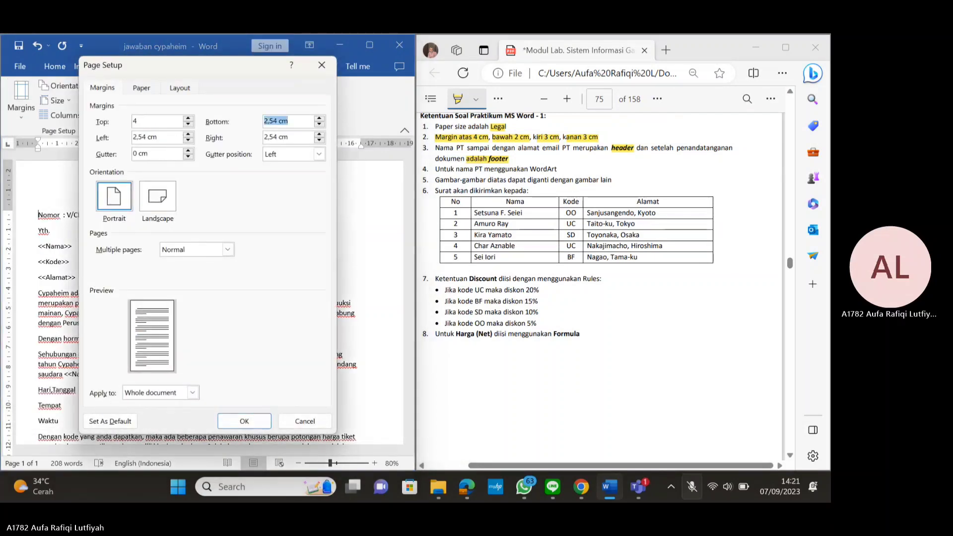
text(2)
key(Tab)
text(3)
key(Tab)
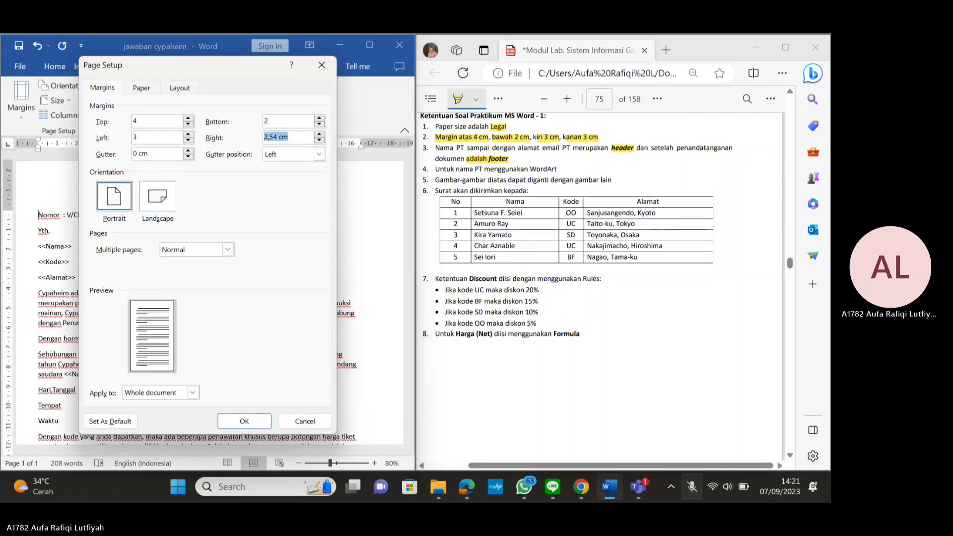
text(3)
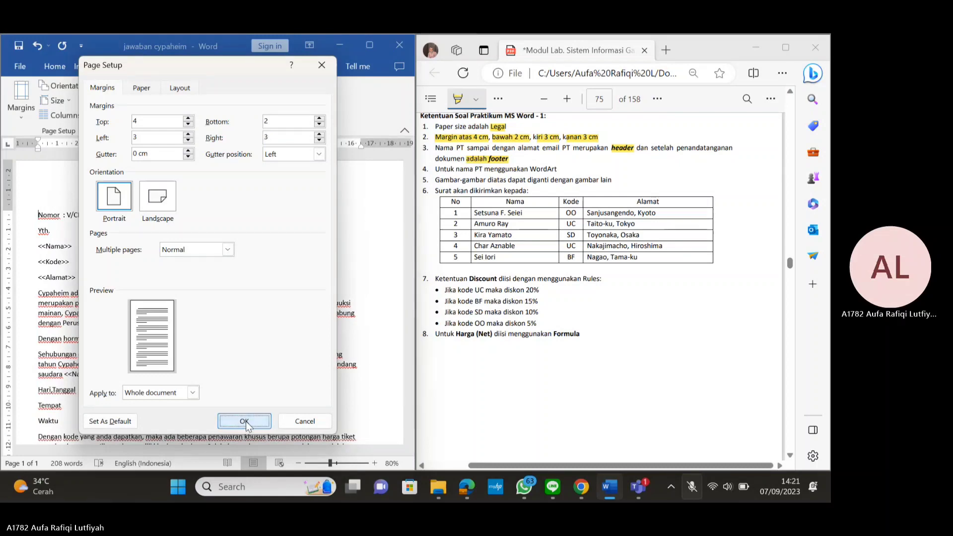
click(246, 421)
Justify the first block of the letter's lower paragraphs
scroll(215, 277, down, 5)
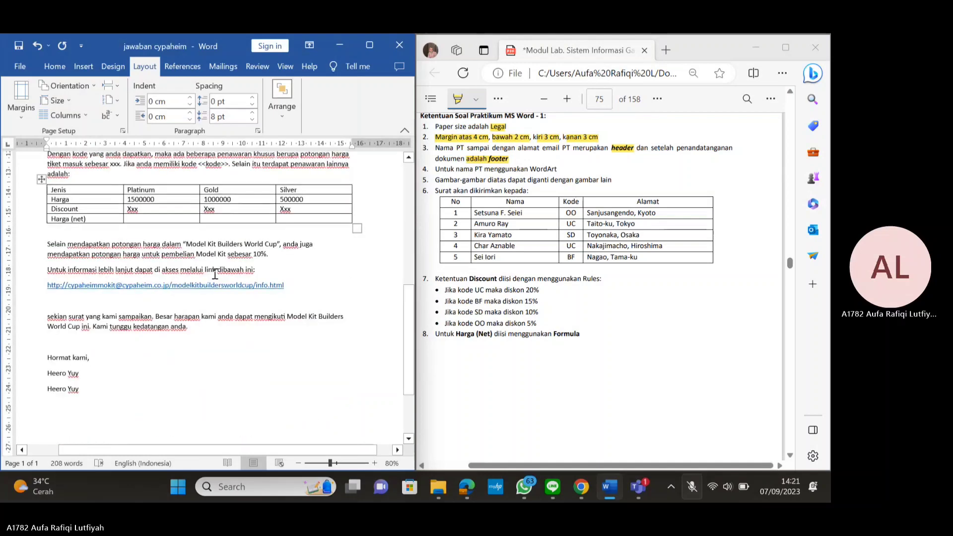
scroll(79, 263, up, 7)
scroll(78, 263, up, 2)
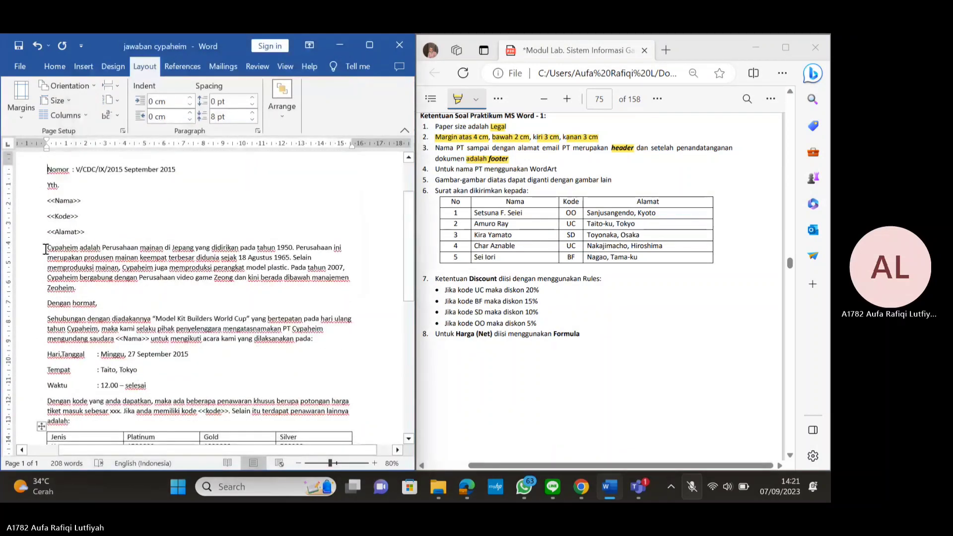
drag(47, 251, 225, 332)
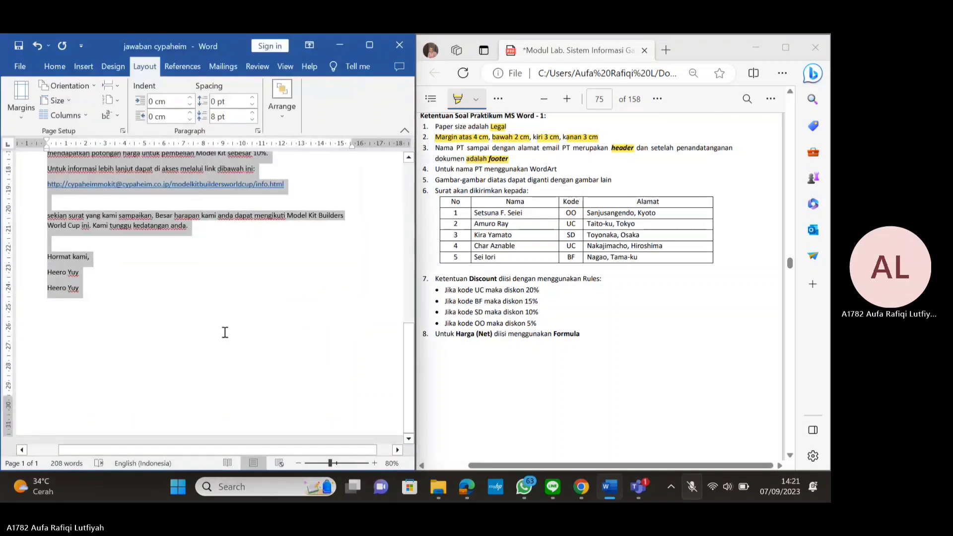
scroll(119, 234, up, 4)
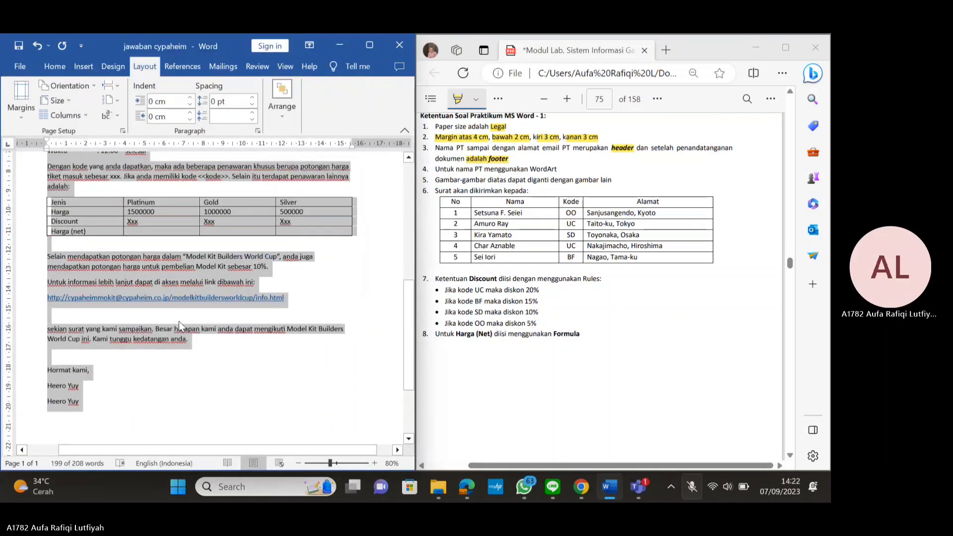
scroll(179, 321, up, 8)
drag(47, 245, 315, 338)
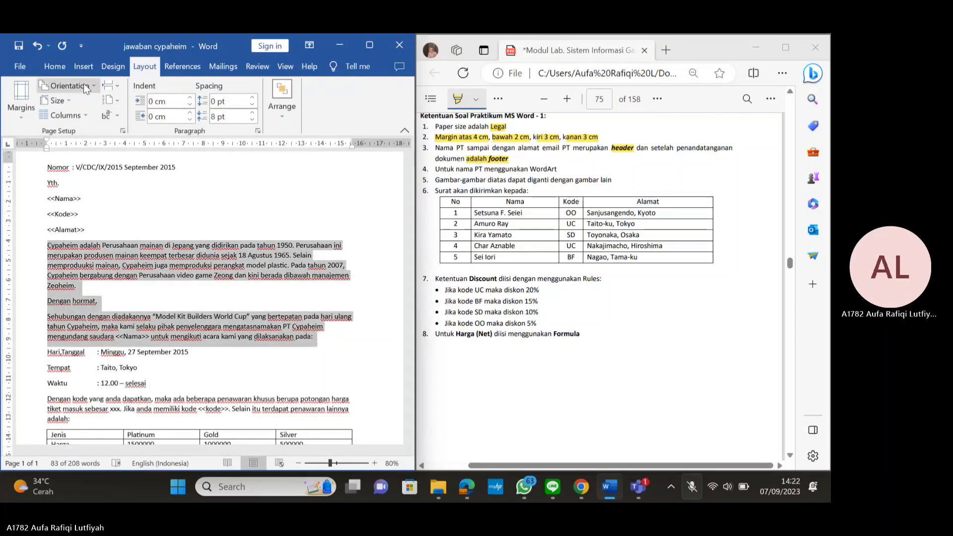
click(58, 70)
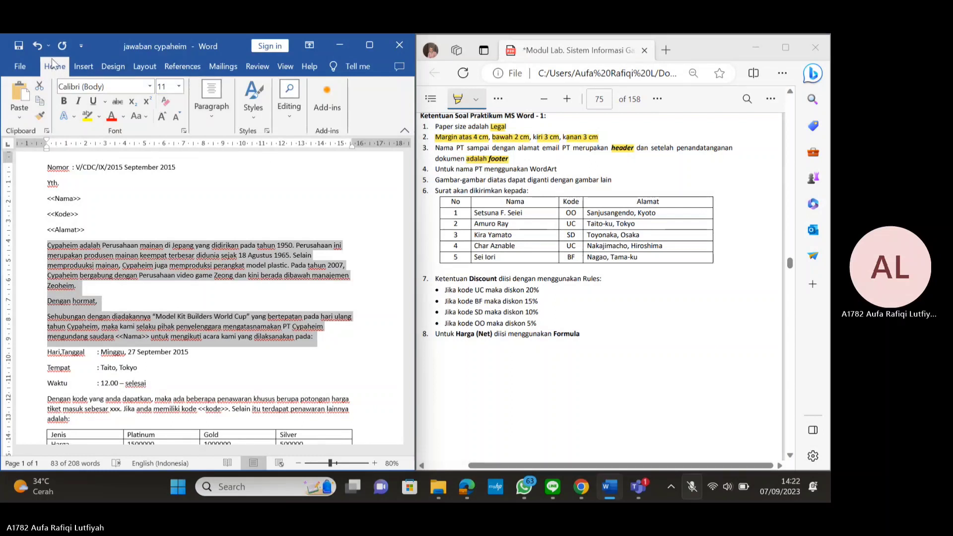
click(209, 114)
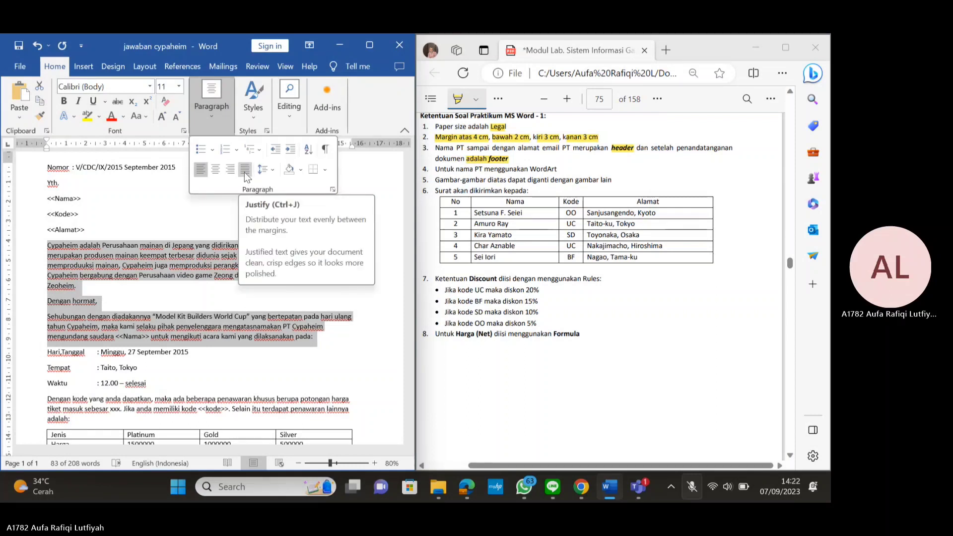
click(244, 171)
Justify the remaining paragraphs from 'Dengan kode' and 'Selain' through the closing invitation
scroll(254, 293, down, 3)
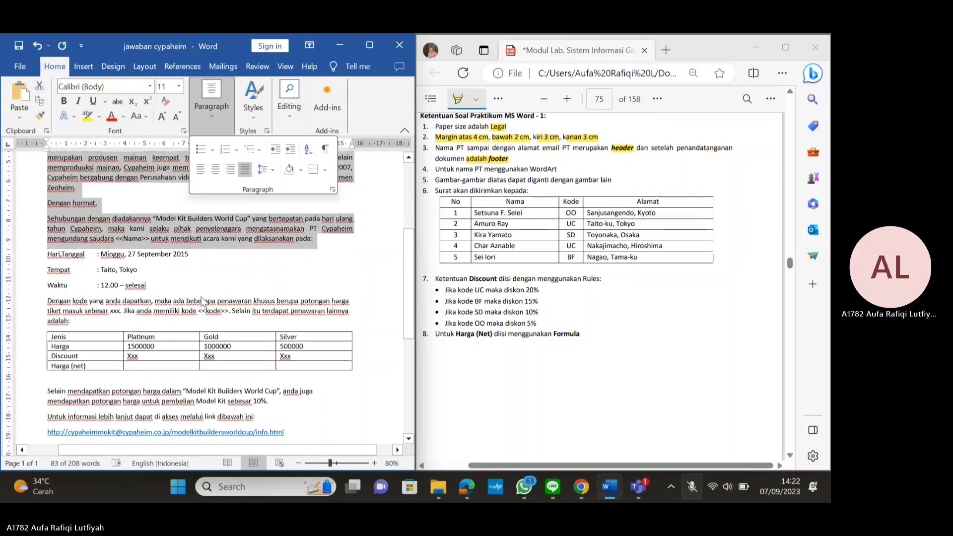
click(48, 296)
drag(48, 297, 71, 320)
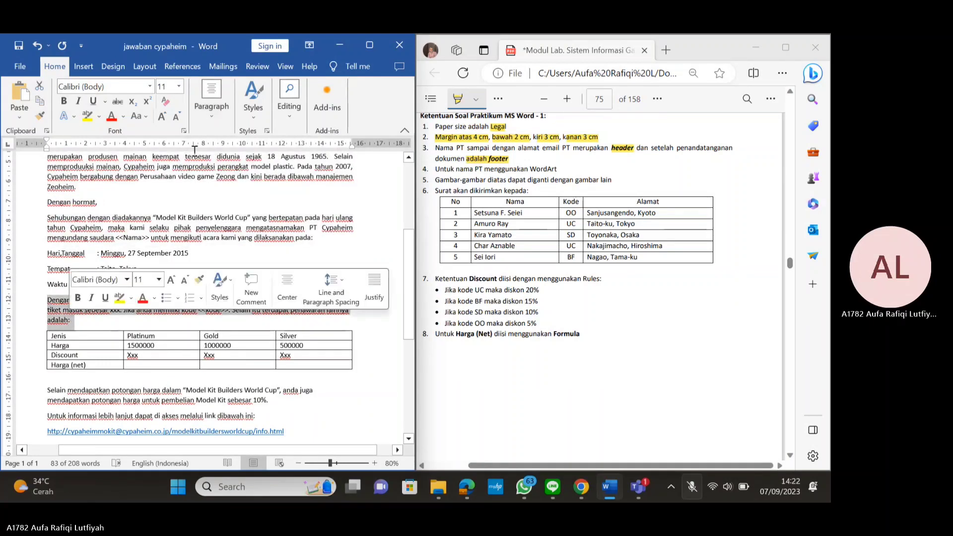
click(211, 102)
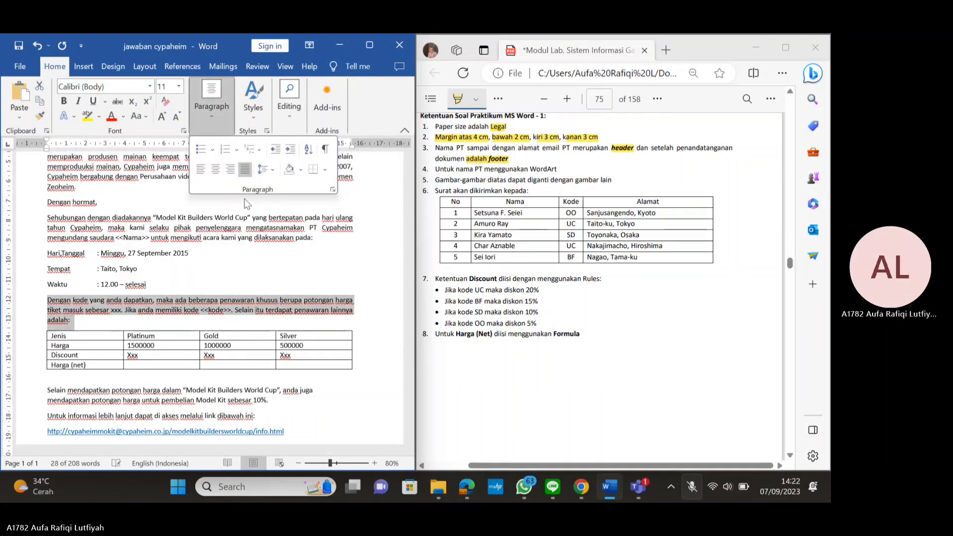
scroll(244, 198, down, 4)
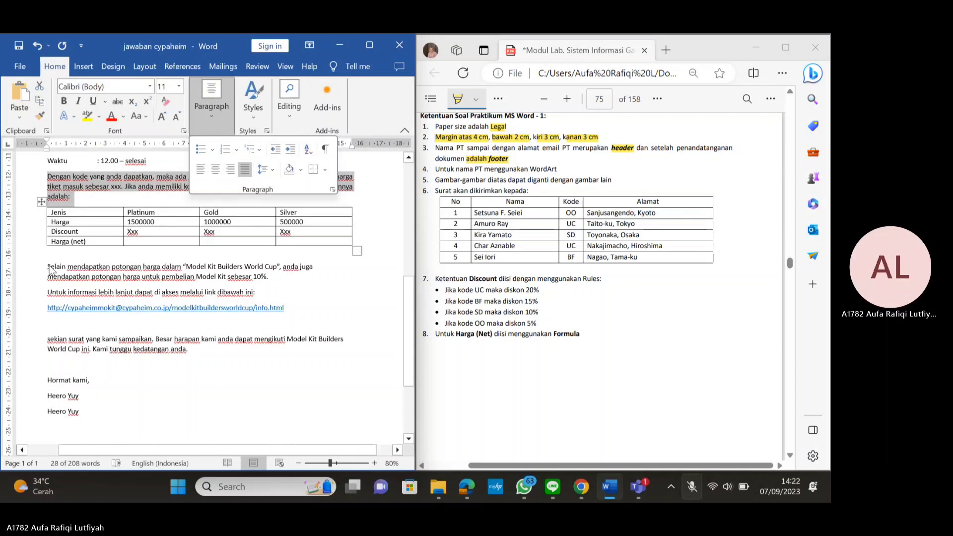
click(50, 270)
drag(49, 269, 193, 371)
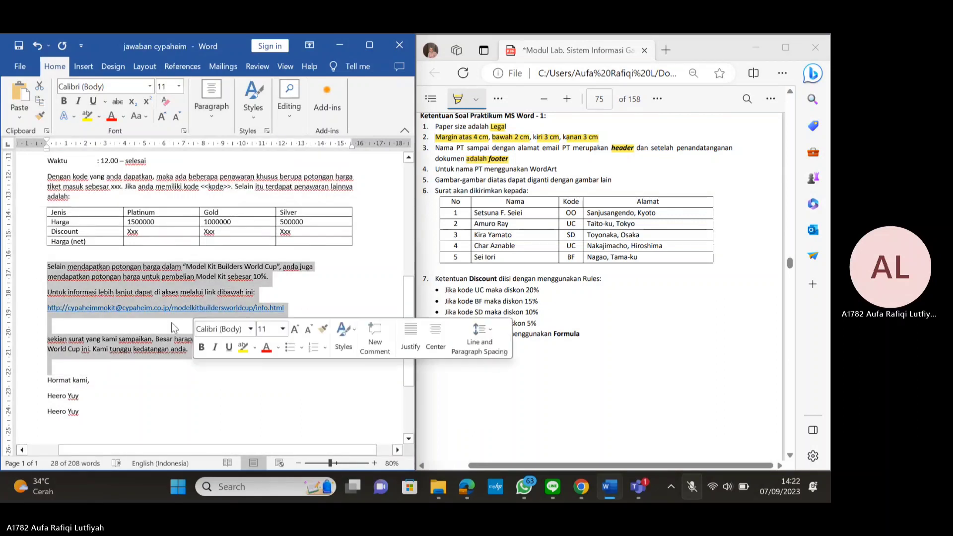
click(211, 101)
click(245, 169)
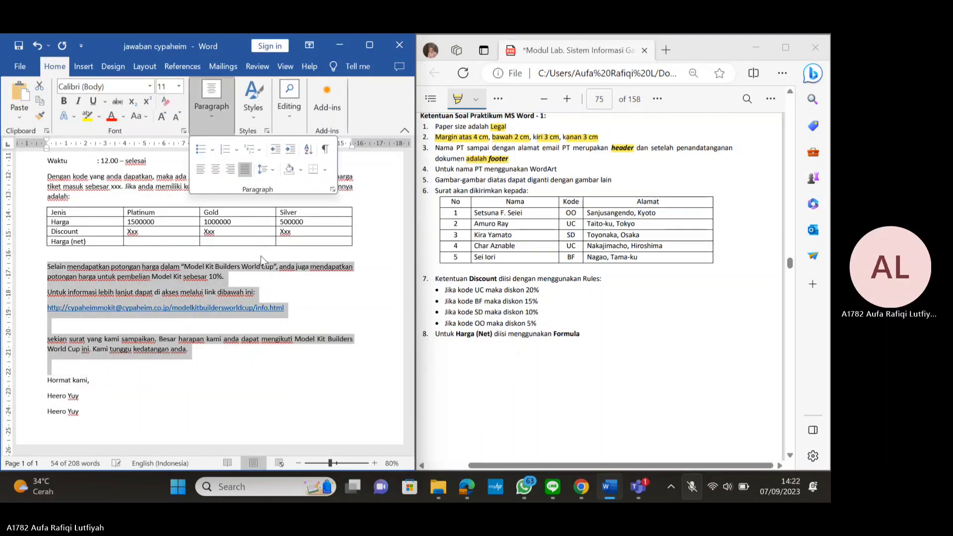
key(Escape)
Turn off the PDF highlighter, then briefly check the Word page header and return to the body
scroll(261, 255, up, 5)
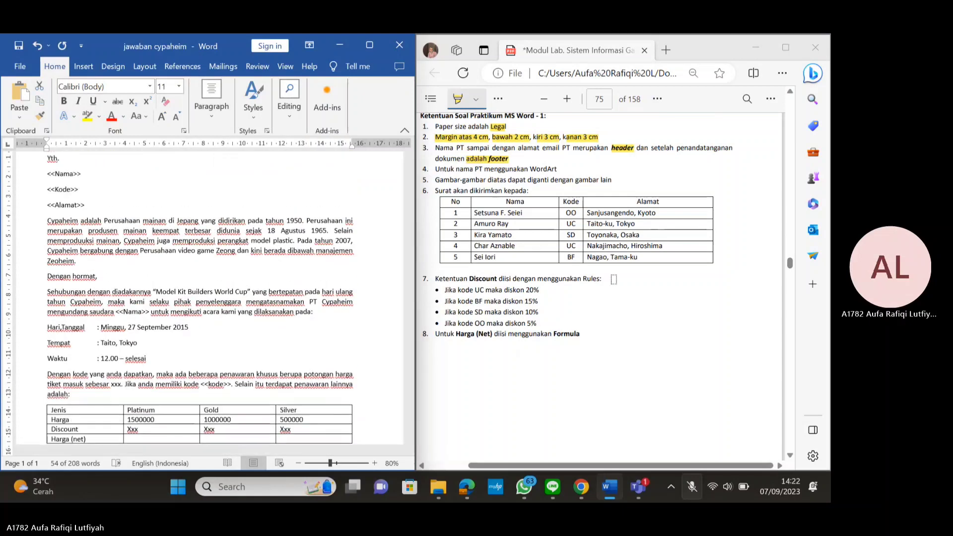
scroll(614, 279, up, 10)
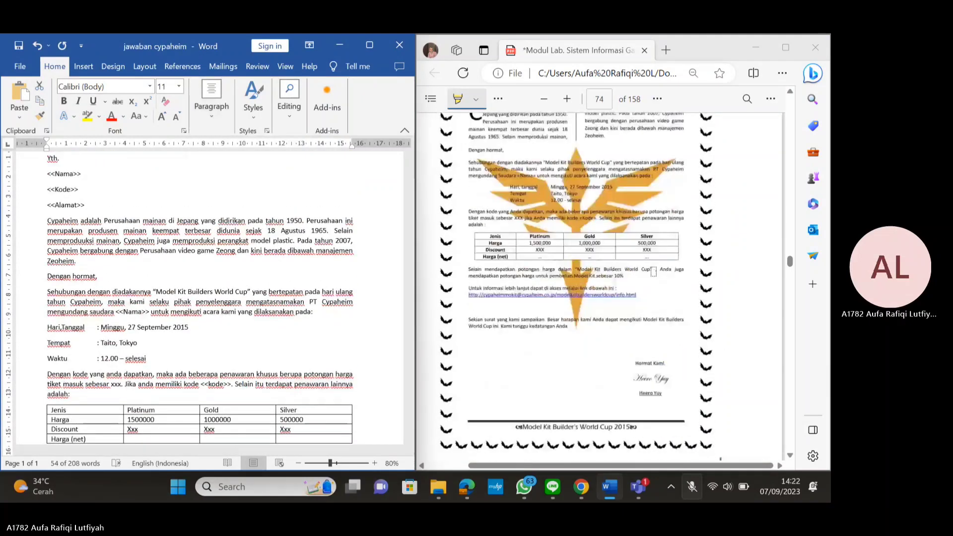
scroll(653, 271, up, 2)
click(462, 102)
scroll(588, 236, up, 2)
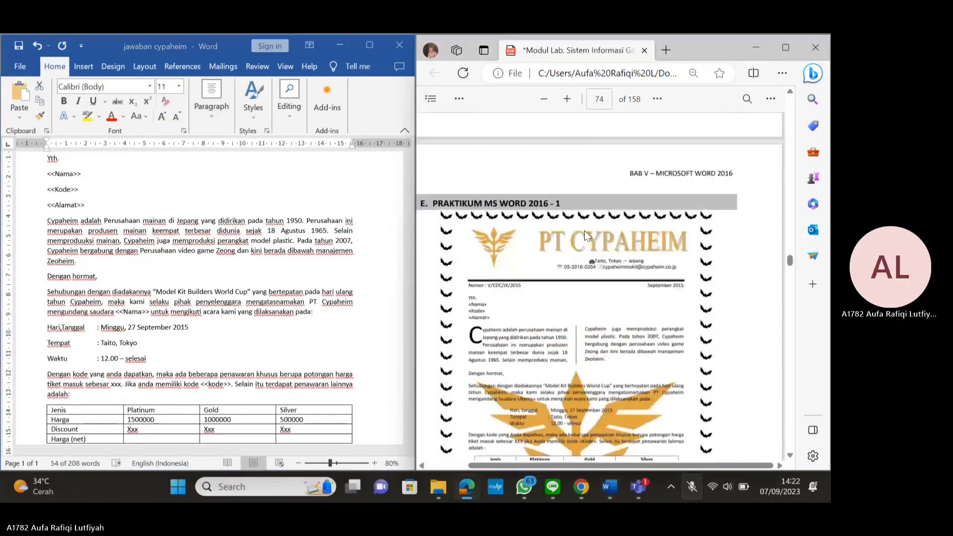
scroll(263, 233, up, 3)
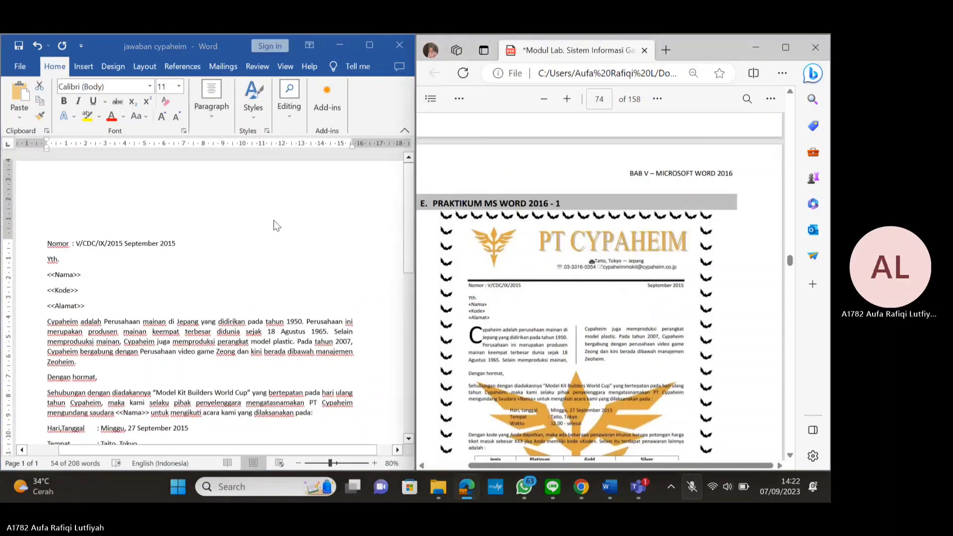
click(183, 202)
double_click(183, 202)
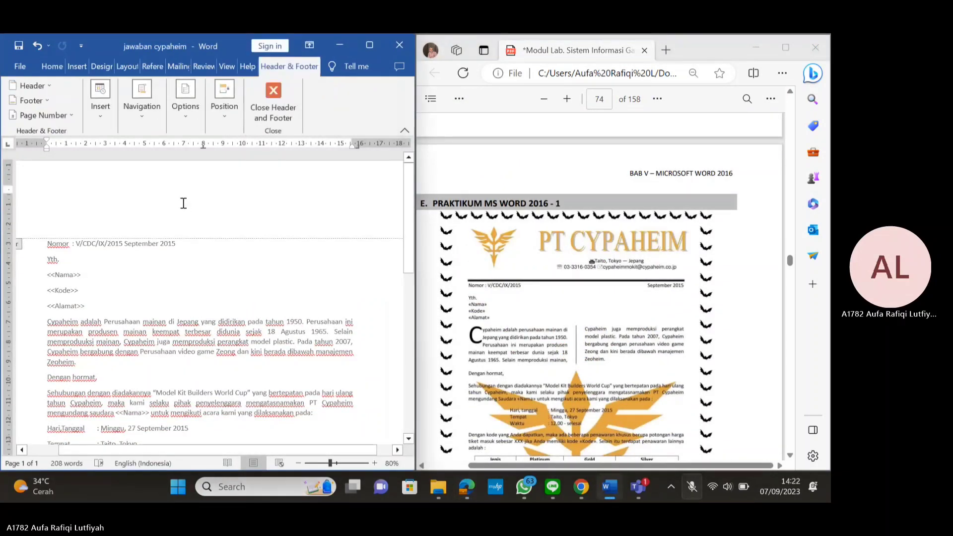
click(264, 100)
scroll(231, 213, up, 6)
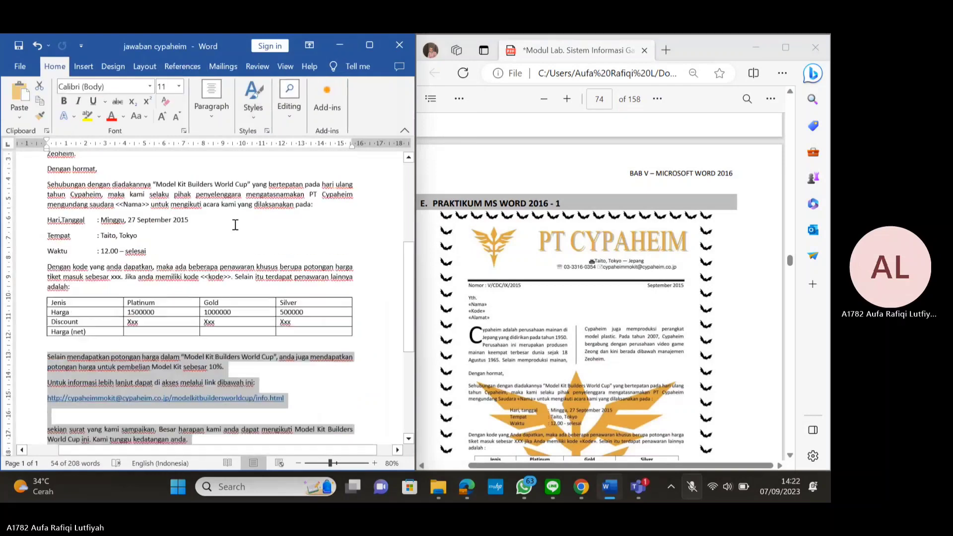
click(113, 66)
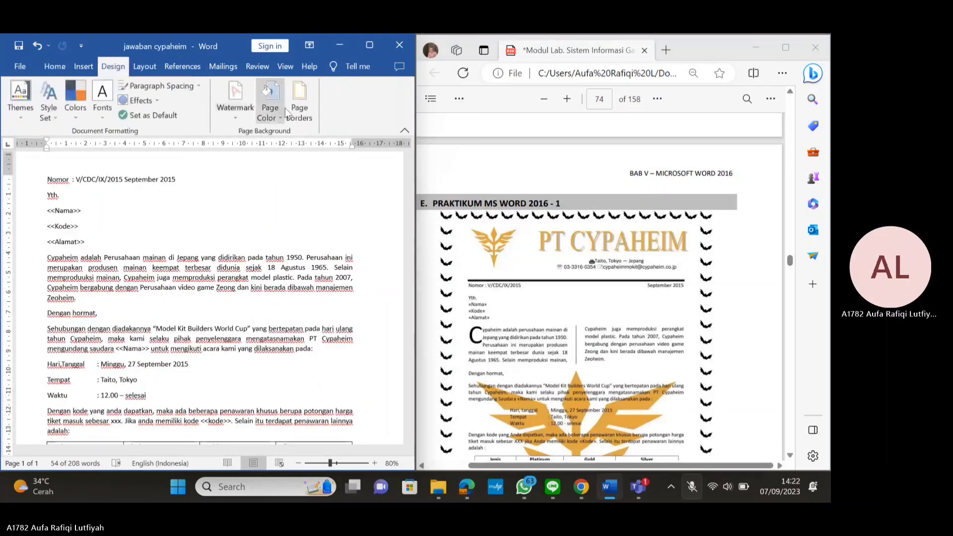
Frame every page with a 31 pt box border of black bat art
click(299, 99)
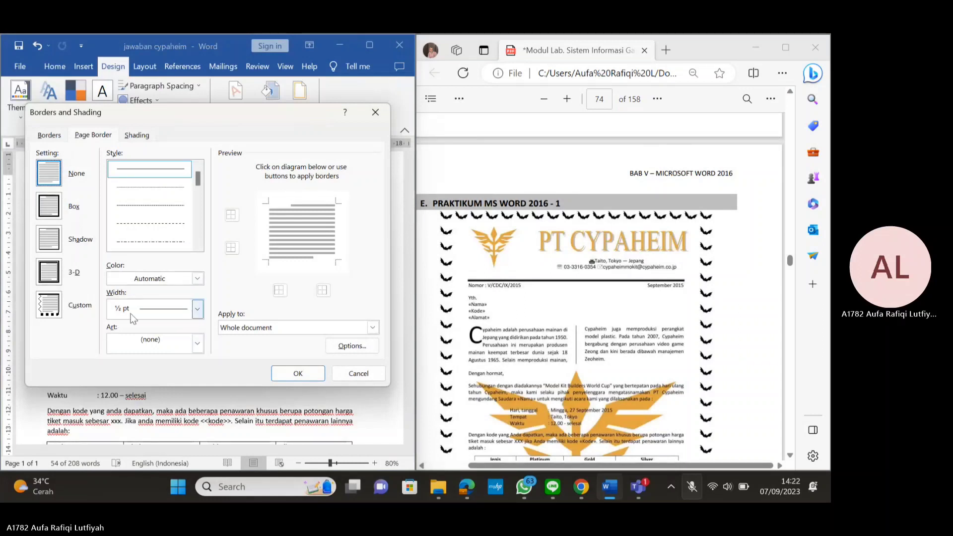
click(182, 341)
scroll(179, 366, down, 8)
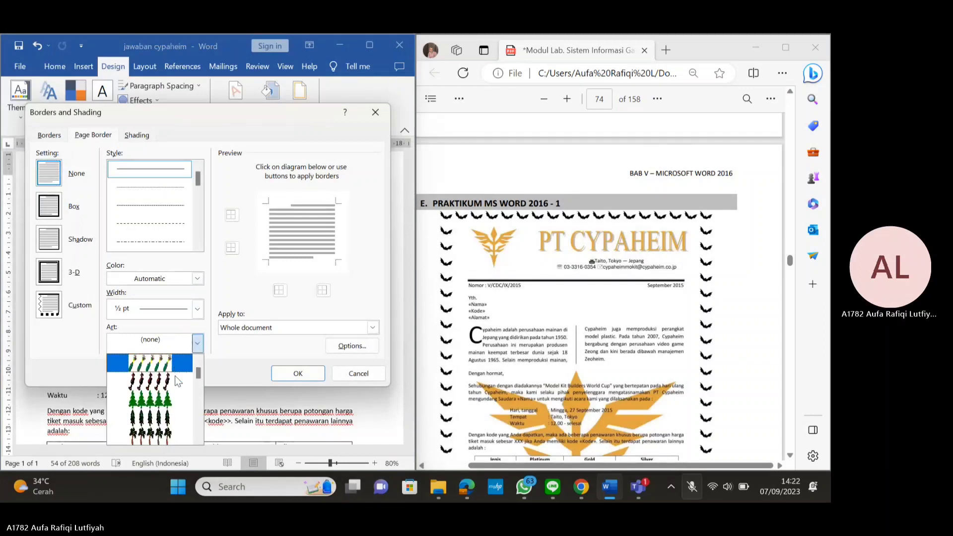
scroll(173, 418, down, 1)
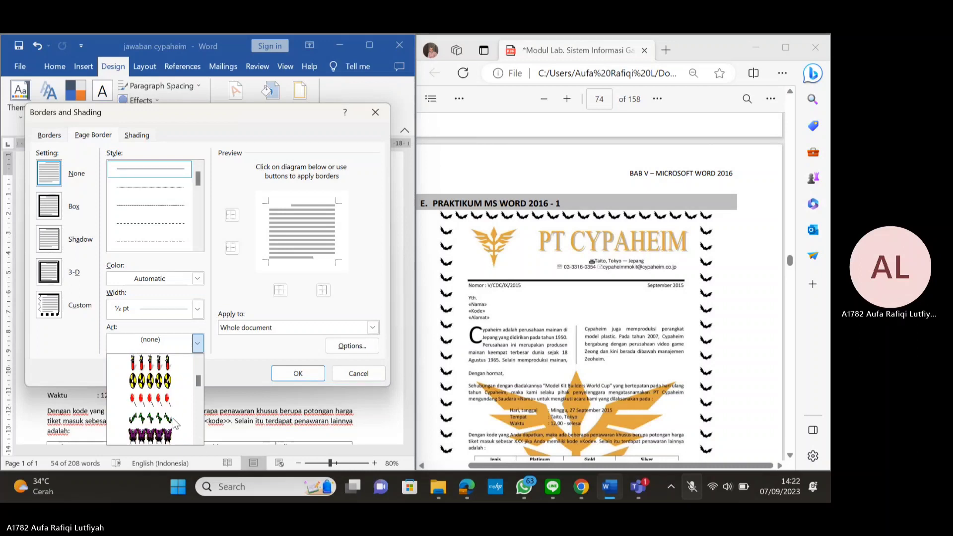
scroll(172, 418, down, 2)
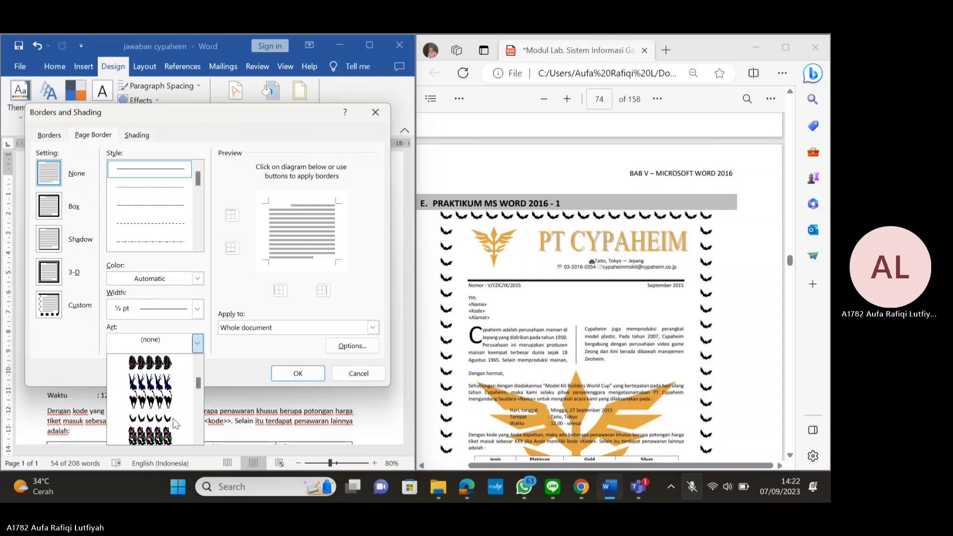
click(138, 419)
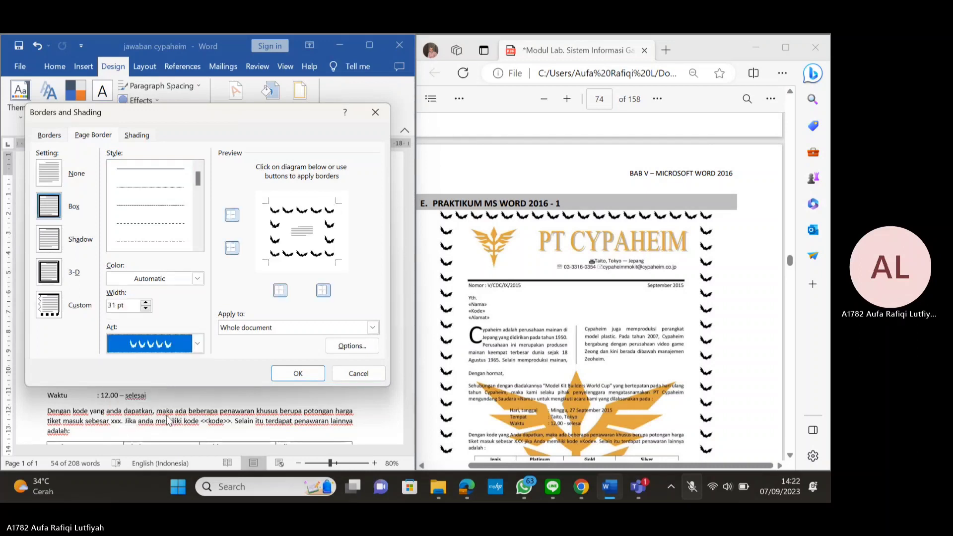
click(295, 376)
click(295, 376)
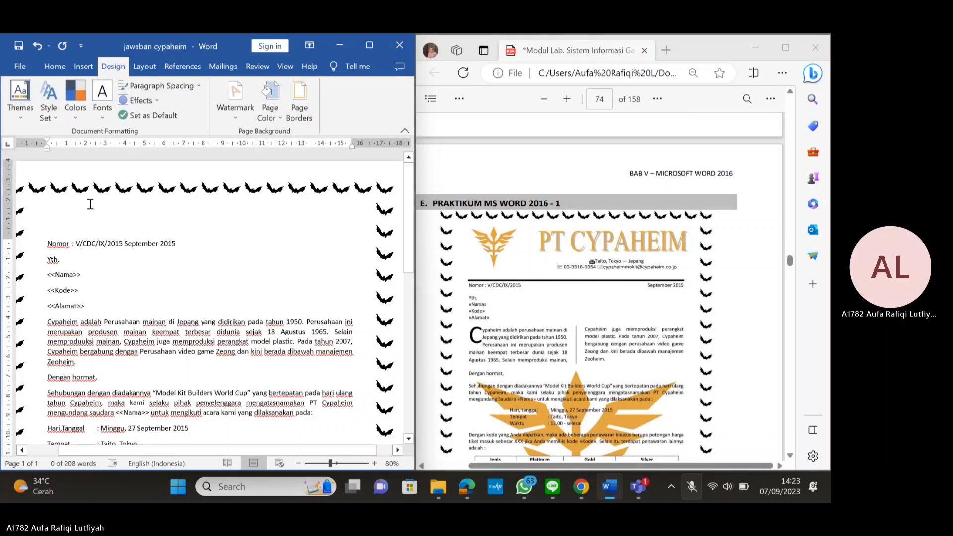
Add the header line 'Taito, Tokyo - Jepang' with the company phone number and e-mail beneath it
click(151, 210)
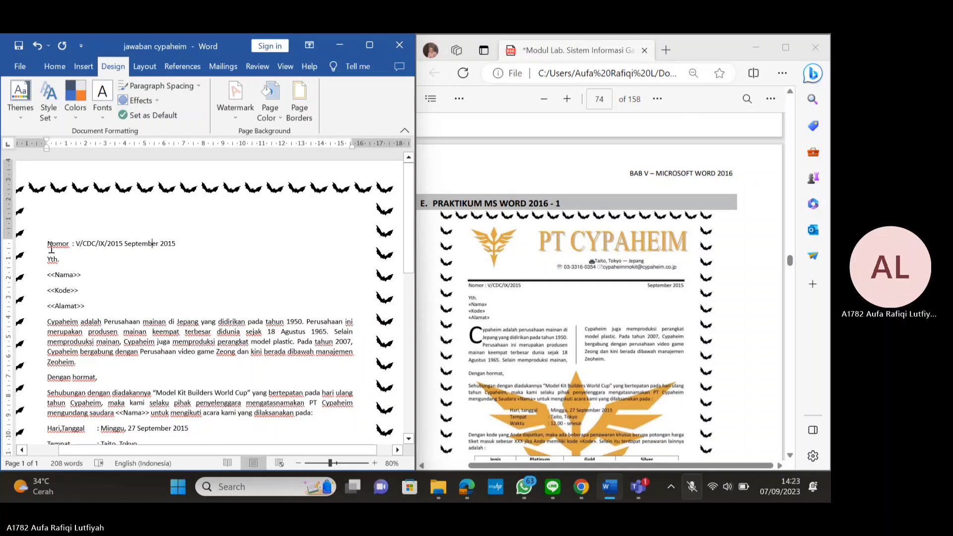
double_click(187, 209)
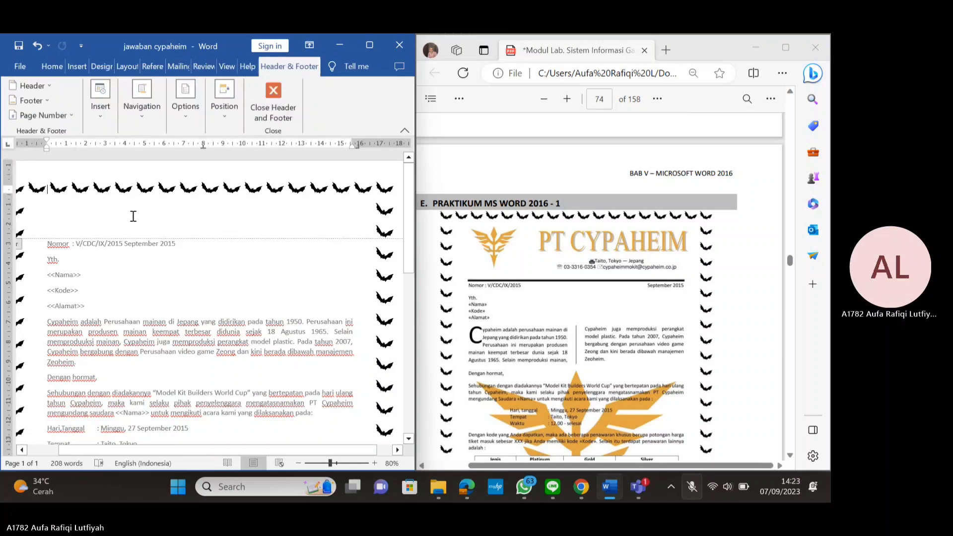
key(Return)
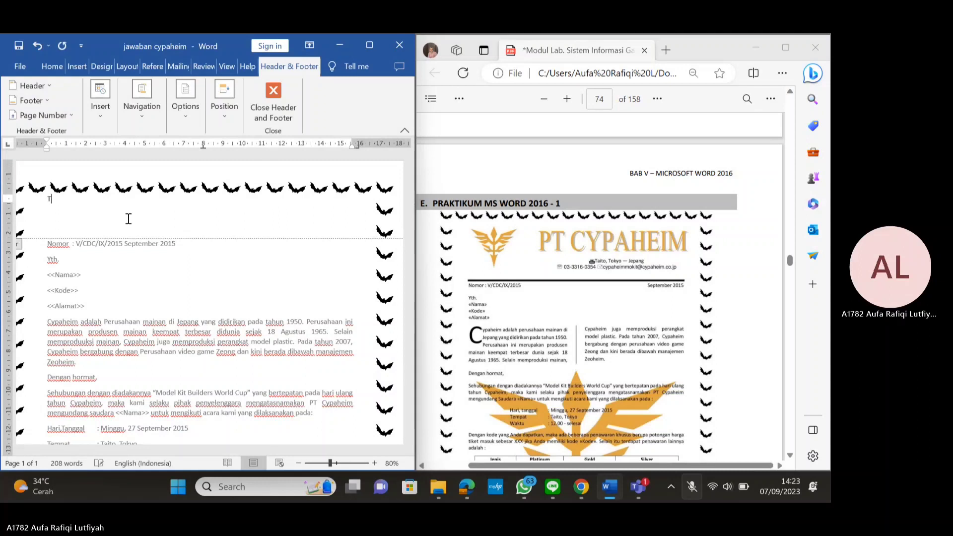
text(Taito, Tokyo - Jepang)
key(Return)
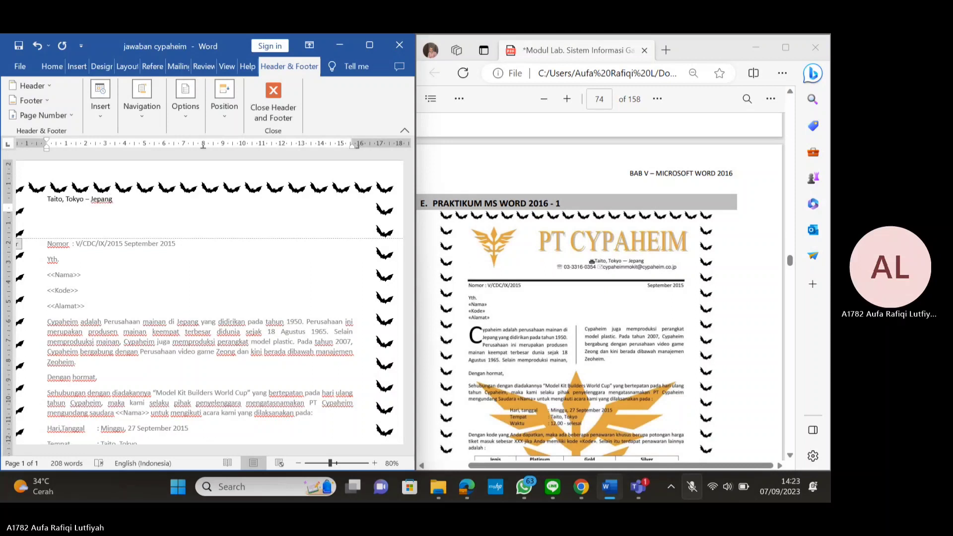
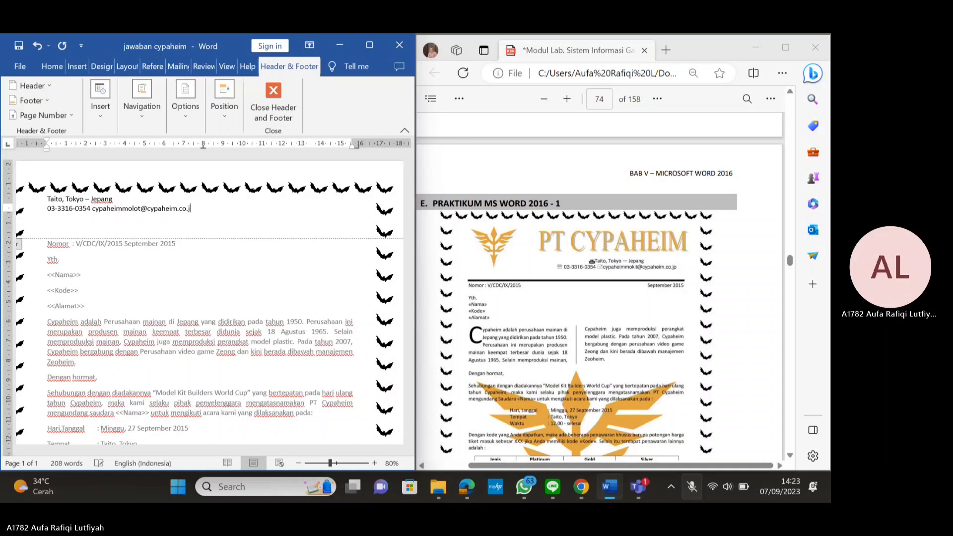
click(50, 198)
key(Return)
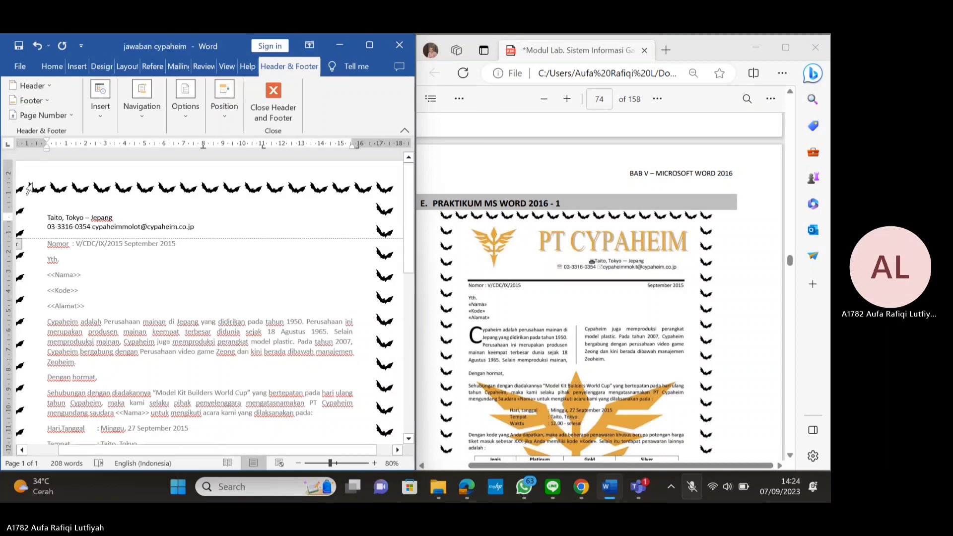
Right-align the Taito, Tokyo line and tab the phone line to a ruler tab stop
key(ctrl+e)
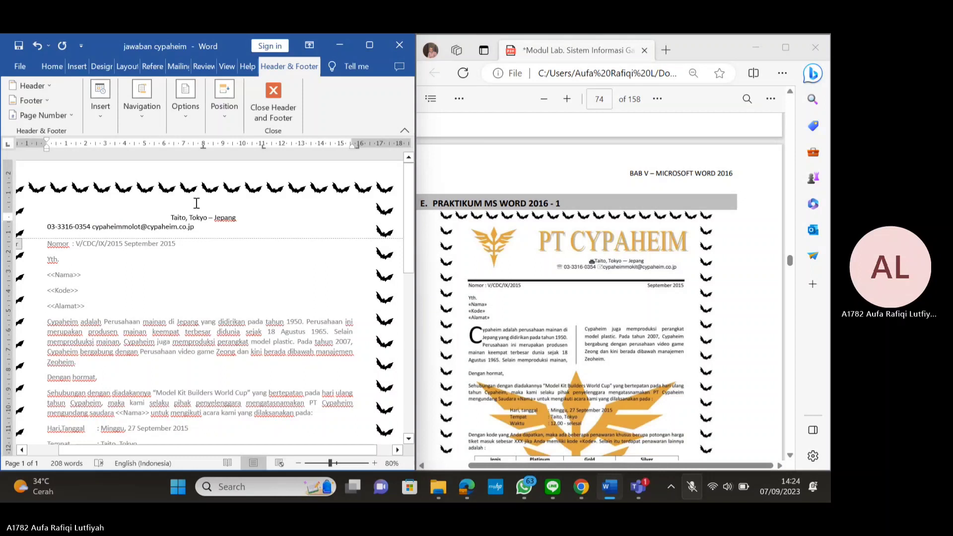
key(ctrl+r)
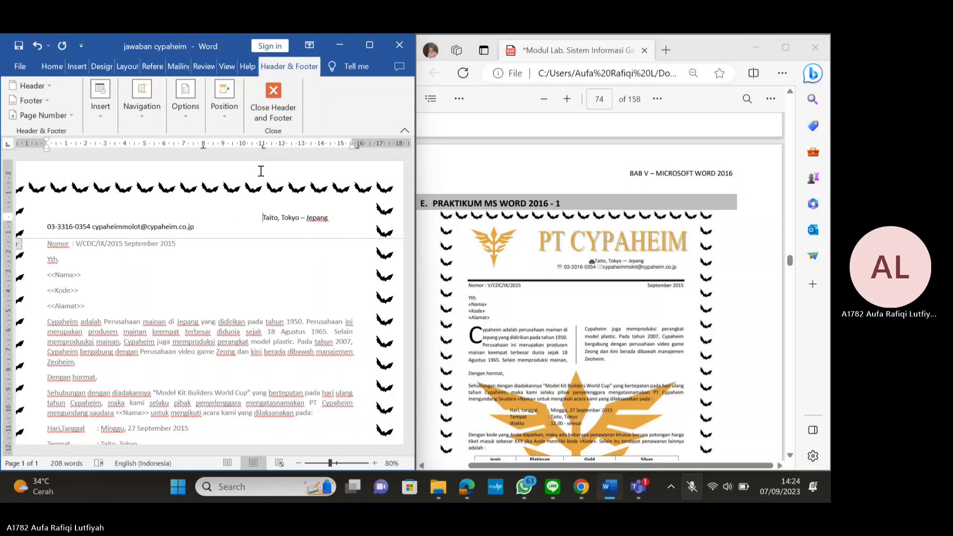
click(46, 226)
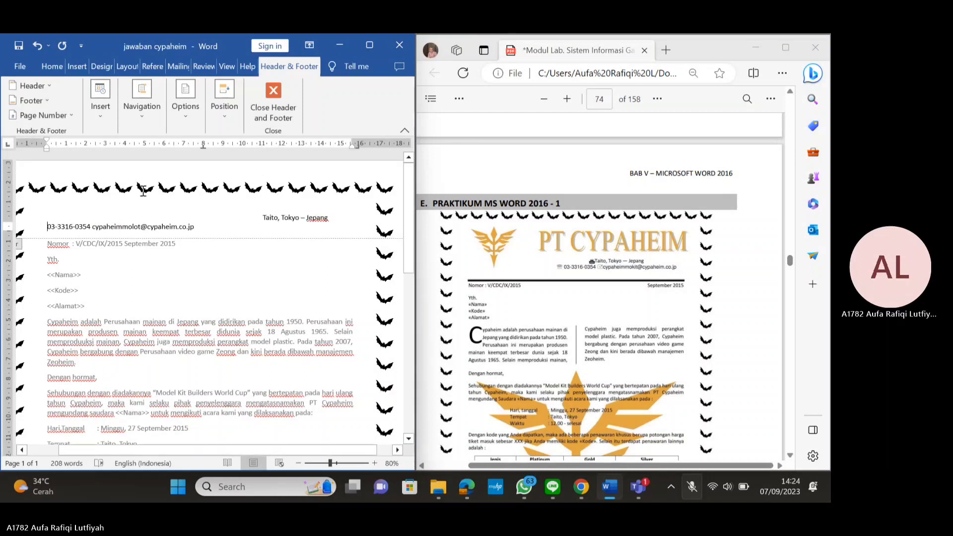
click(262, 145)
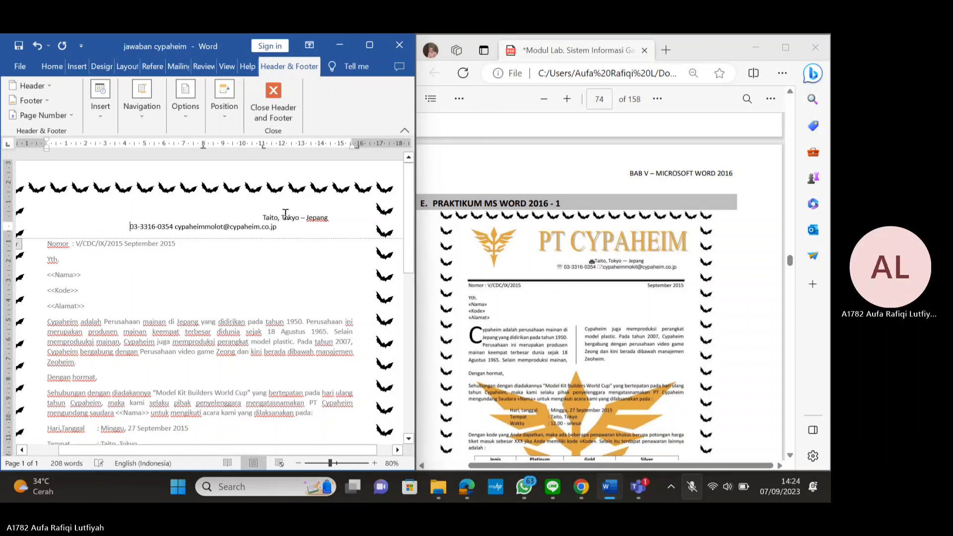
key(Tab)
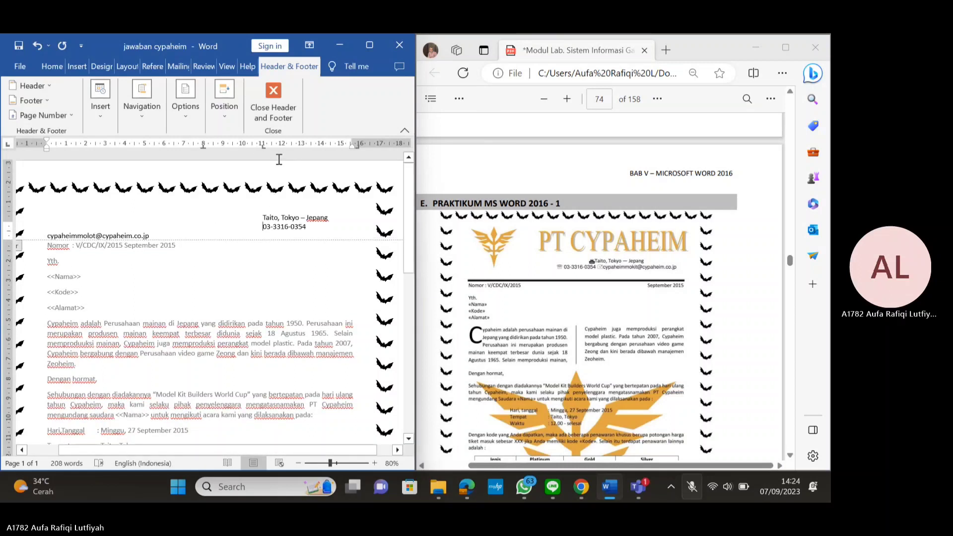
drag(263, 145, 196, 141)
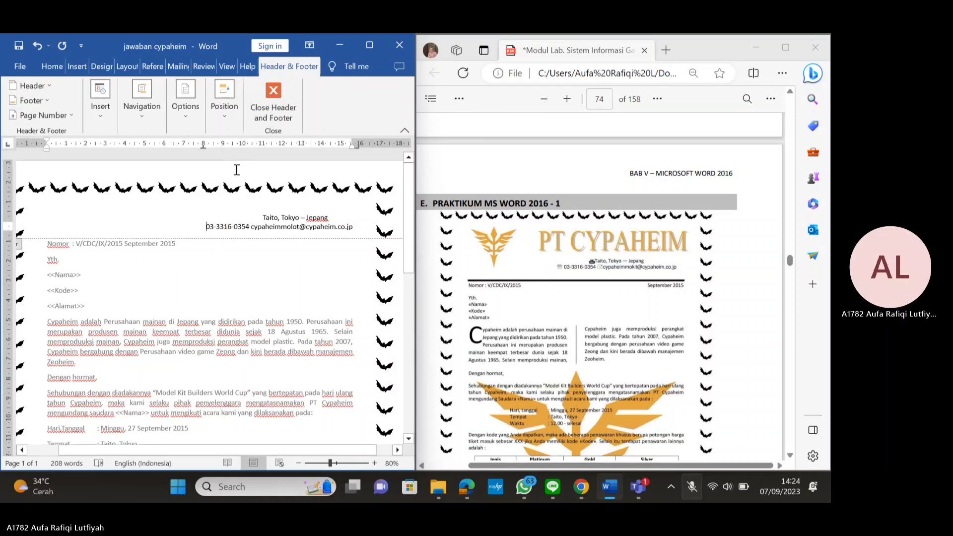
Add an empty header line above the address and shift the Taito, Tokyo line right
click(262, 219)
key(Return)
key(Return)
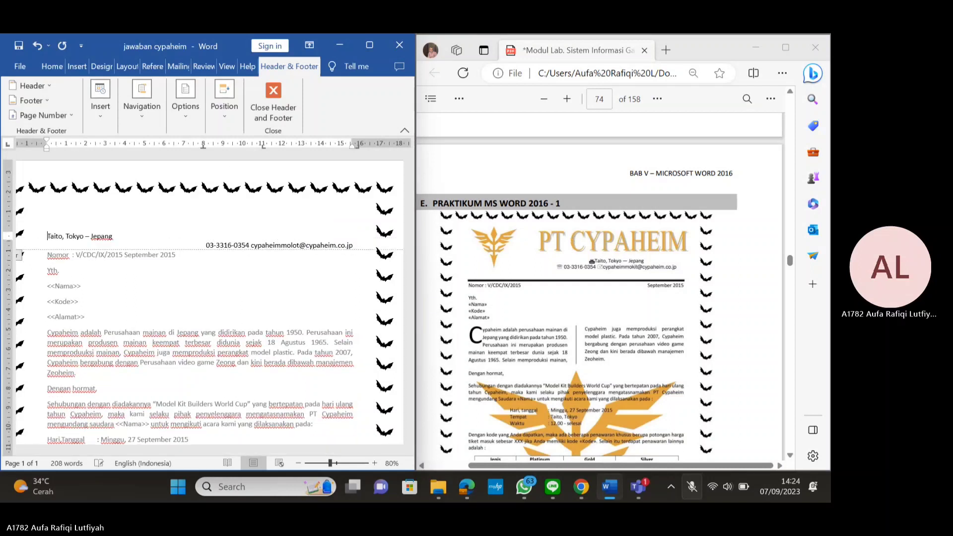
key(Tab)
key(Tab)
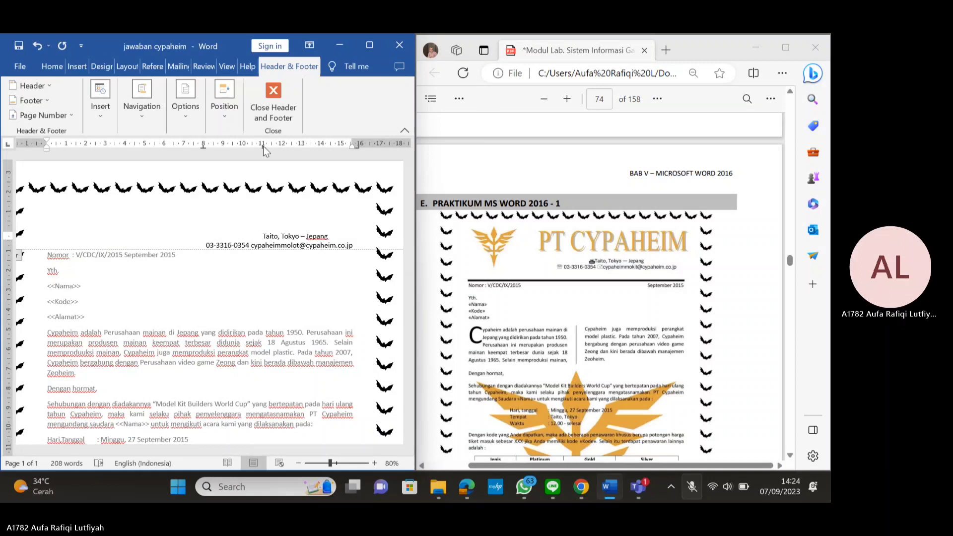
drag(263, 146, 249, 145)
click(197, 205)
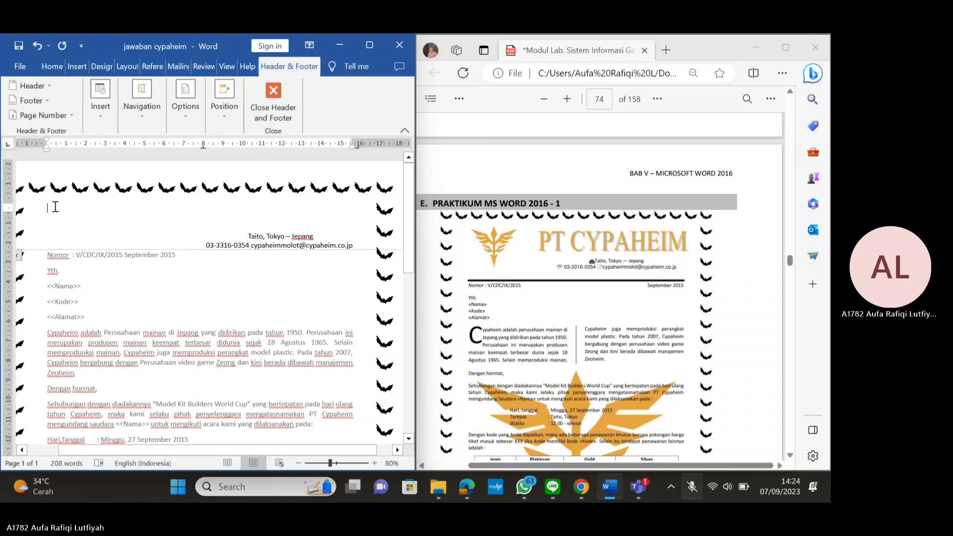
Maximize Word and add a first-preset simple text box reading 'PT CYPAHEIM' in the header
double_click(233, 47)
click(133, 65)
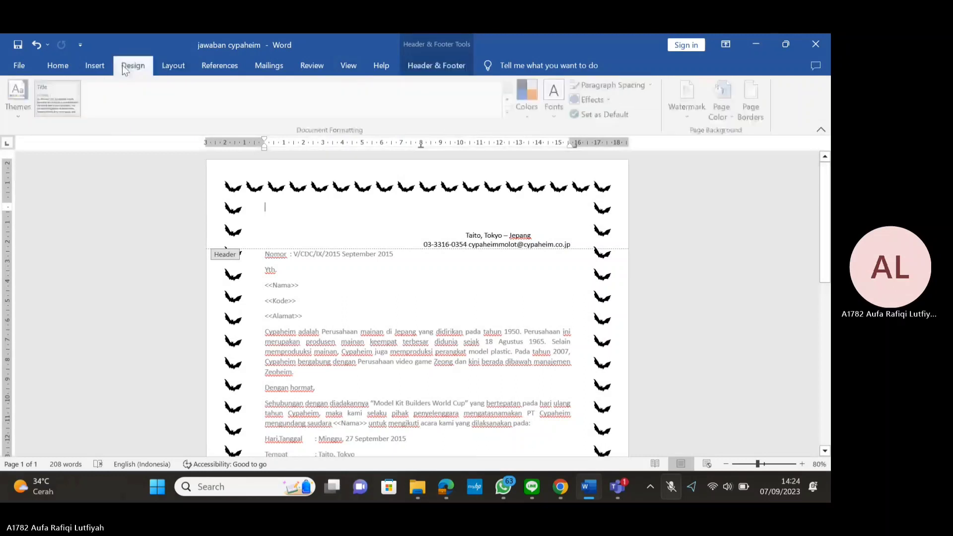
click(106, 68)
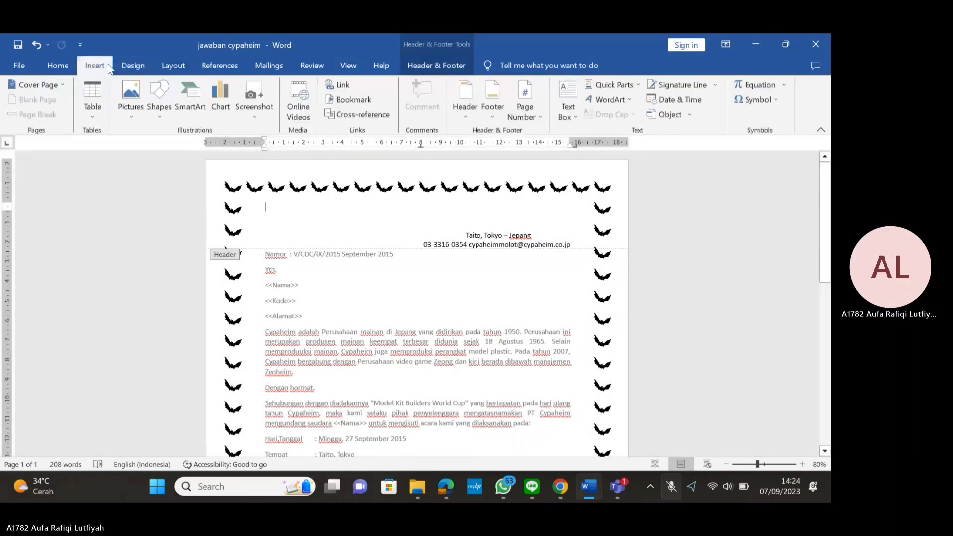
click(565, 117)
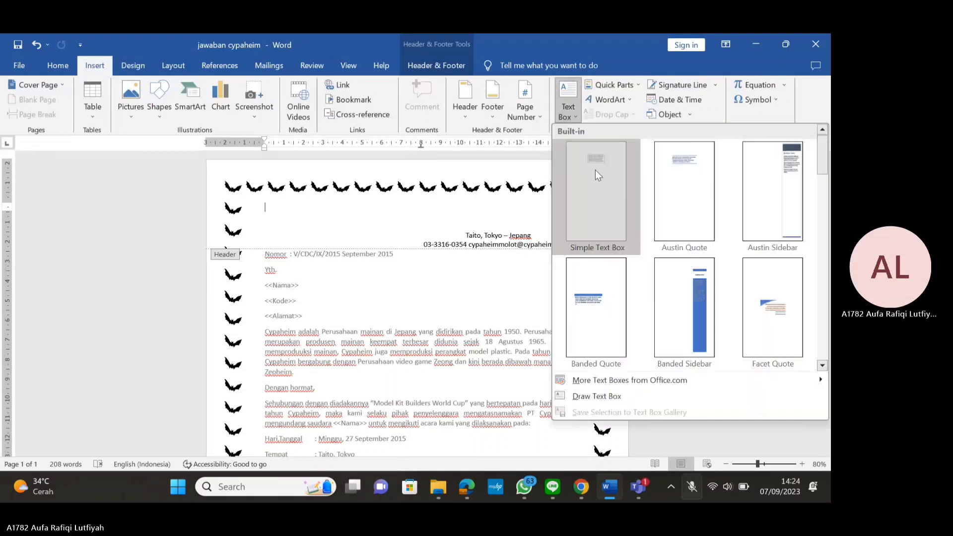
click(597, 171)
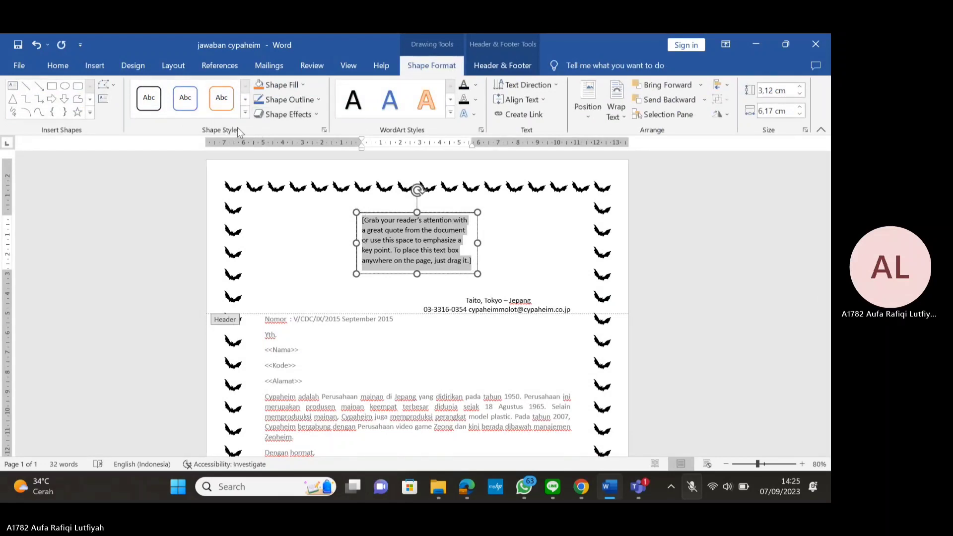
click(244, 113)
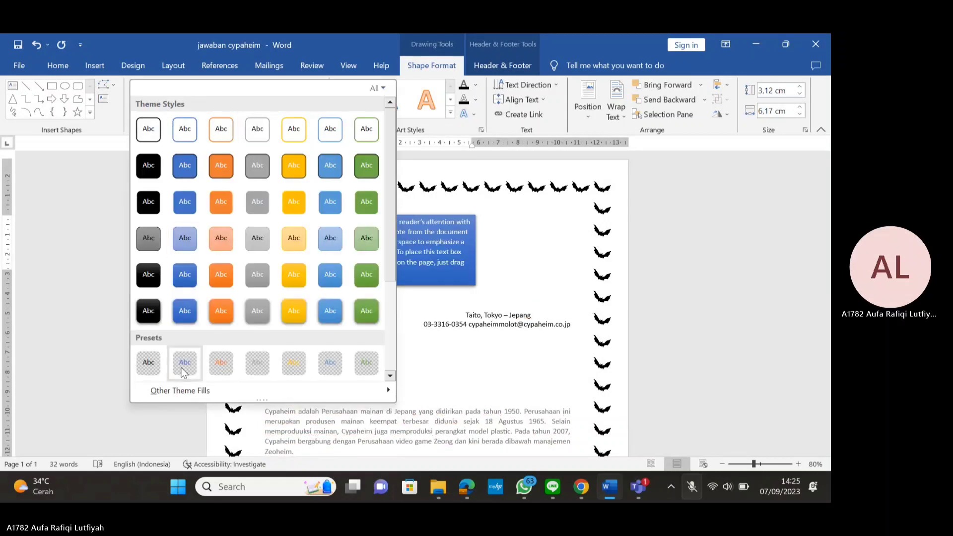
click(146, 365)
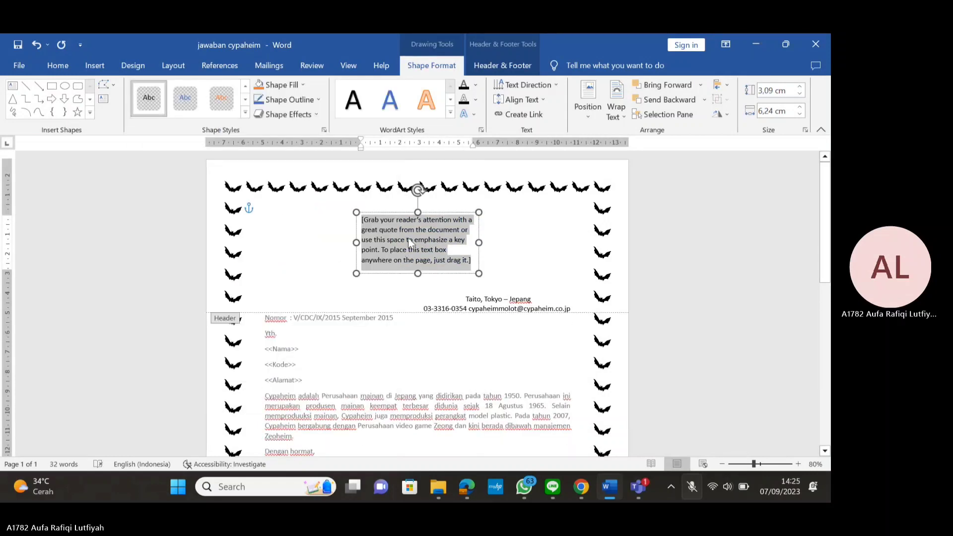
text(PT CYPAHEIM)
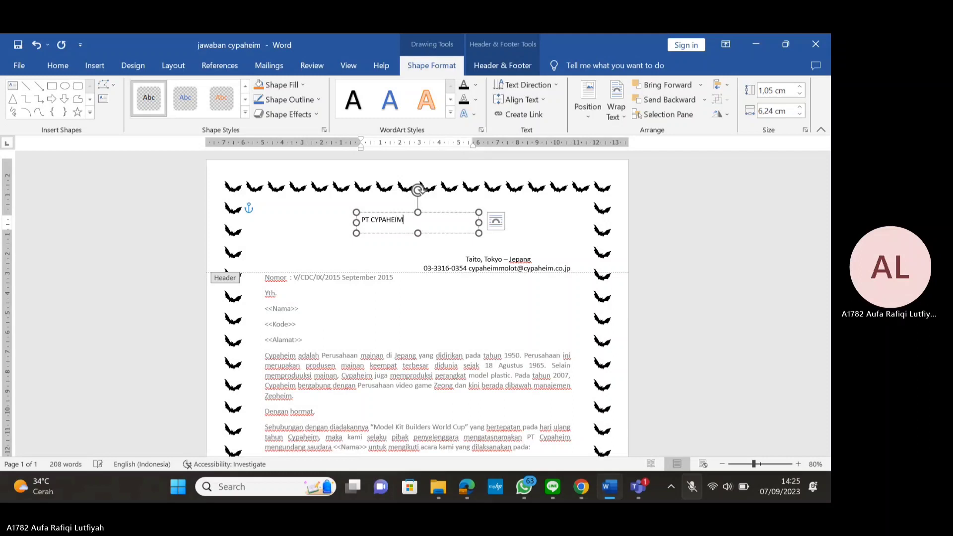
drag(407, 220, 361, 220)
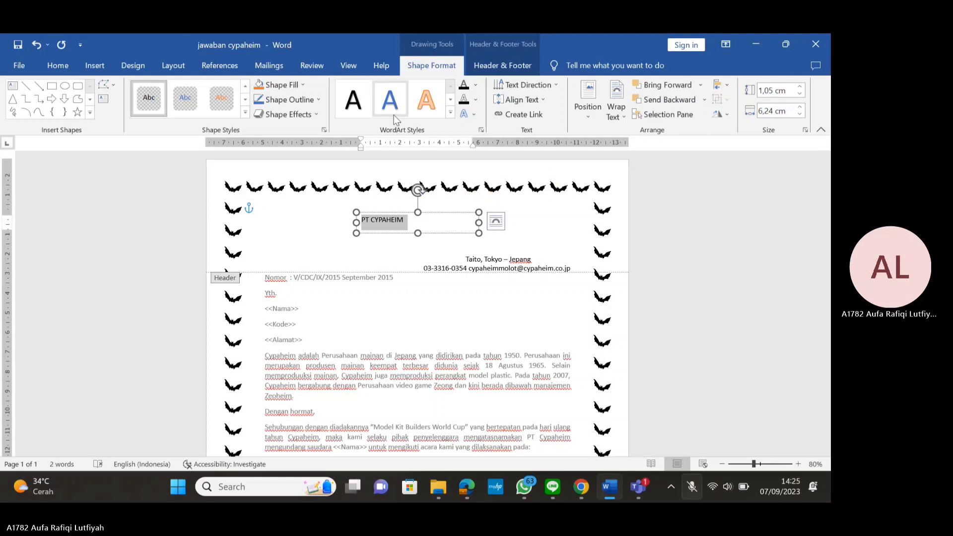
Colour the PT CYPAHEIM text gold
click(450, 112)
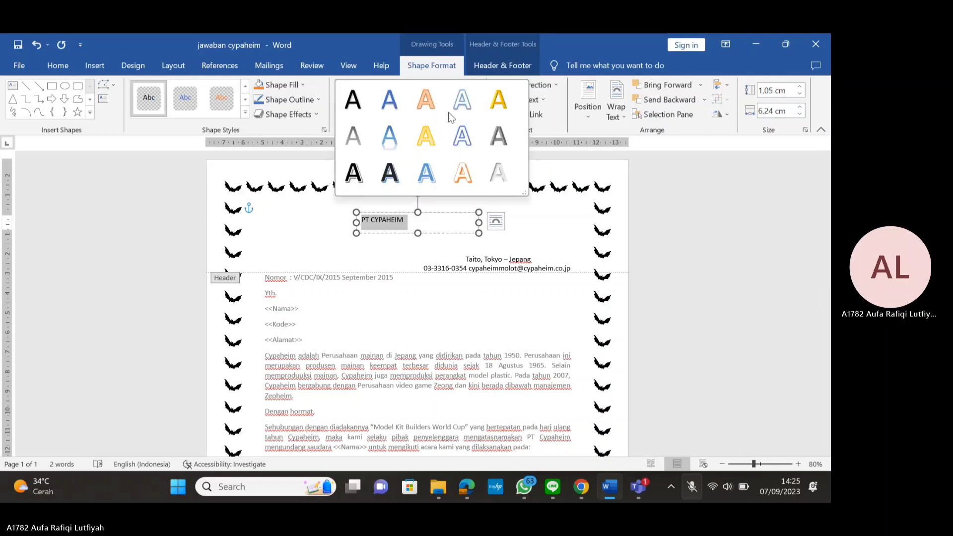
click(554, 130)
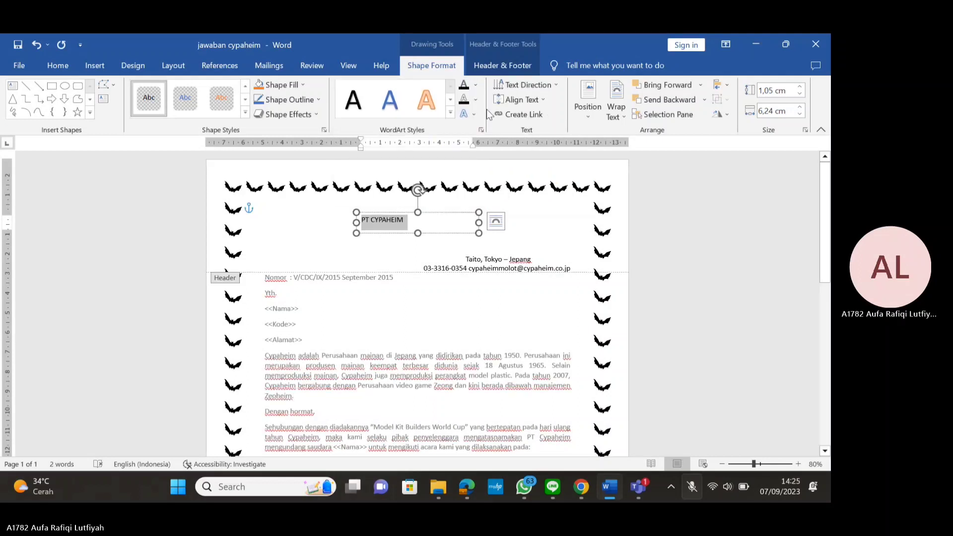
click(476, 86)
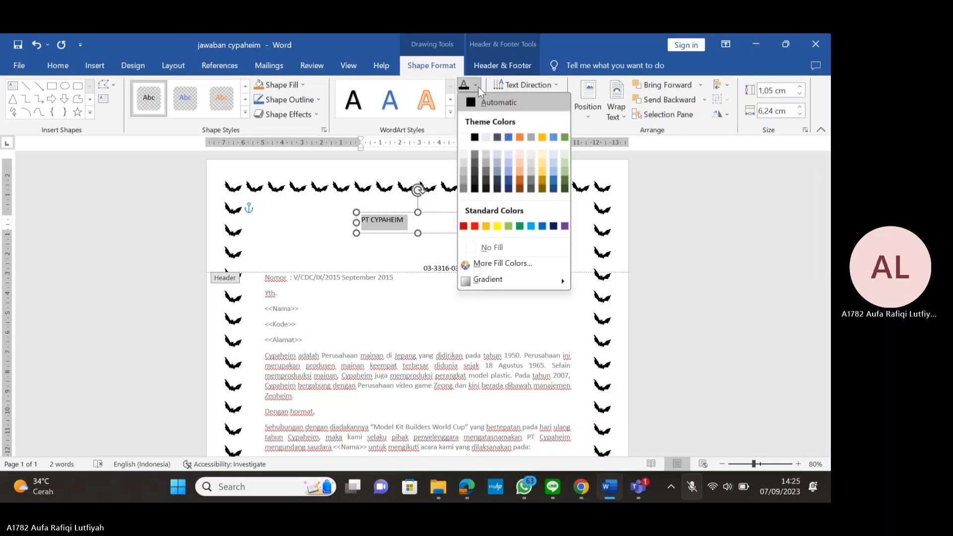
click(416, 128)
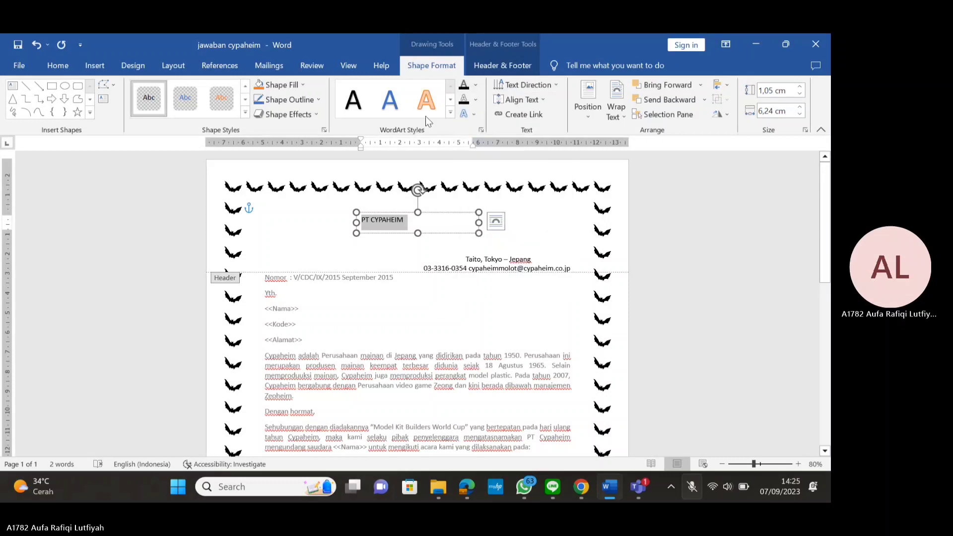
click(477, 87)
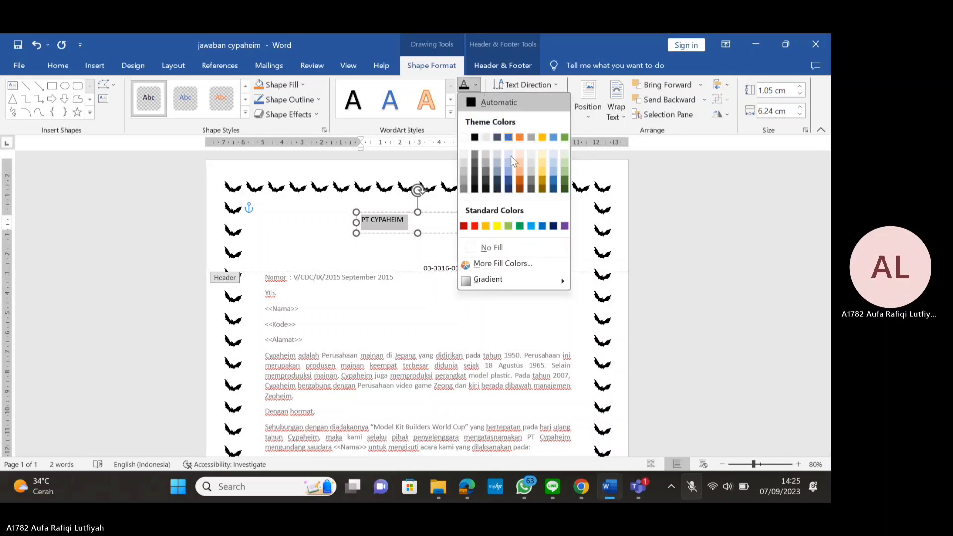
click(545, 187)
click(475, 113)
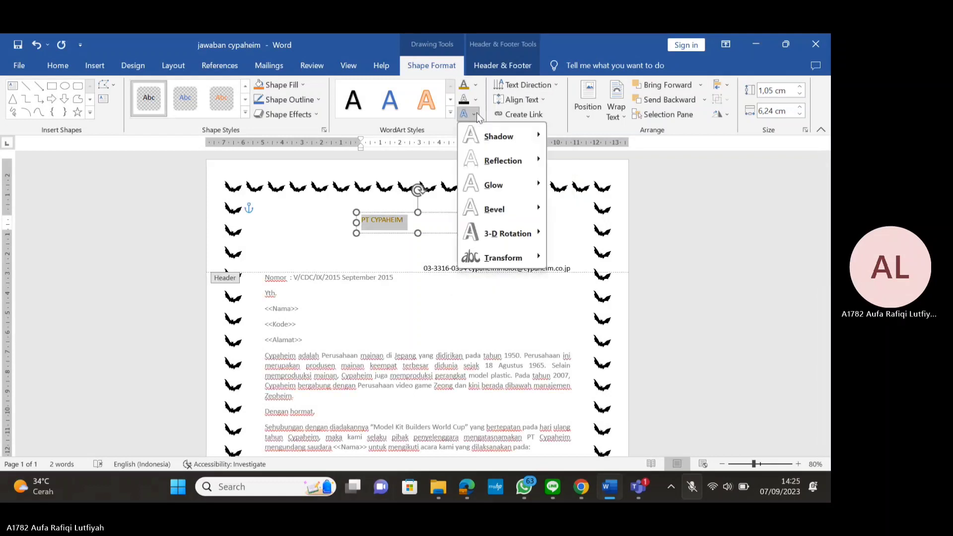
mouse_move(514, 158)
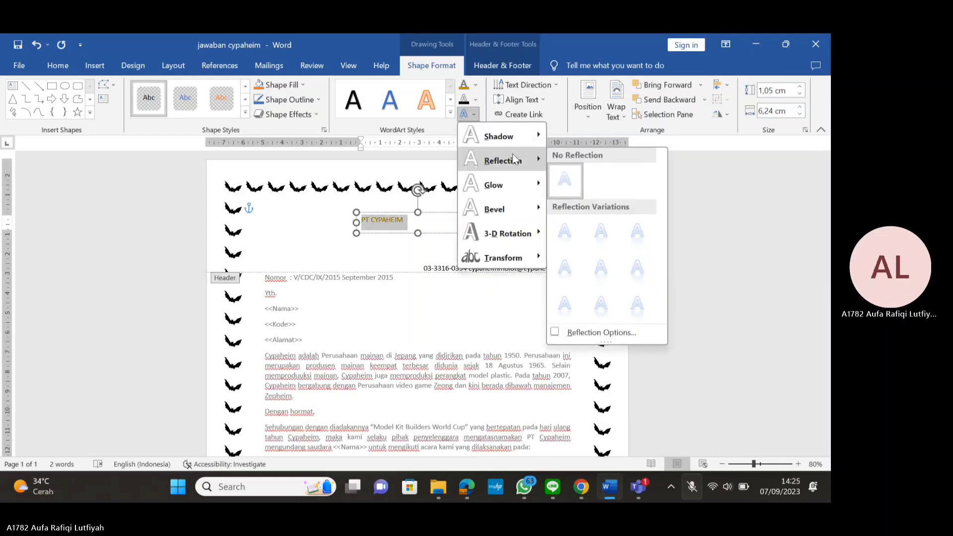
mouse_move(507, 211)
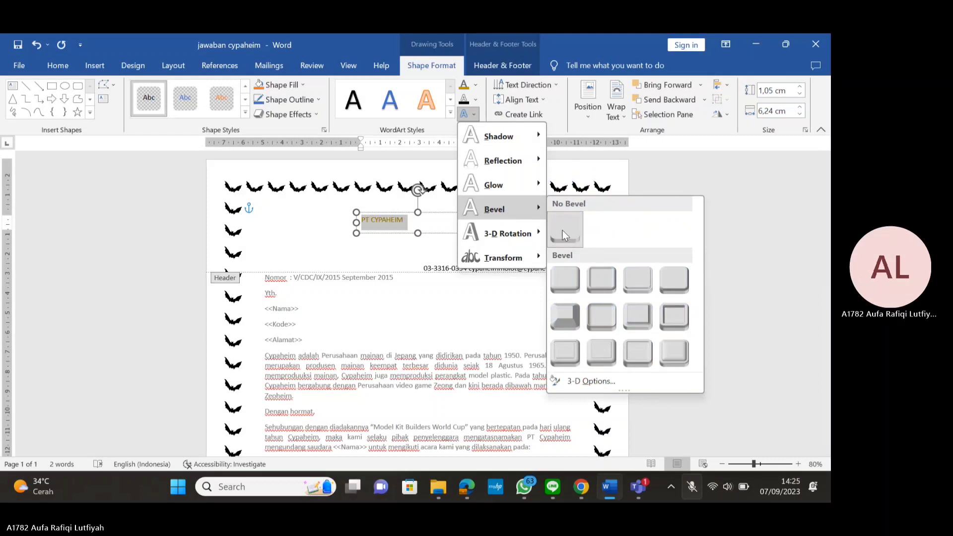
click(568, 281)
Grow the PT CYPAHEIM title to 28 pt and snap Word to the left half
triple_click(425, 220)
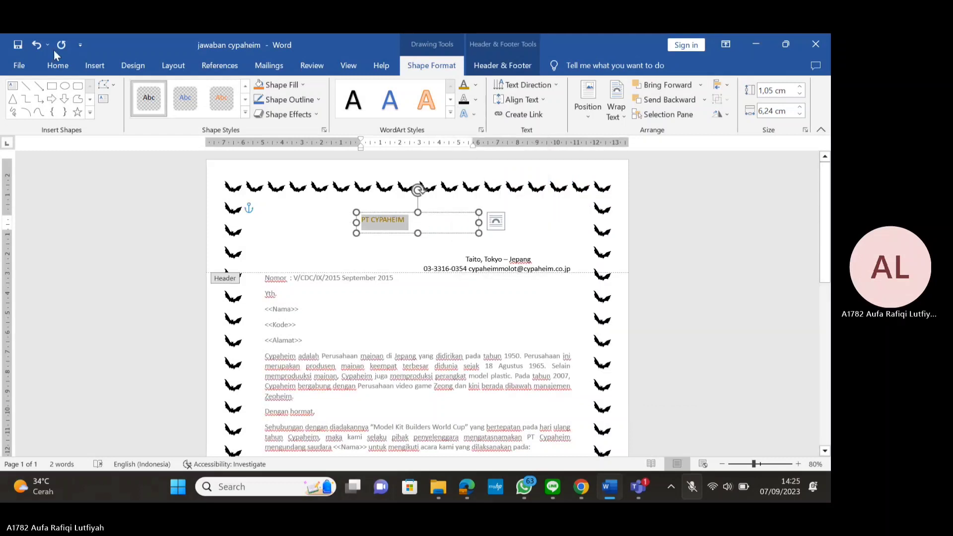
click(57, 65)
click(163, 91)
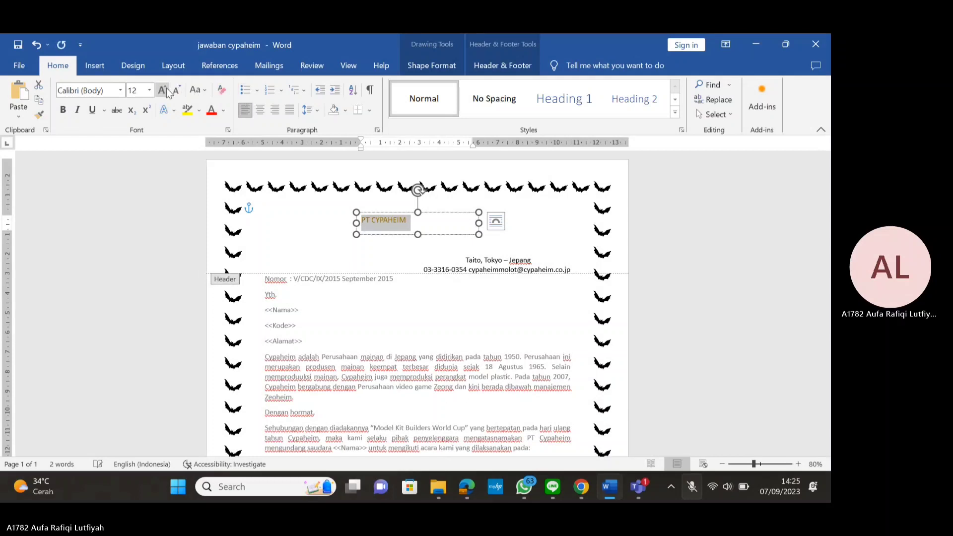
click(162, 90)
click(162, 90)
click(162, 90)
click(162, 91)
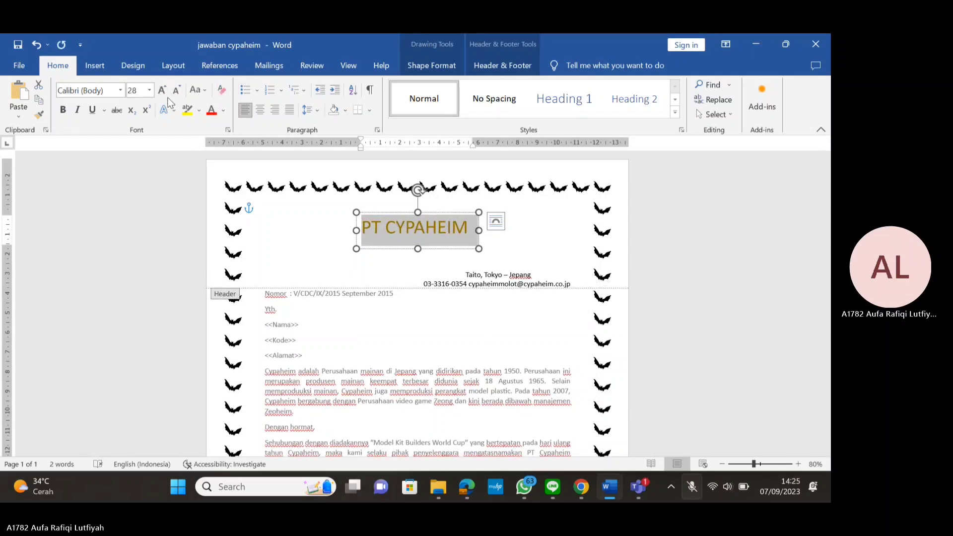
key(super+Left)
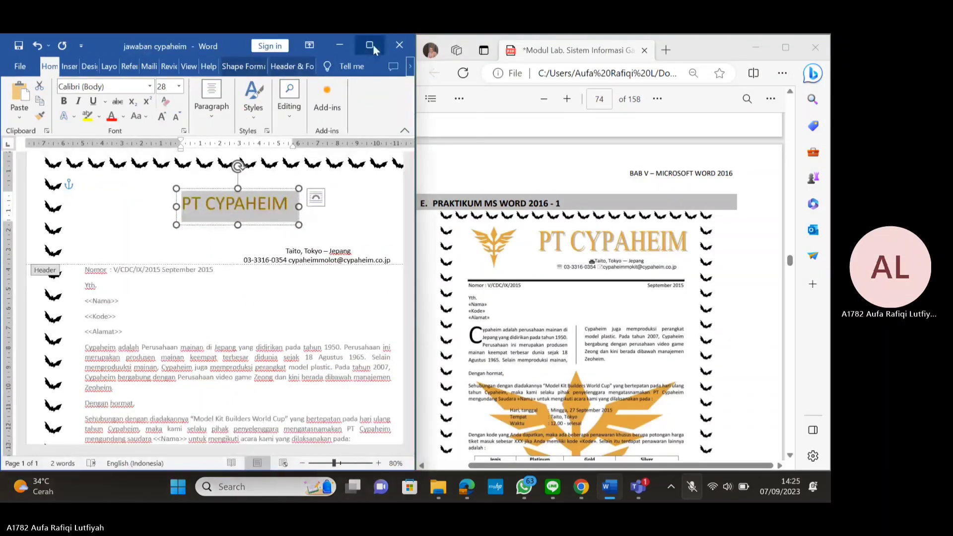
Give the title an outer shadow and move its text box up and right
click(373, 44)
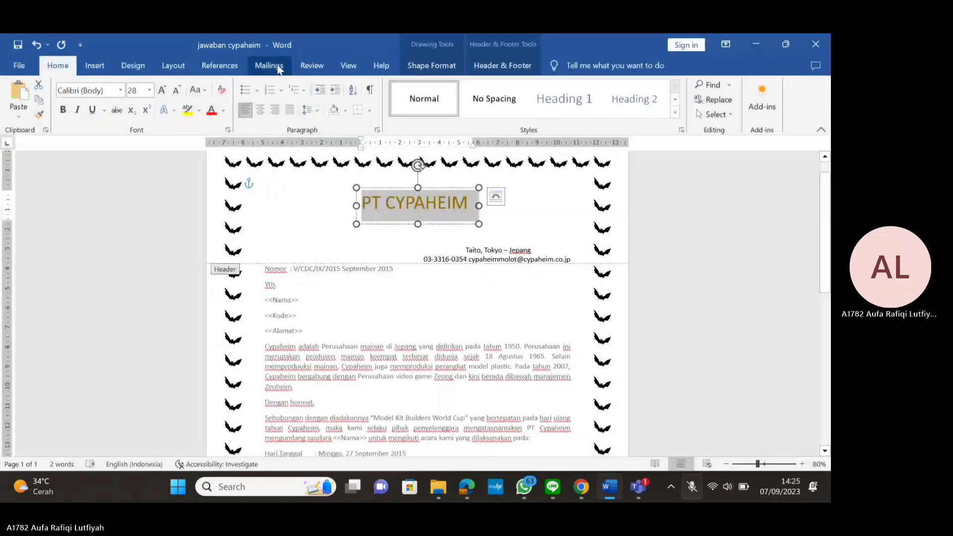
click(431, 65)
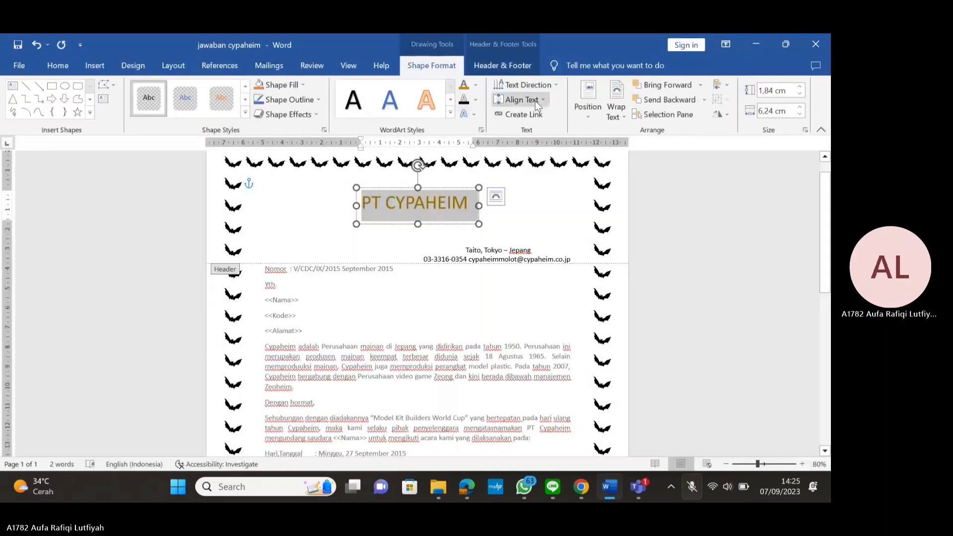
click(474, 114)
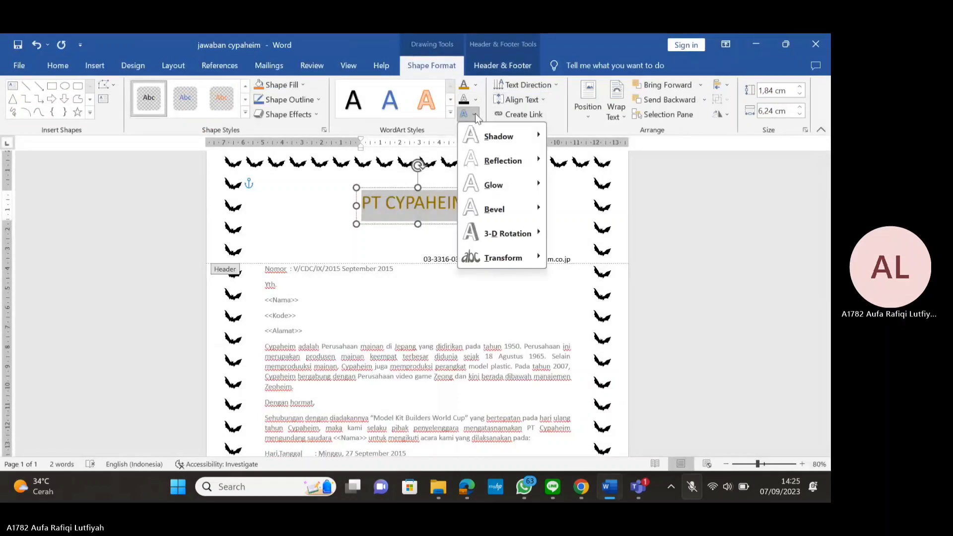
mouse_move(527, 161)
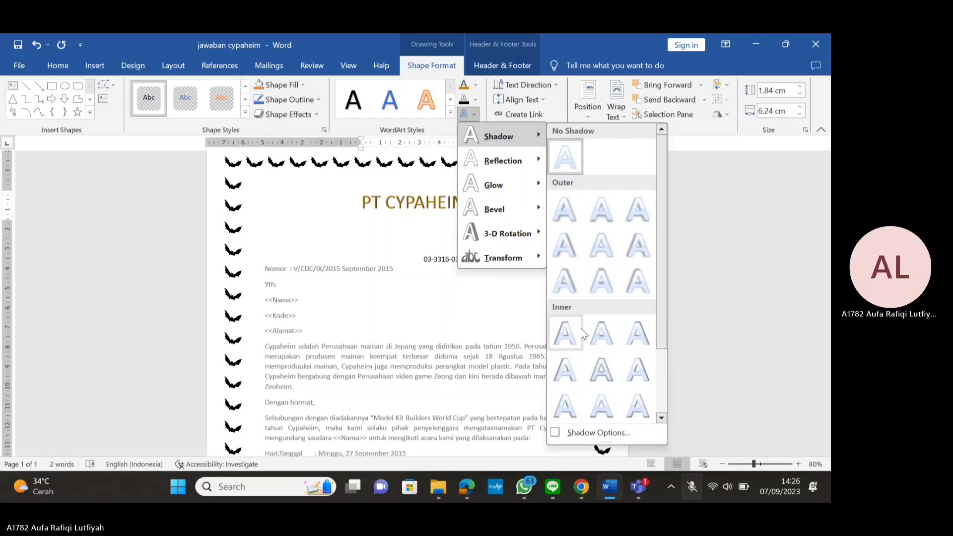
click(587, 281)
drag(439, 226, 492, 214)
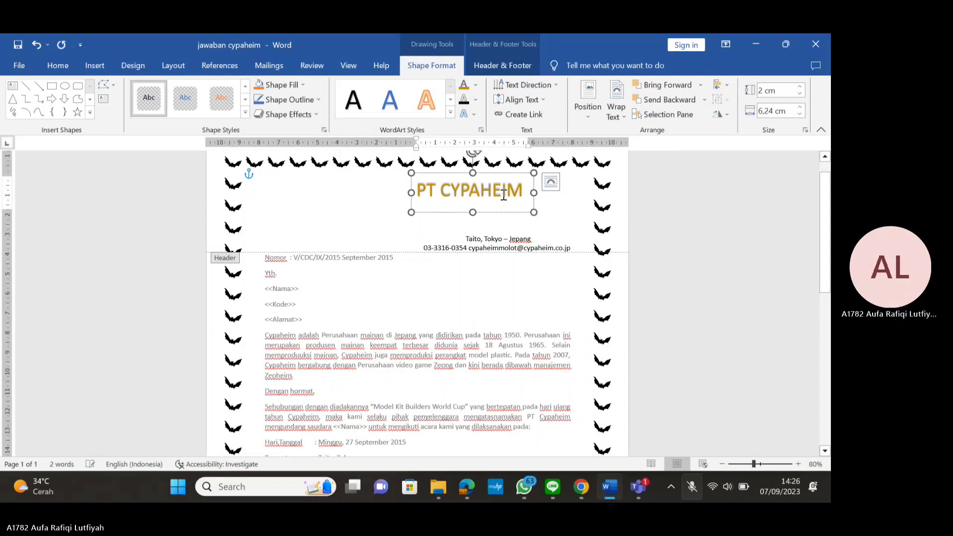
Return the title to 28 pt, widen its box, centre the text and shift the box right
triple_click(504, 195)
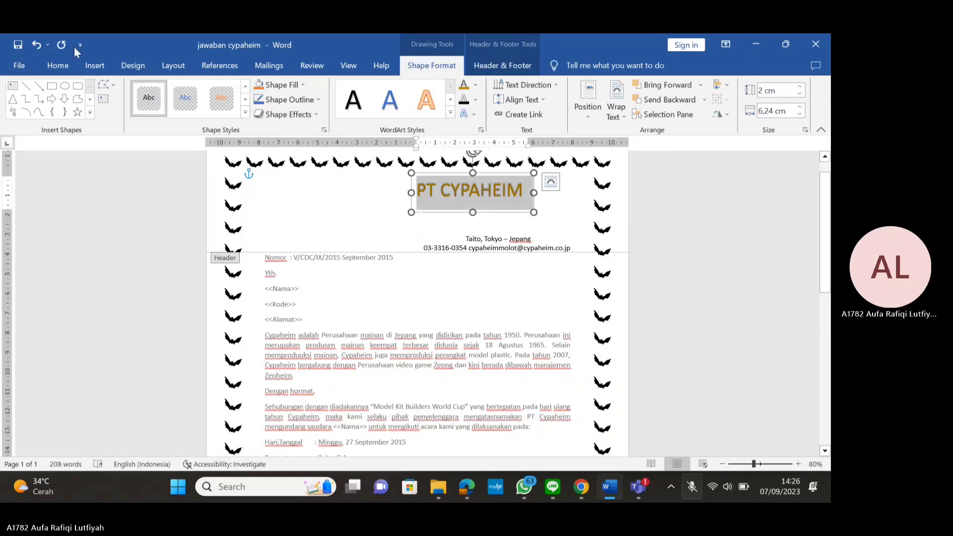
click(57, 65)
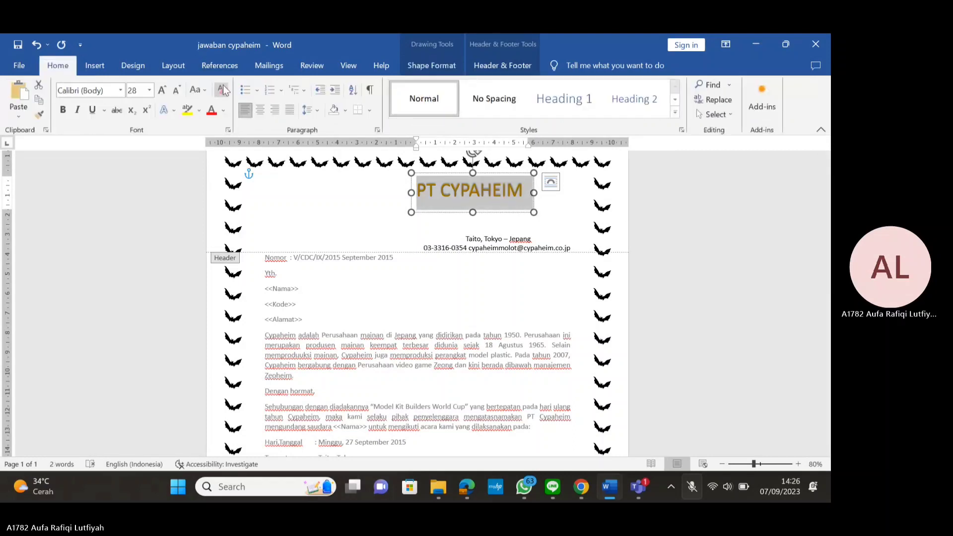
click(161, 90)
click(161, 90)
click(161, 90)
click(176, 90)
click(176, 90)
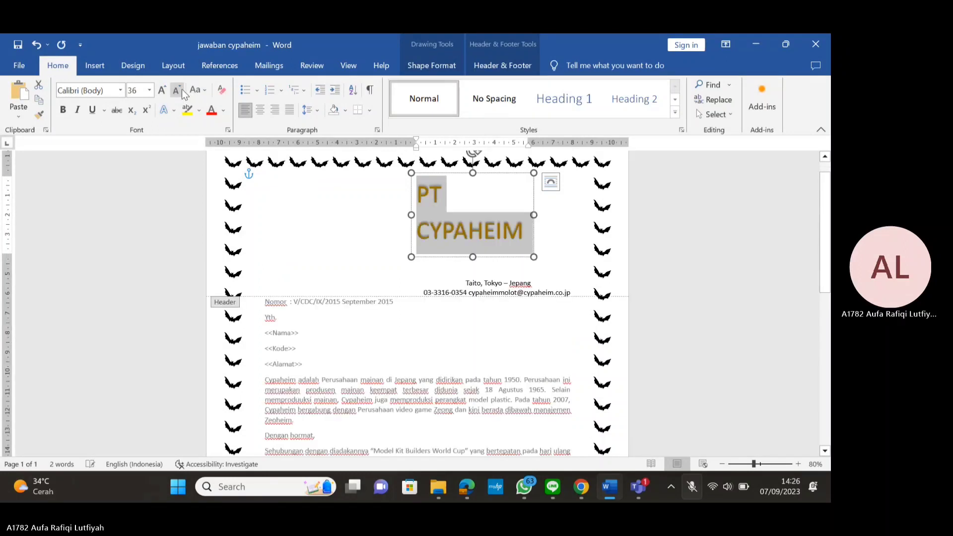
click(176, 90)
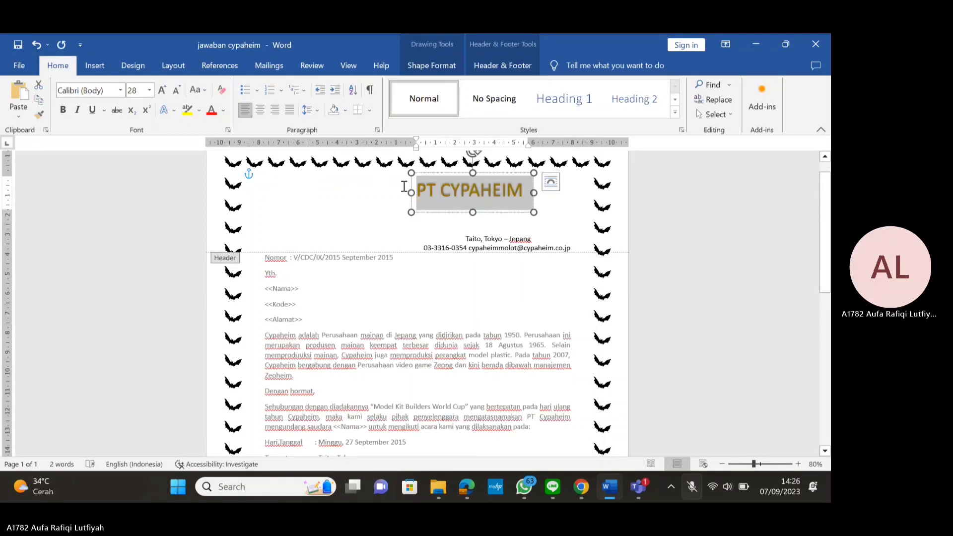
drag(411, 192, 361, 192)
key(ctrl+e)
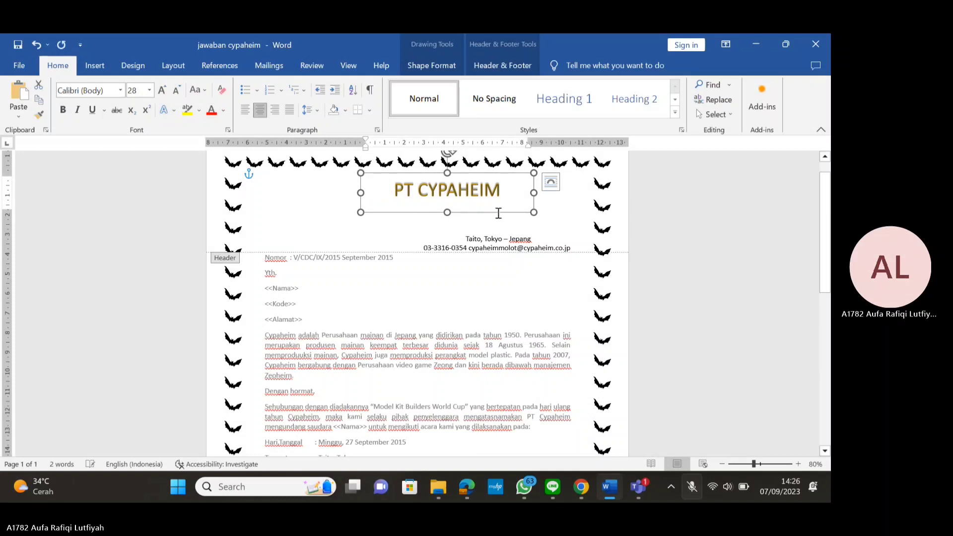
drag(478, 213, 509, 213)
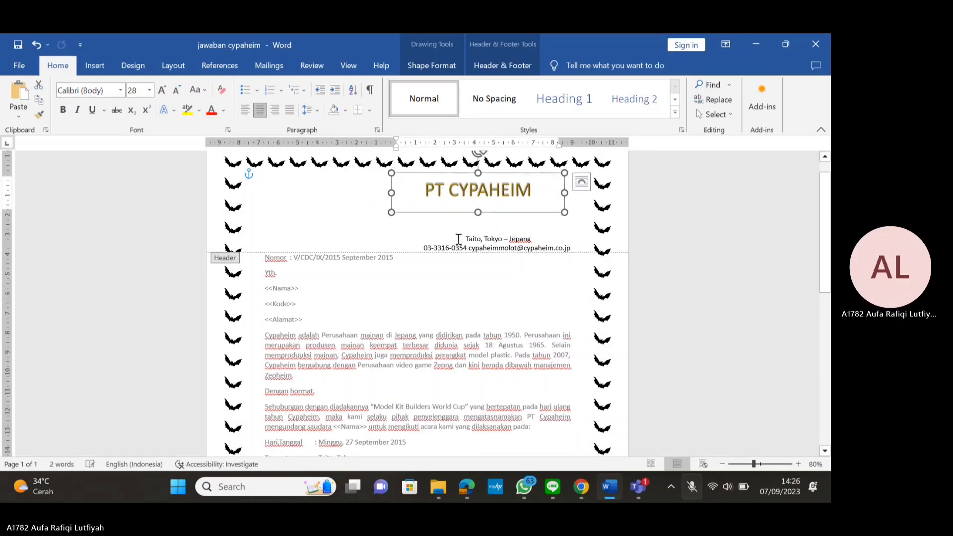
Left-align the Taito, Tokyo – Jepang line, move it down a line and tab it right
click(489, 239)
key(ctrl+l)
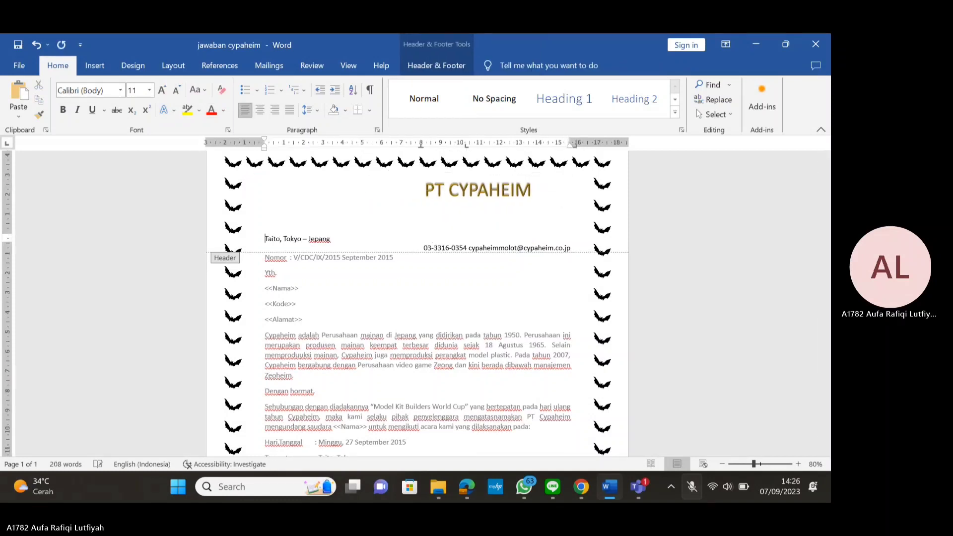
key(BackSpace)
key(BackSpace)
key(BackSpace)
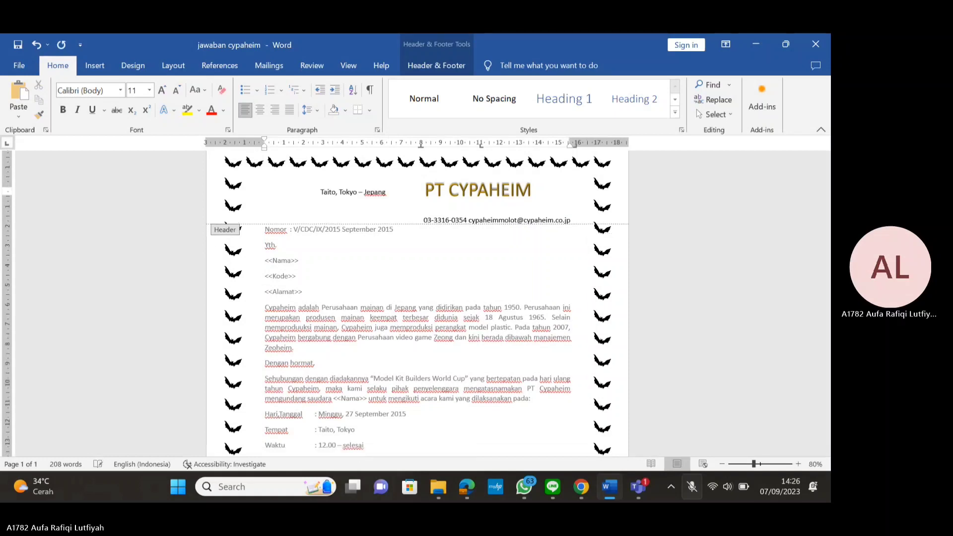
key(Return)
key(Return)
key(Tab)
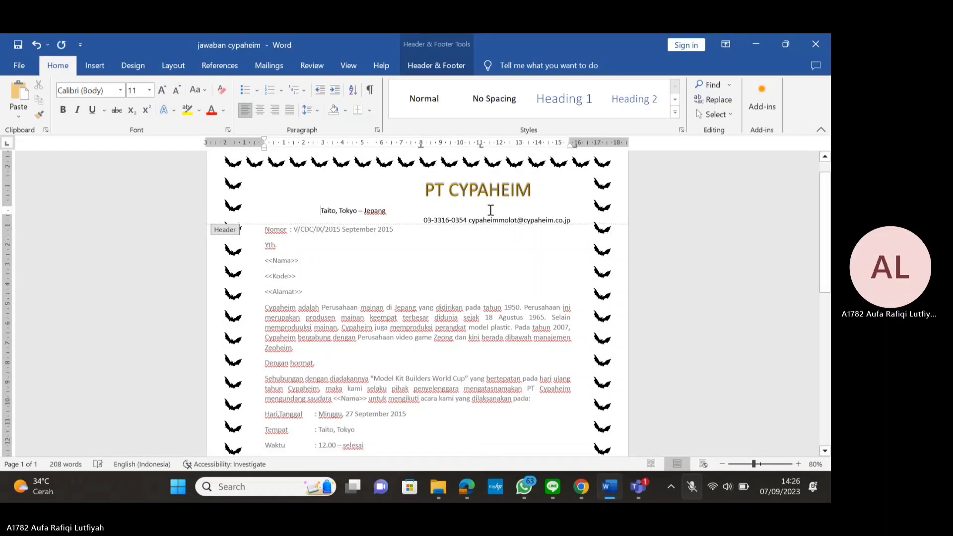
key(Tab)
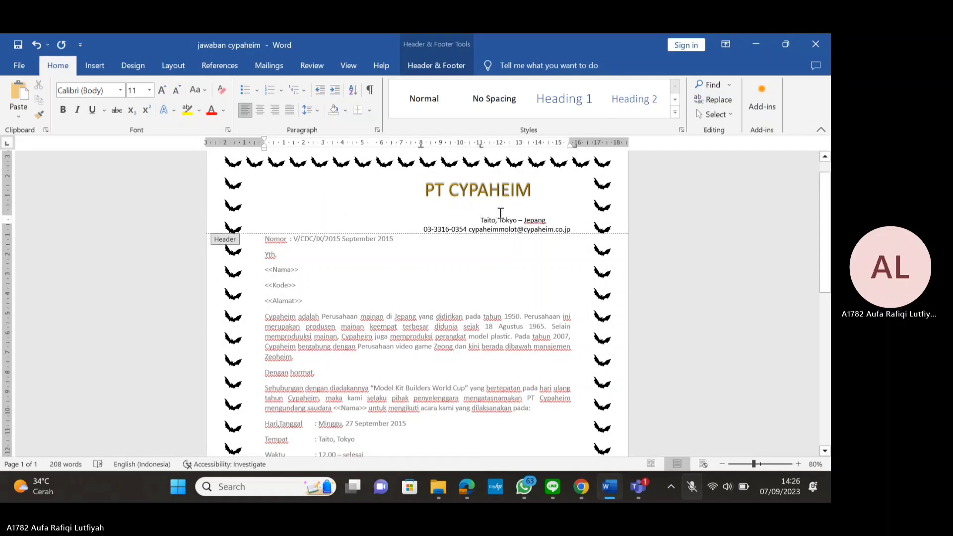
Keep the address line on its own line and tile Word beside the Edge PDF reference
click(500, 201)
click(424, 217)
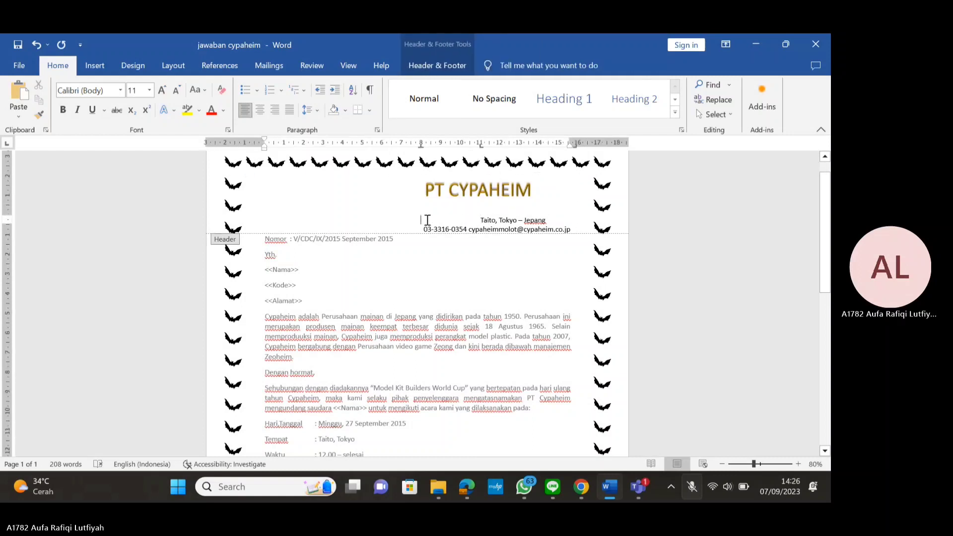
key(BackSpace)
key(ctrl+z)
click(482, 220)
key(super+Left)
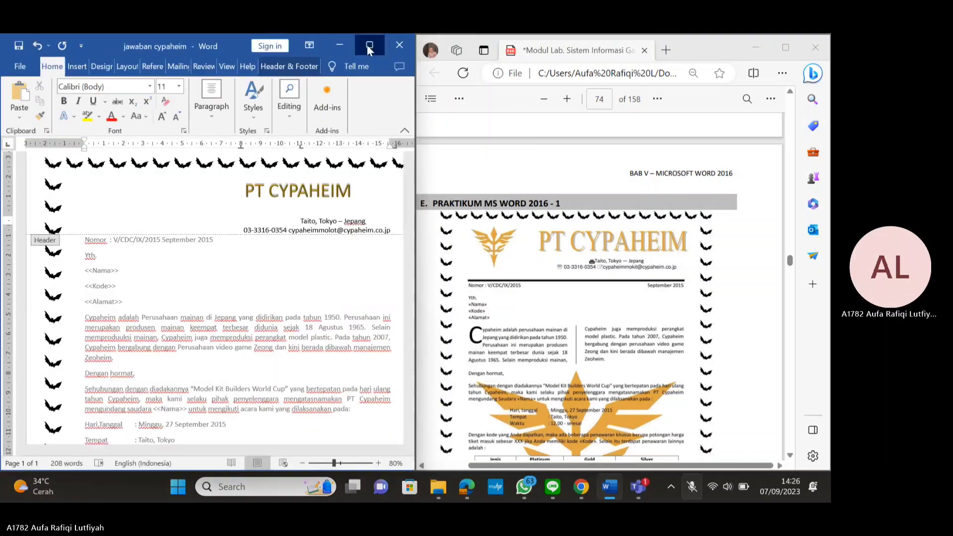
Maximize Word and insert a Webdings symbol before Taito, Tokyo – Jepang
click(369, 45)
click(769, 100)
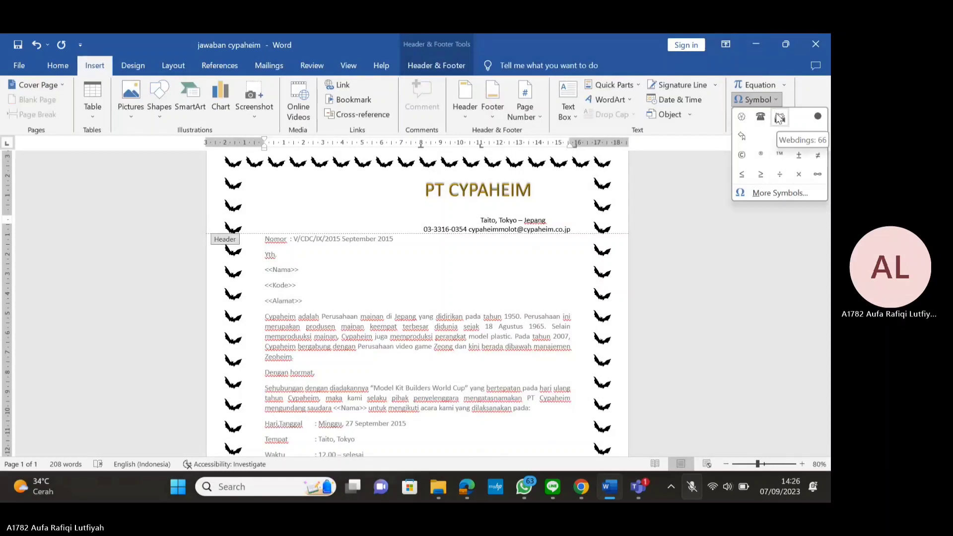
click(779, 118)
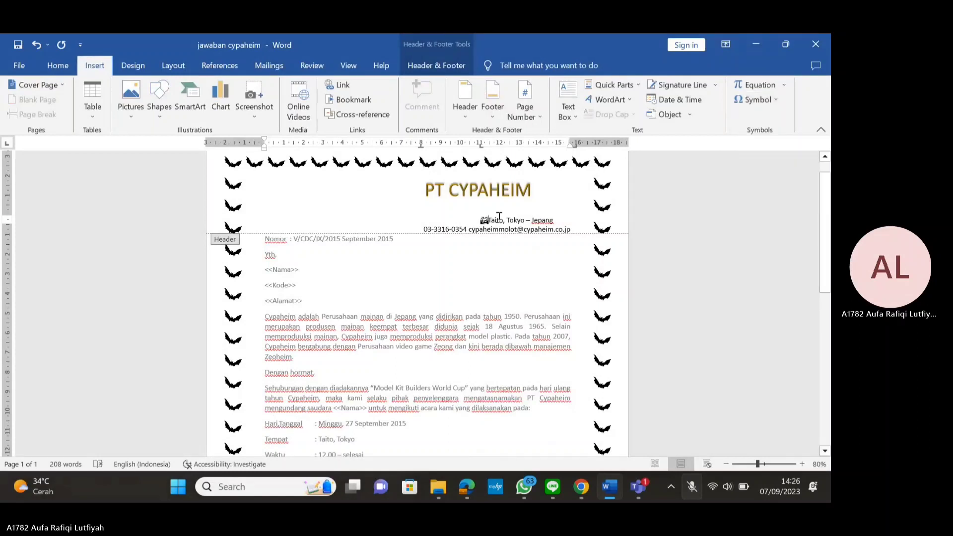
Add a ☎ symbol before the phone number and remove the tab so phone and e-mail share a line
click(422, 230)
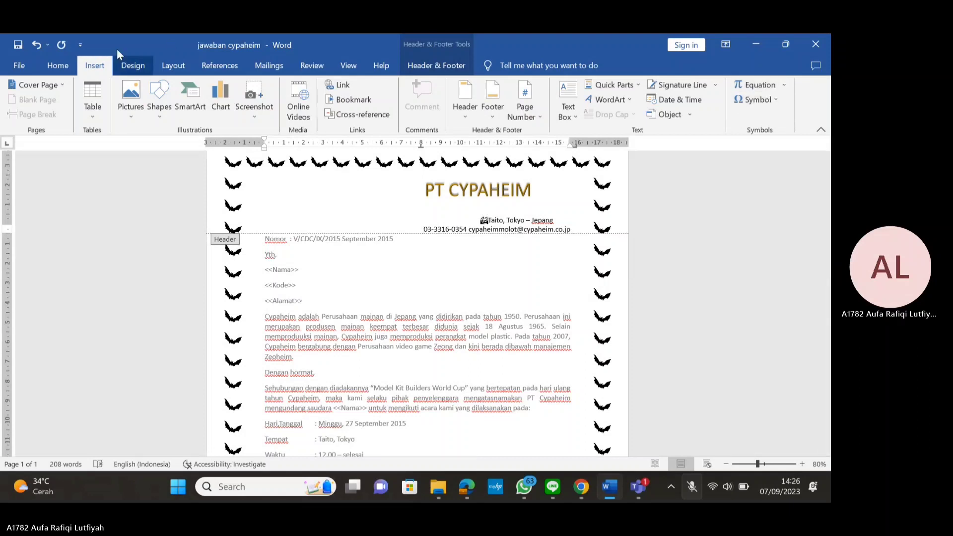
click(774, 101)
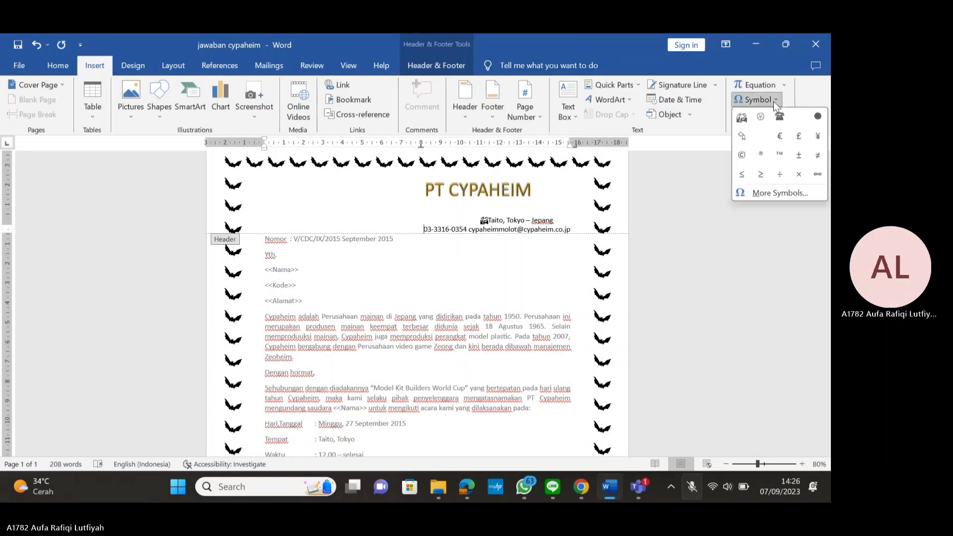
click(780, 116)
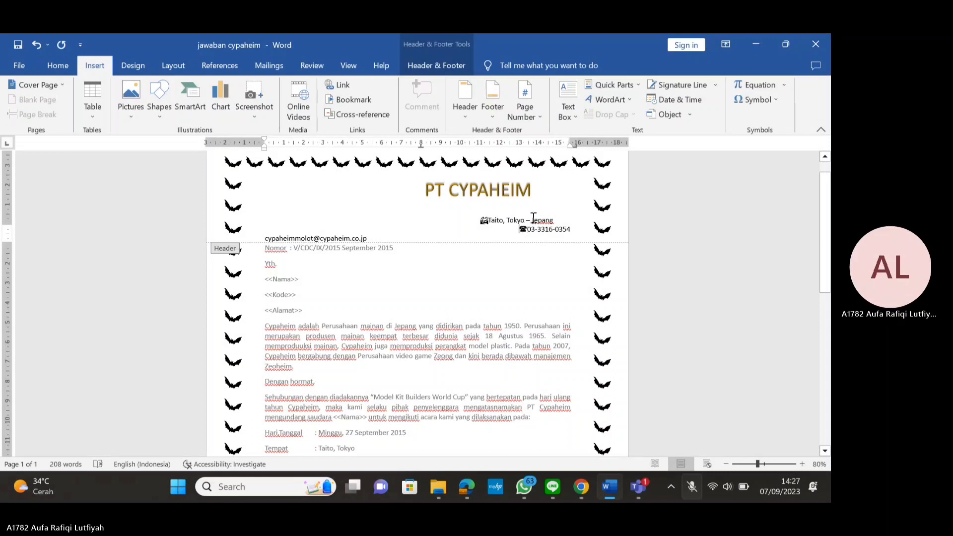
key(BackSpace)
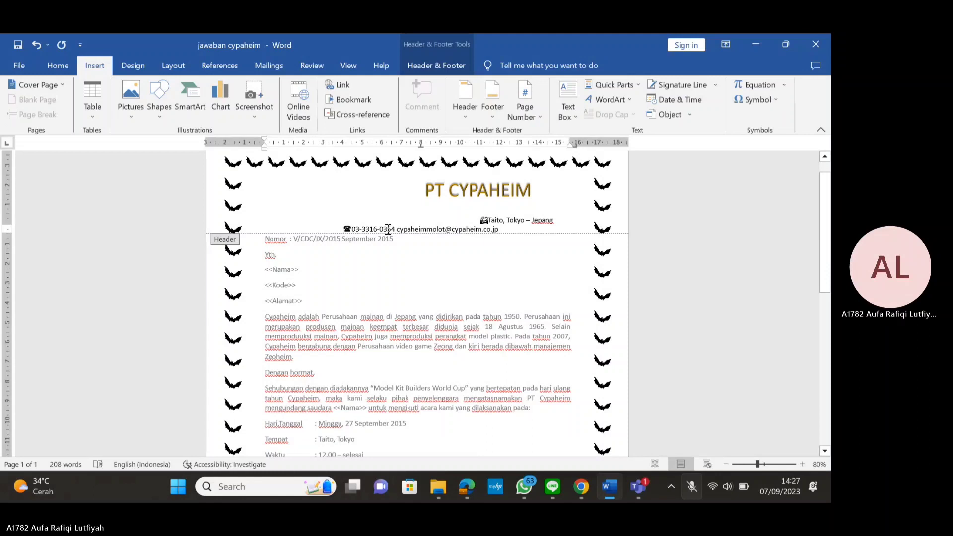
click(756, 99)
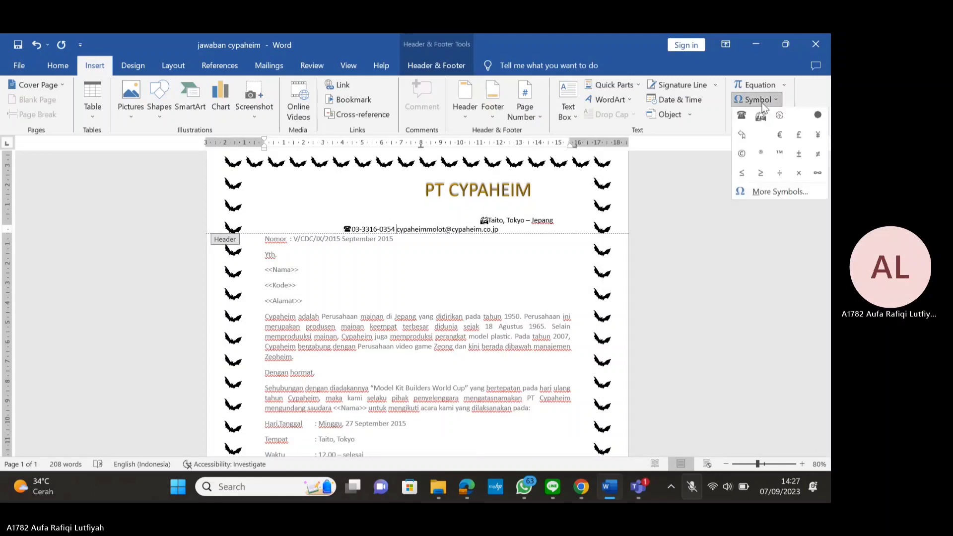
Insert the Wingdings envelope symbol (code 43) between the phone number and the e-mail address
click(764, 193)
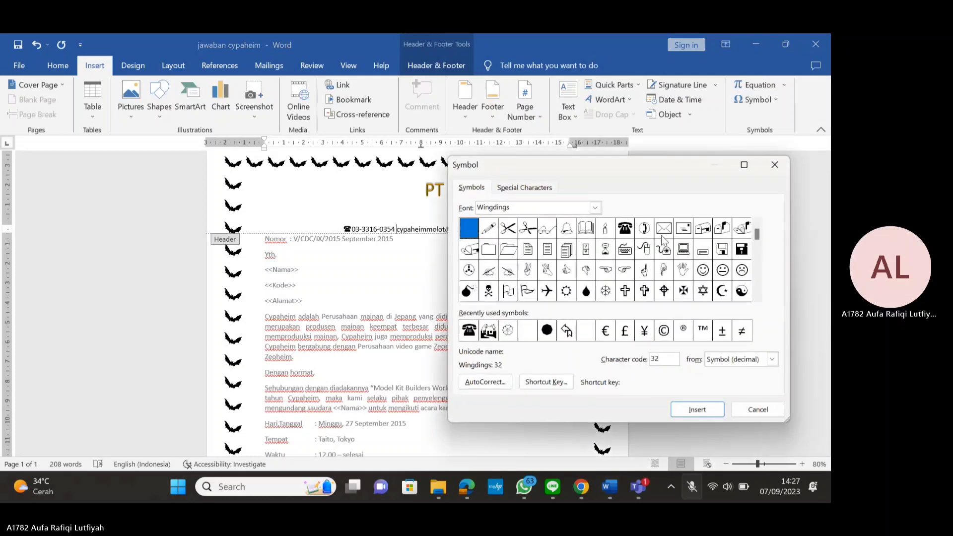
click(683, 228)
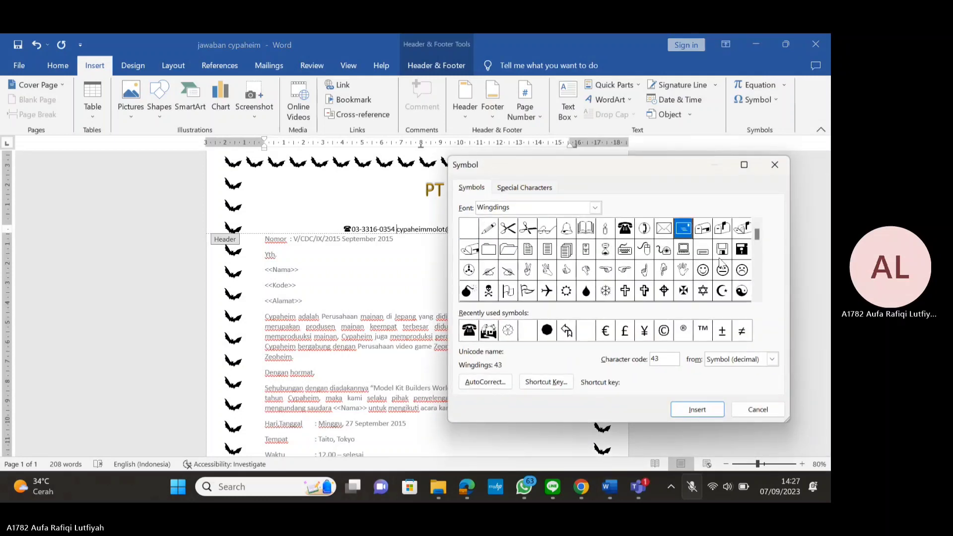
click(697, 410)
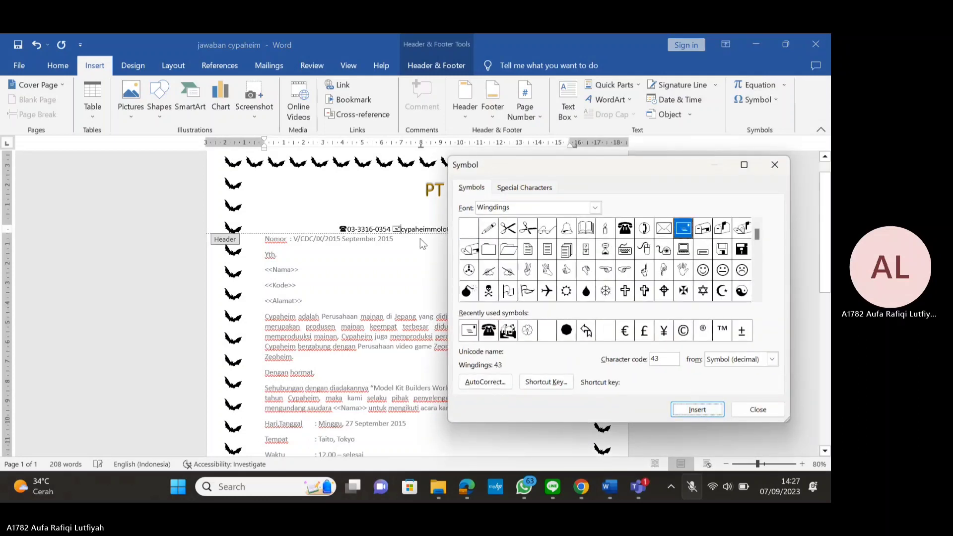
click(337, 231)
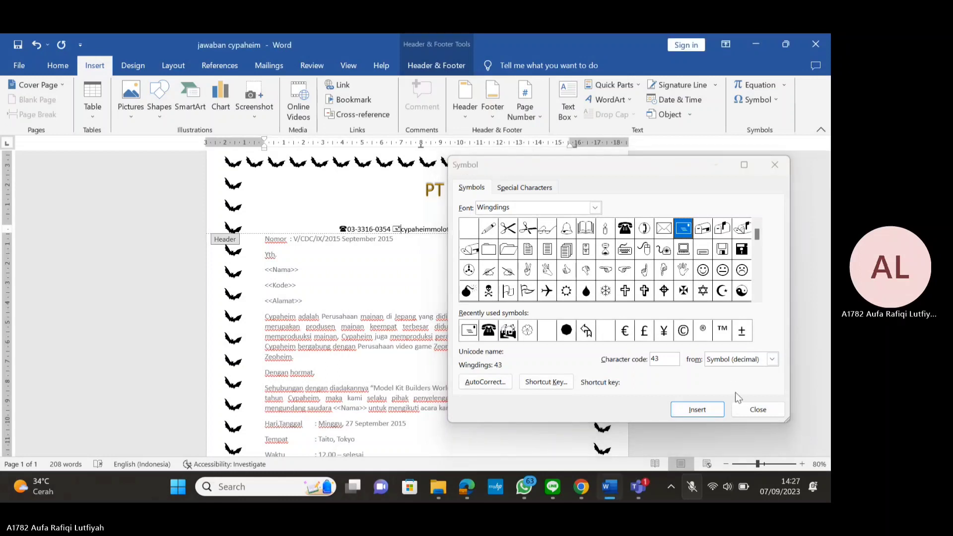
click(758, 409)
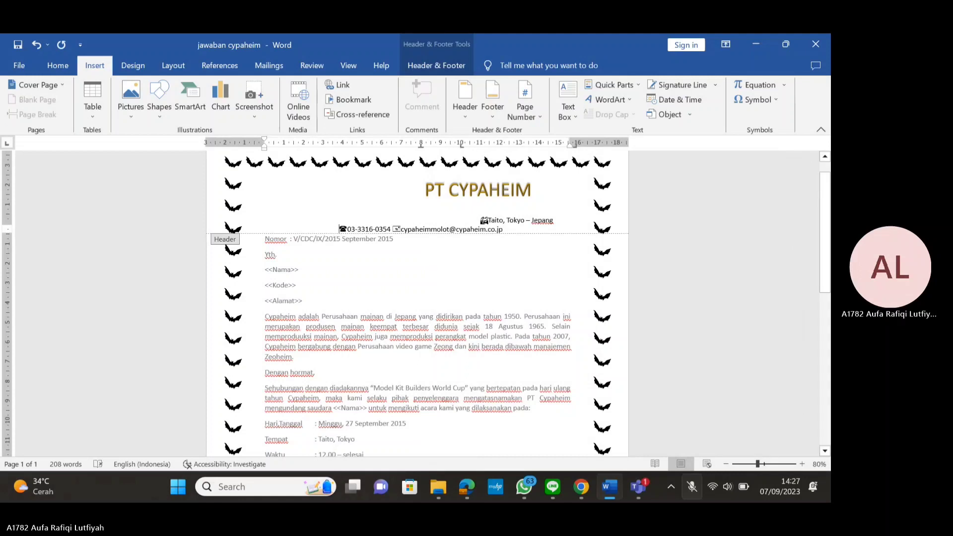
Shift the phone line's tab stop left and re-tab the phone number so phone and e-mail fit
key(Tab)
drag(461, 146, 421, 149)
key(BackSpace)
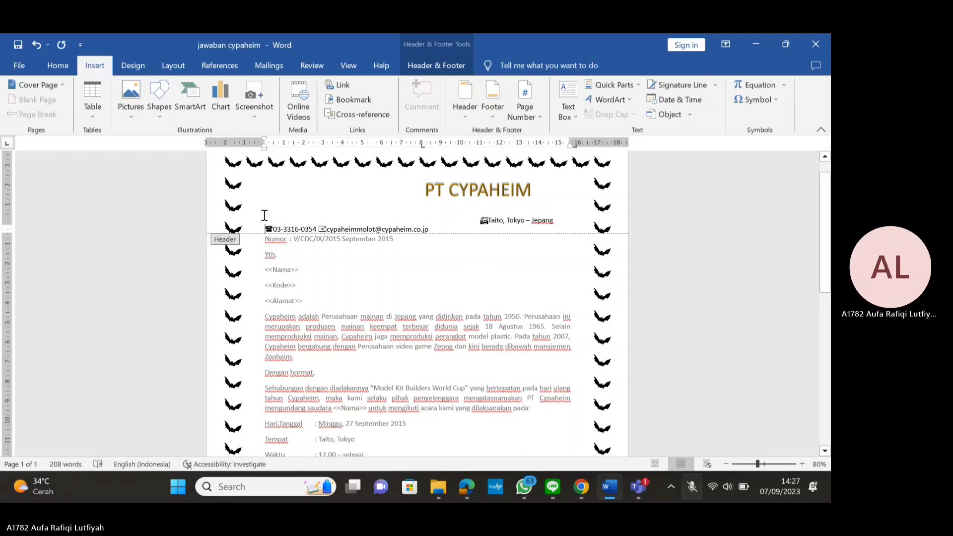
key(Tab)
drag(421, 144, 412, 144)
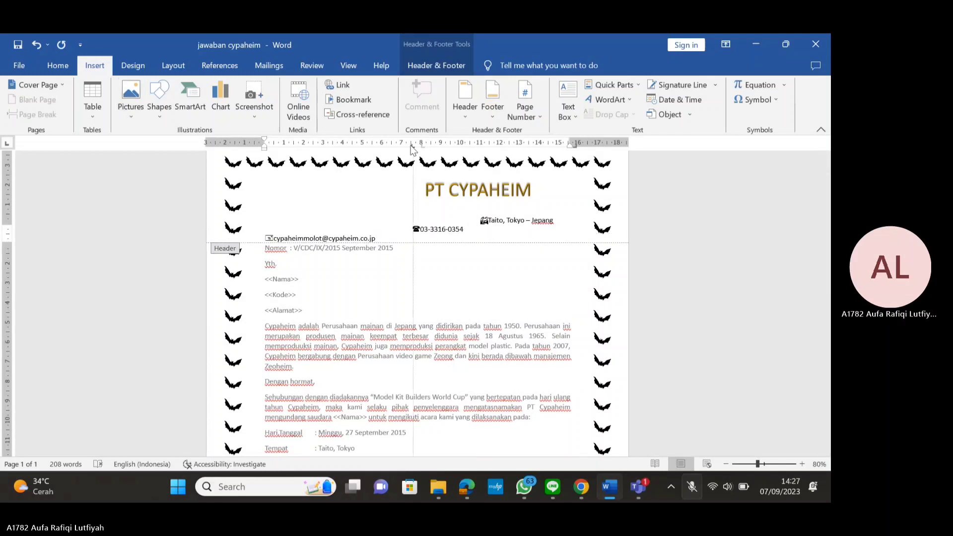
click(264, 236)
key(BackSpace)
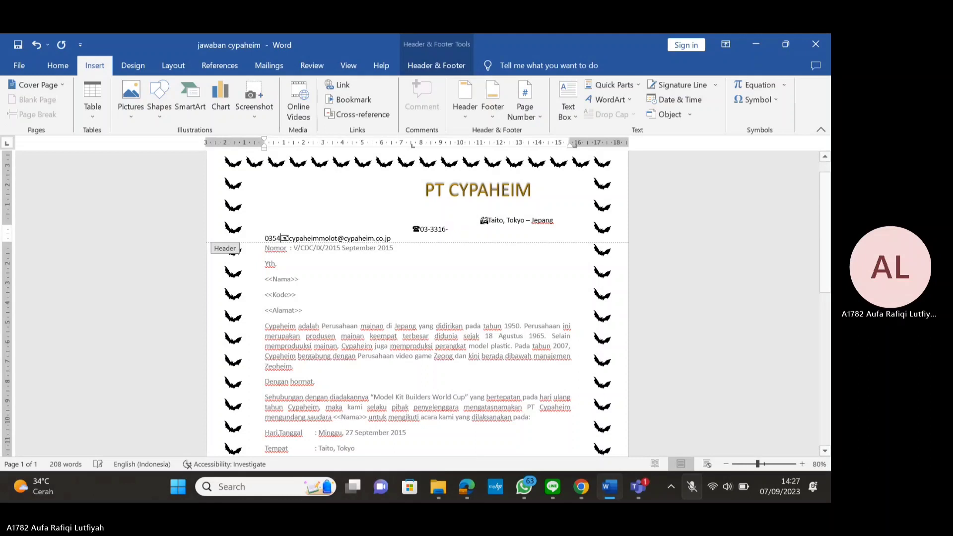
key(Return)
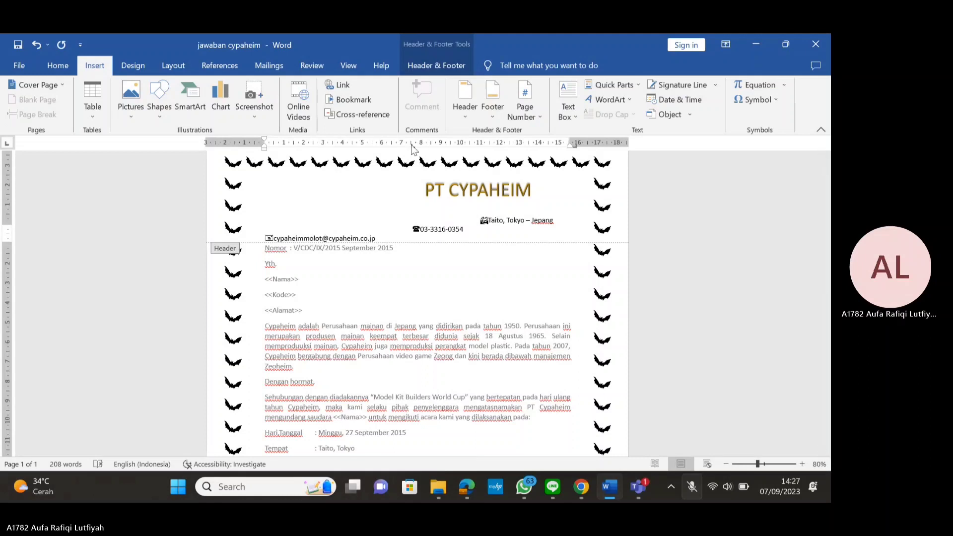
drag(412, 146, 401, 147)
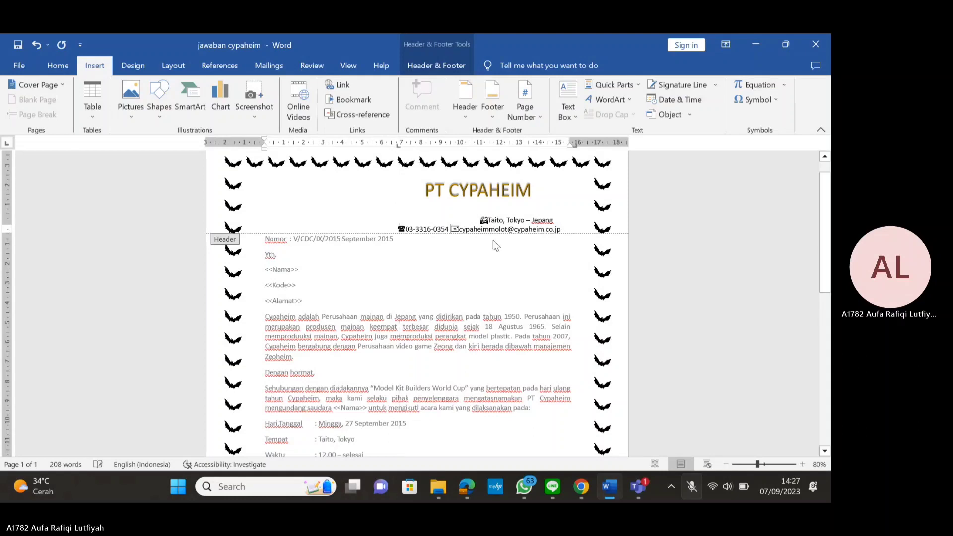
Move the Taito, Tokyo – Jepang line to a new tab stop near 10 cm
click(481, 221)
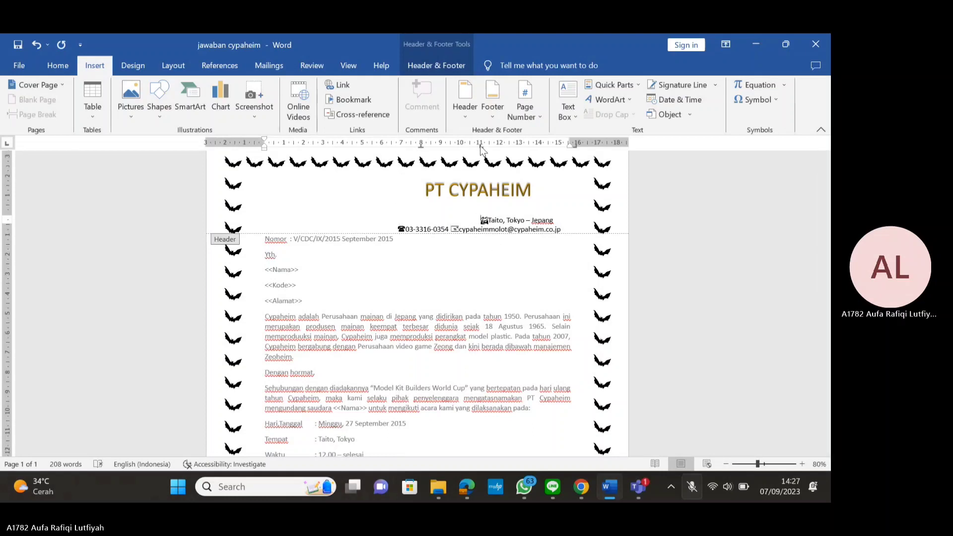
drag(480, 144, 459, 171)
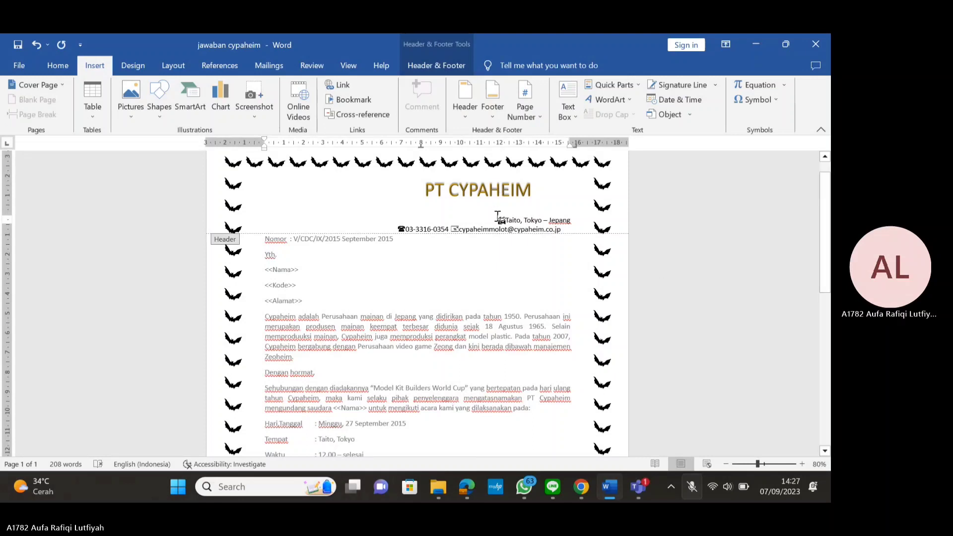
drag(469, 144, 454, 146)
click(459, 145)
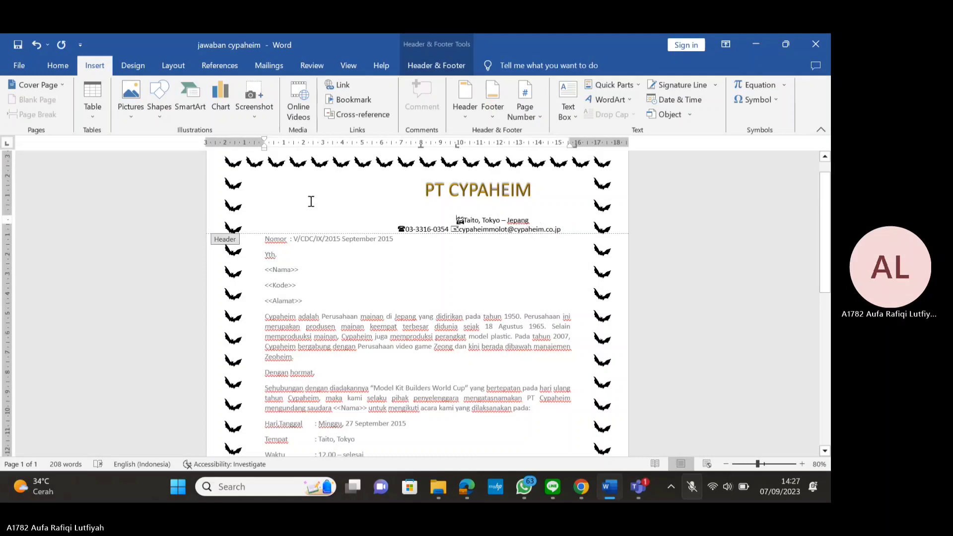
click(131, 102)
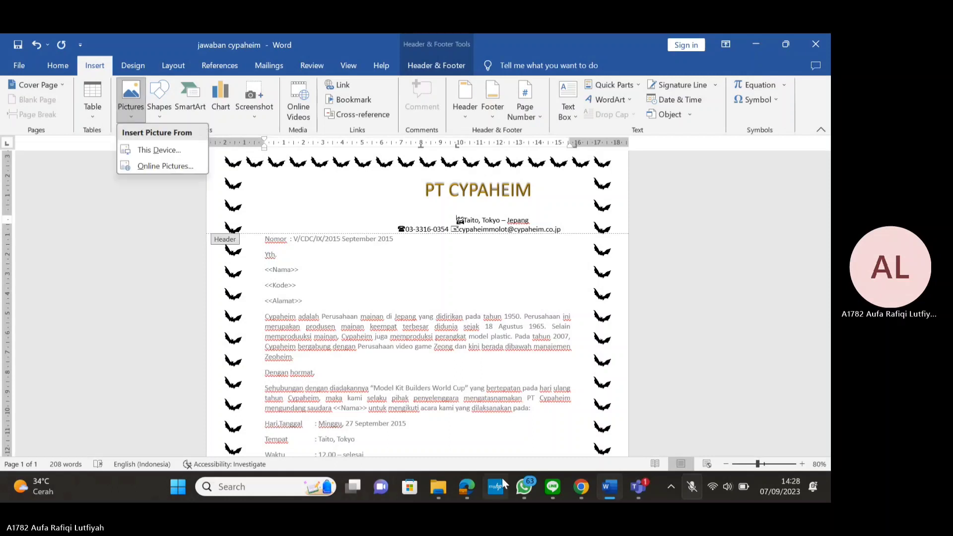
Maximize Word and browse the Shapes gallery without inserting anything
click(127, 270)
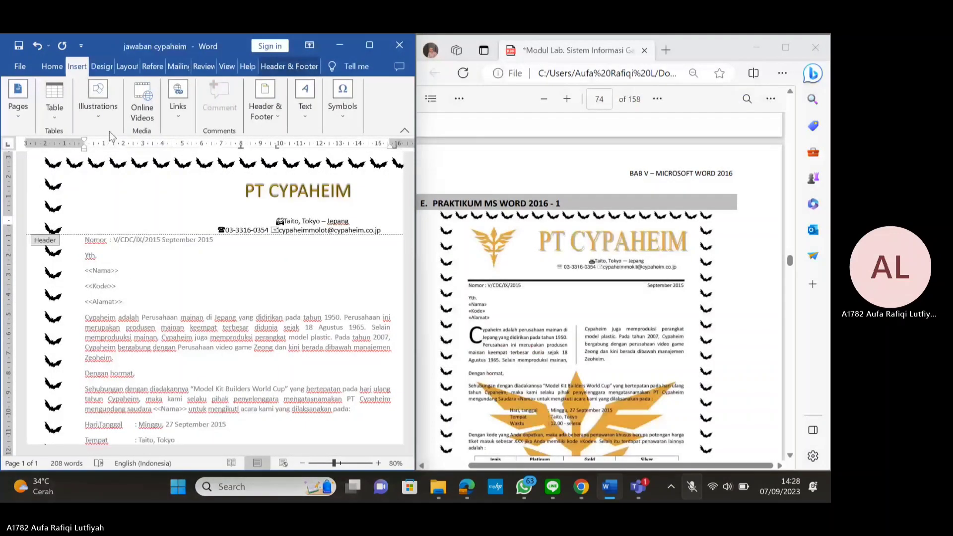
click(368, 47)
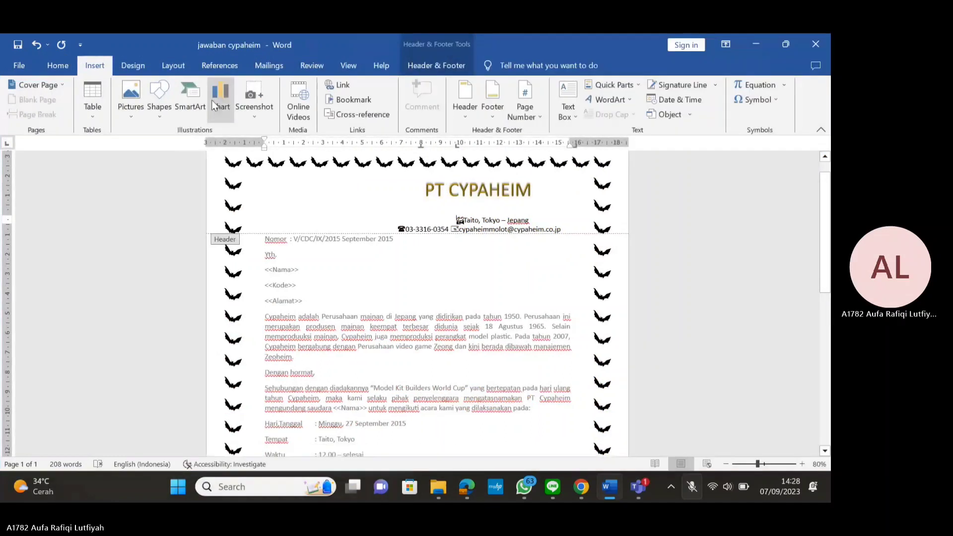
click(157, 112)
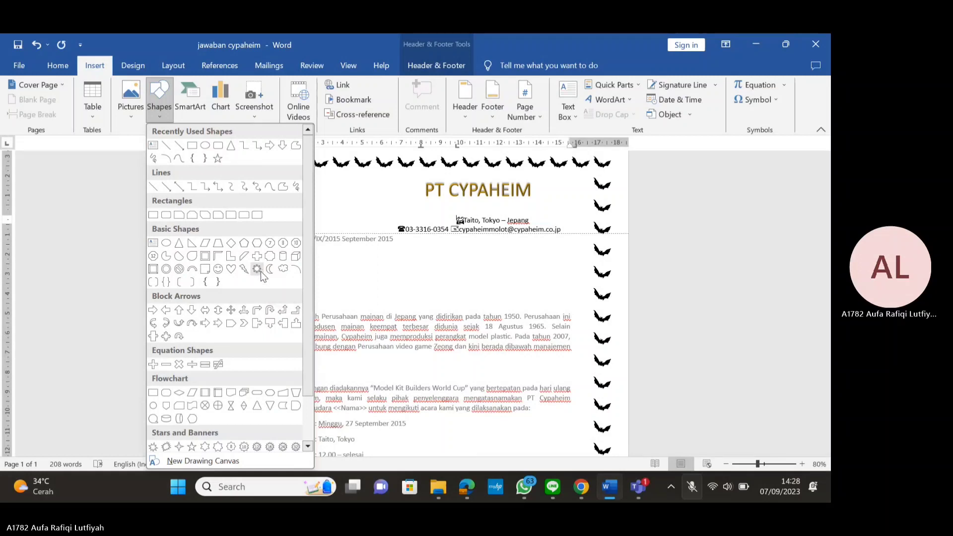
scroll(258, 350, down, 2)
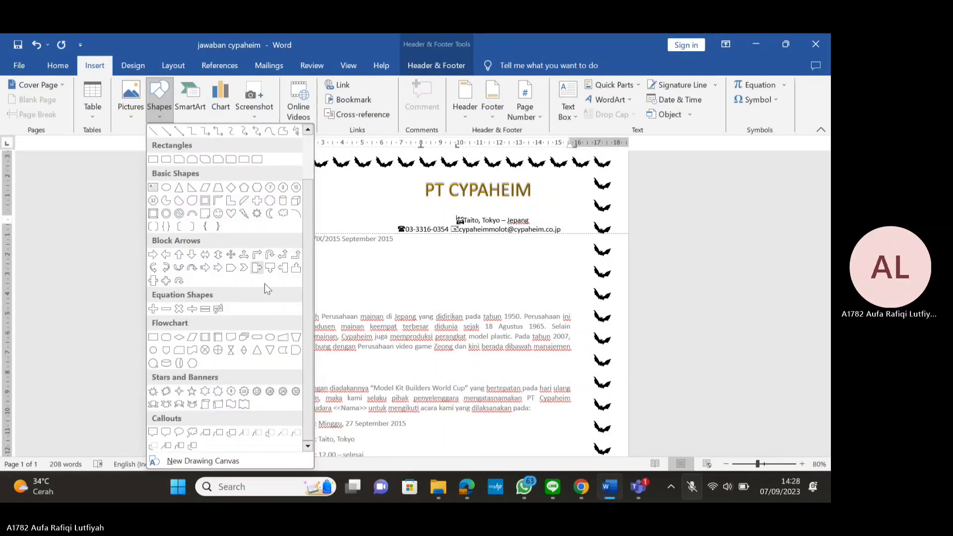
click(121, 303)
Insert the Poster Cypaheim logo behind text at the header's top-left, then select the address lines
click(125, 115)
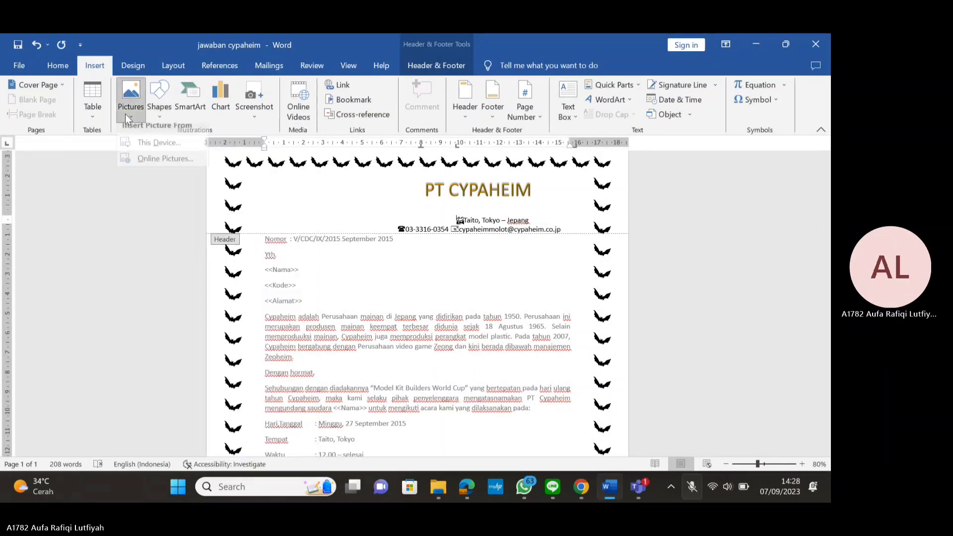
click(143, 150)
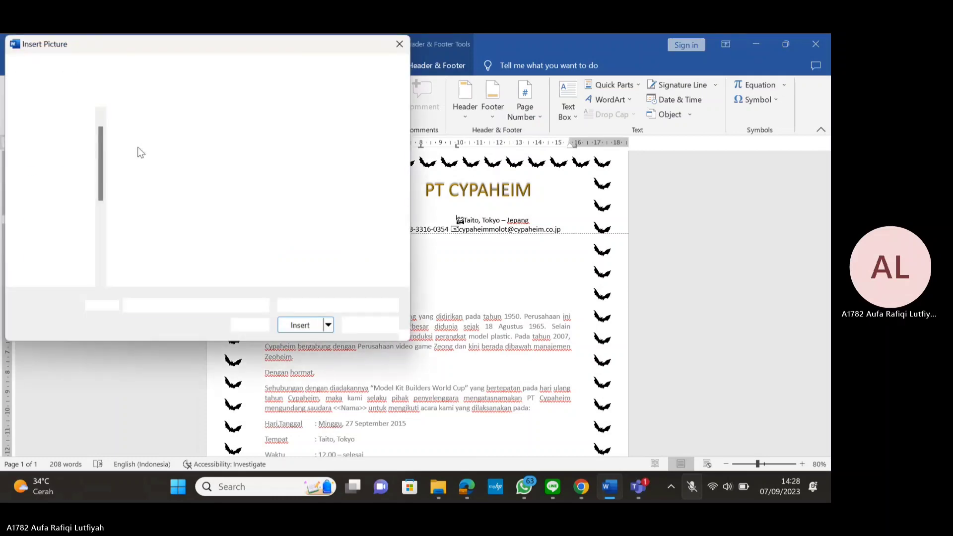
click(224, 226)
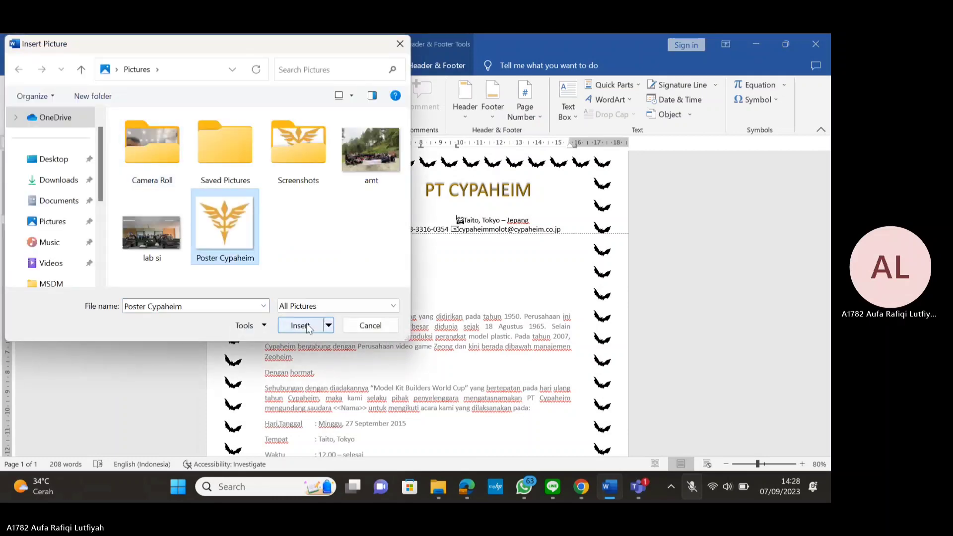
click(299, 325)
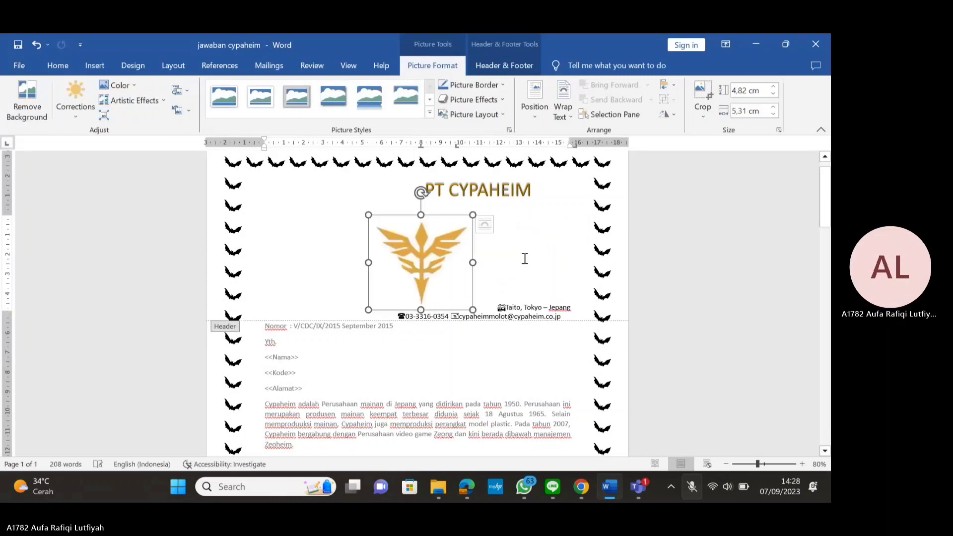
click(488, 224)
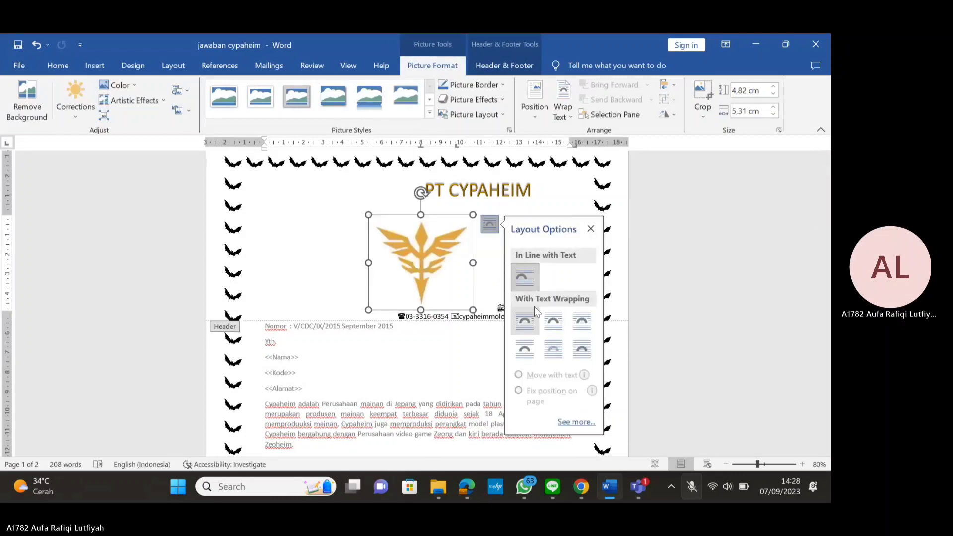
click(552, 349)
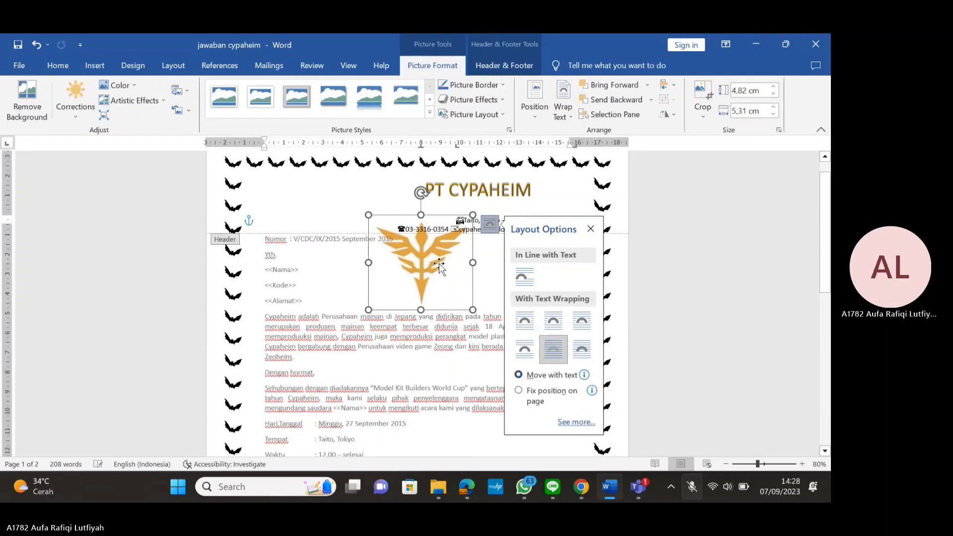
drag(440, 265, 321, 205)
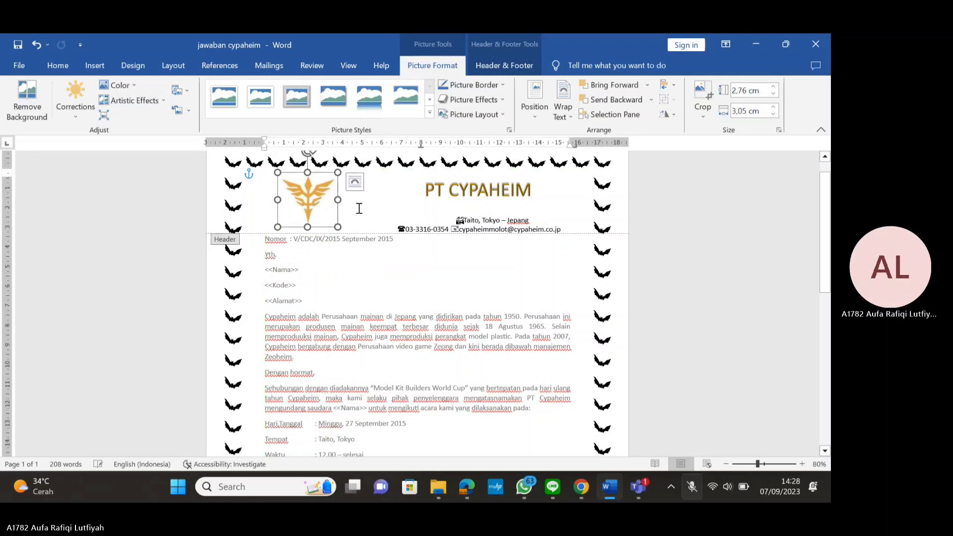
click(569, 230)
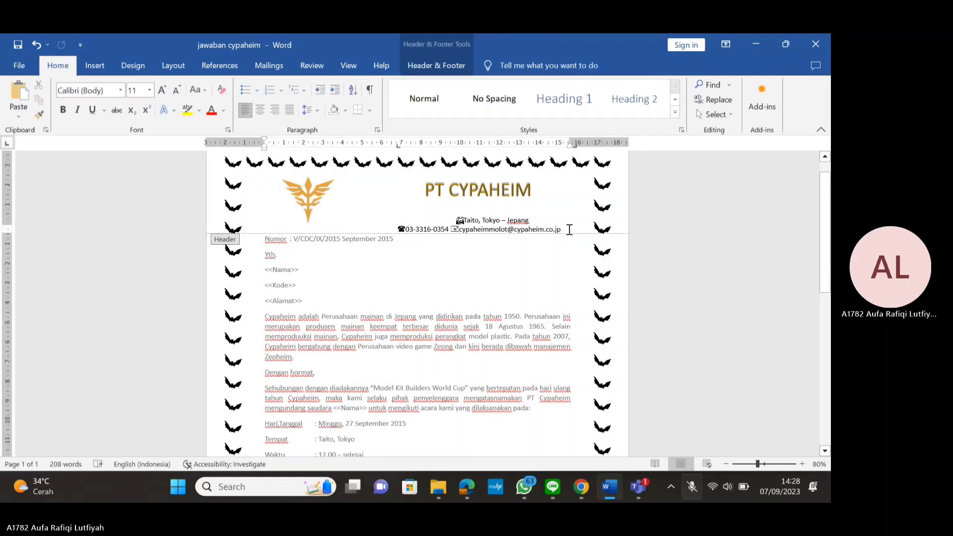
drag(569, 230, 262, 230)
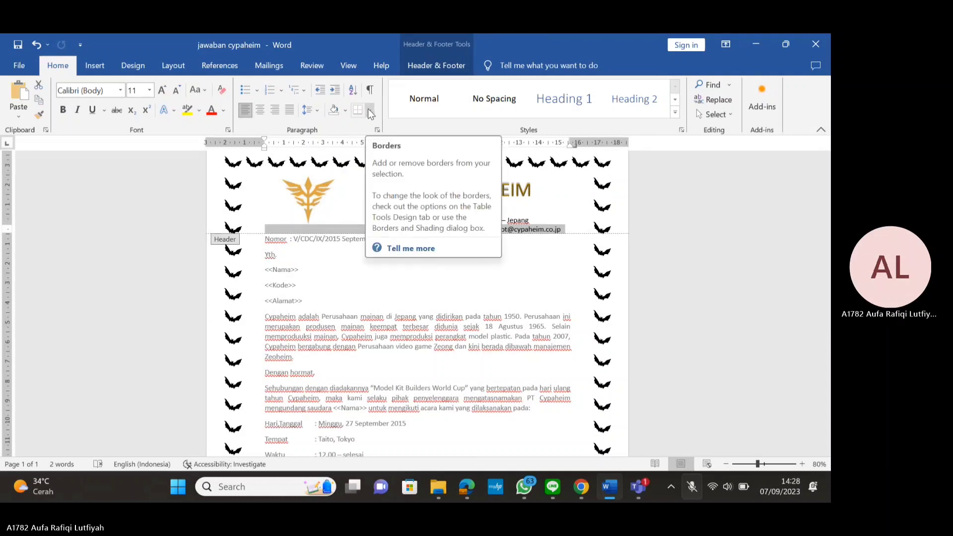
click(369, 110)
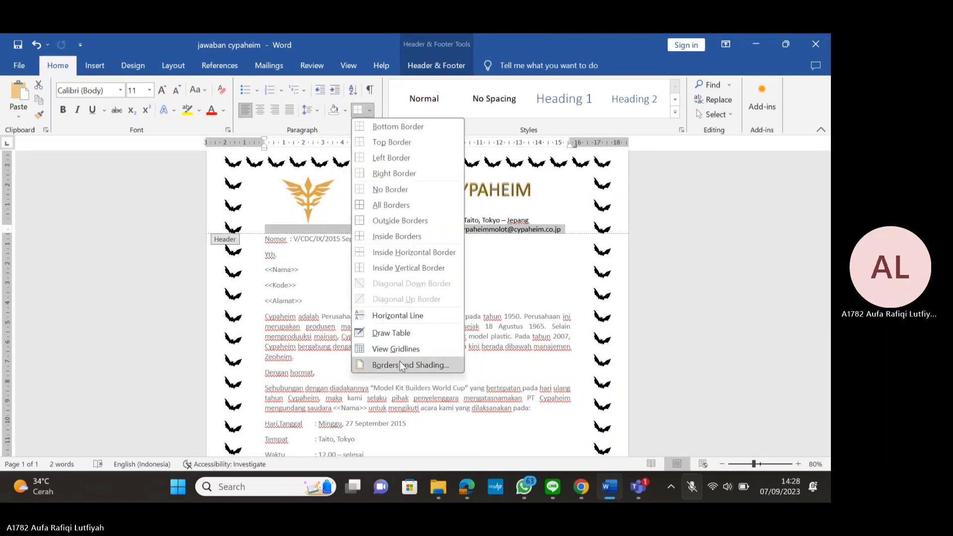
In Borders and Shading, choose a thick 3 pt solid line style as a box border
click(401, 364)
click(404, 245)
click(405, 244)
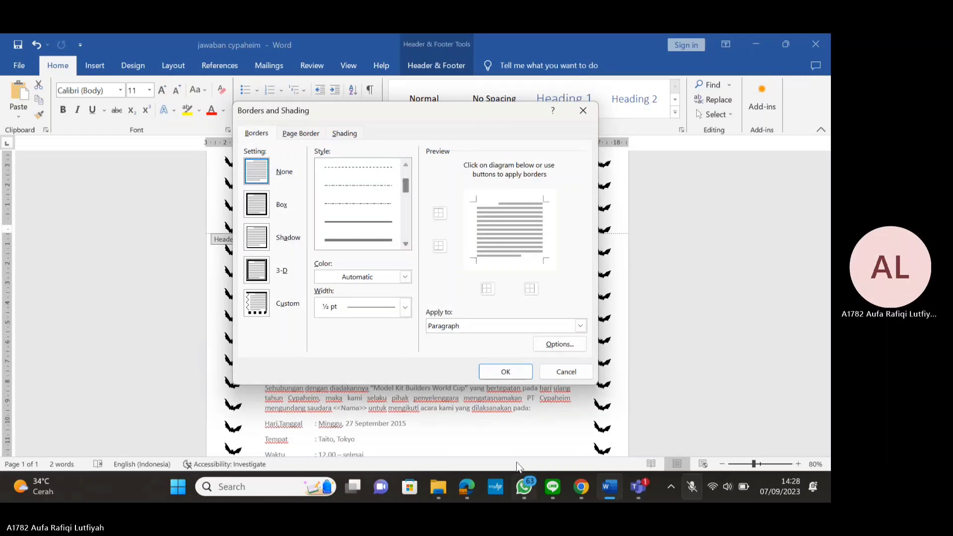
click(466, 489)
click(374, 269)
click(406, 244)
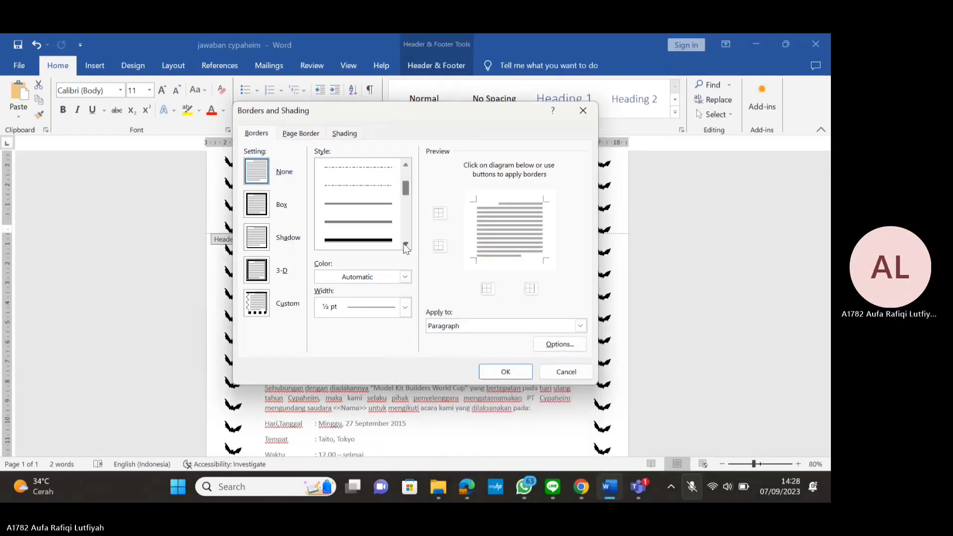
click(406, 244)
click(383, 221)
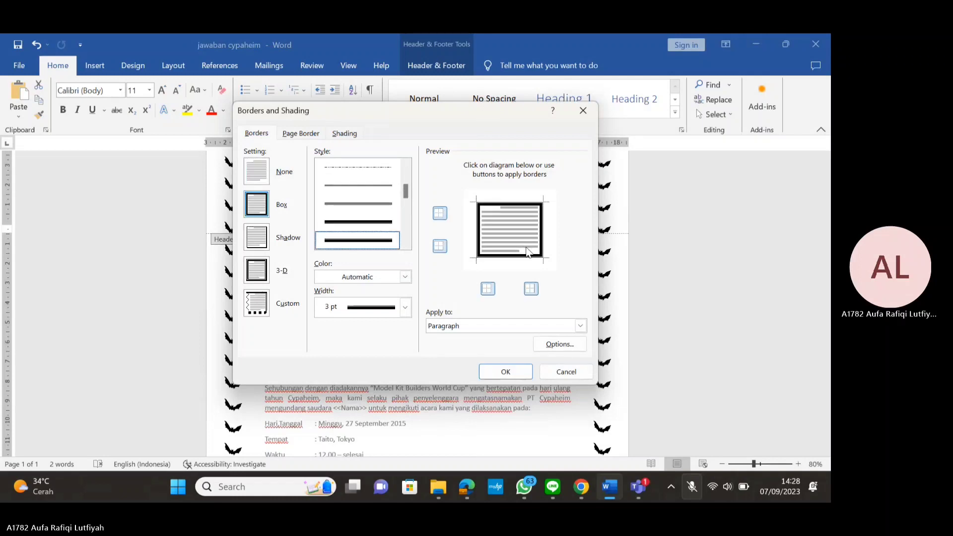
Keep only the bottom border in the preview and apply it to the address lines
click(479, 237)
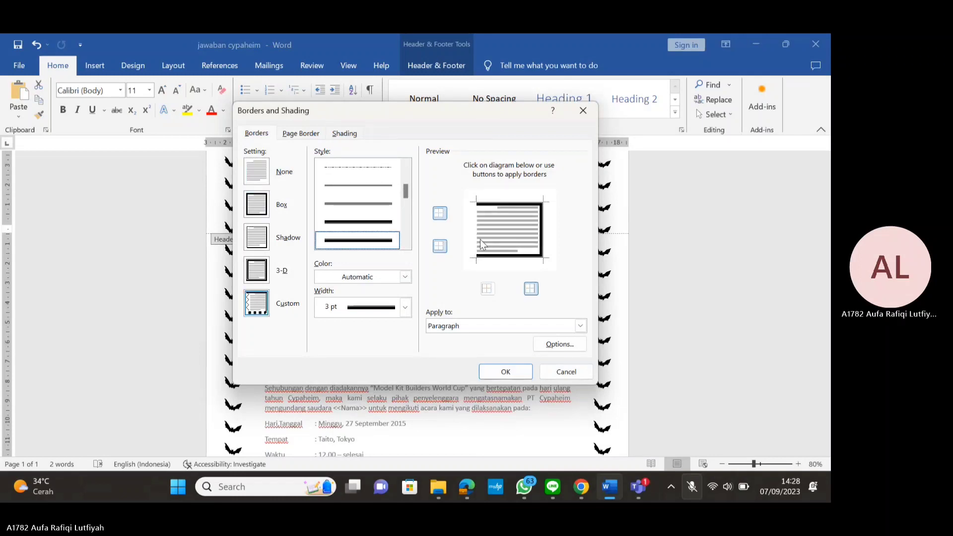
click(490, 289)
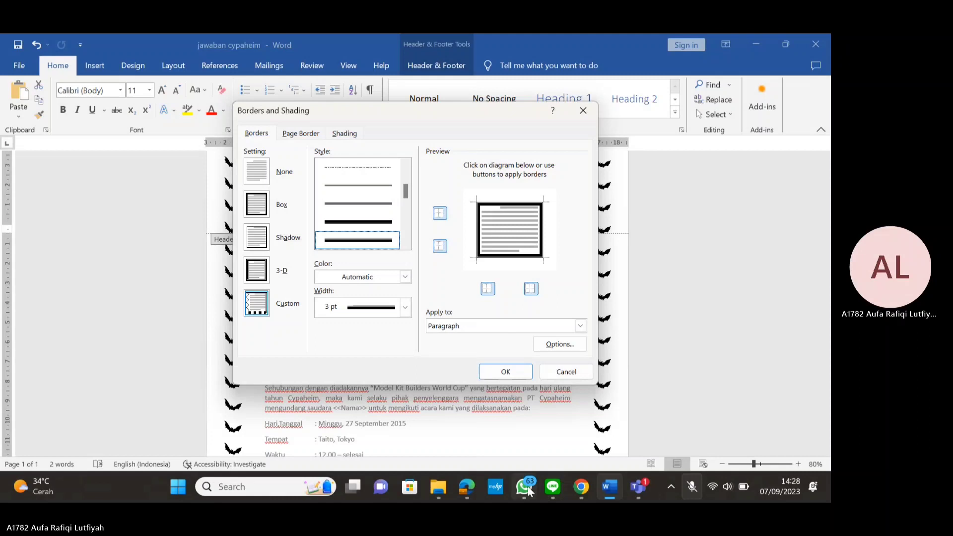
click(468, 487)
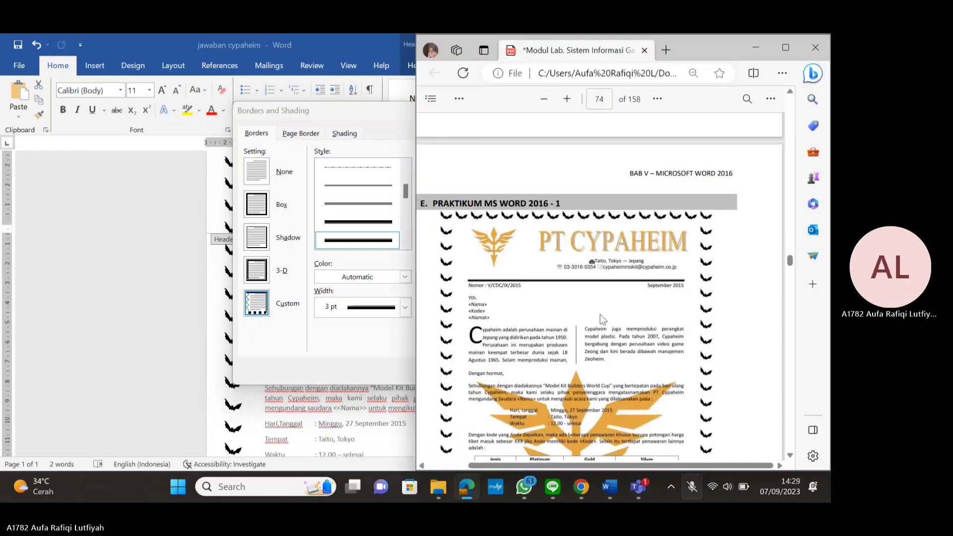
click(467, 488)
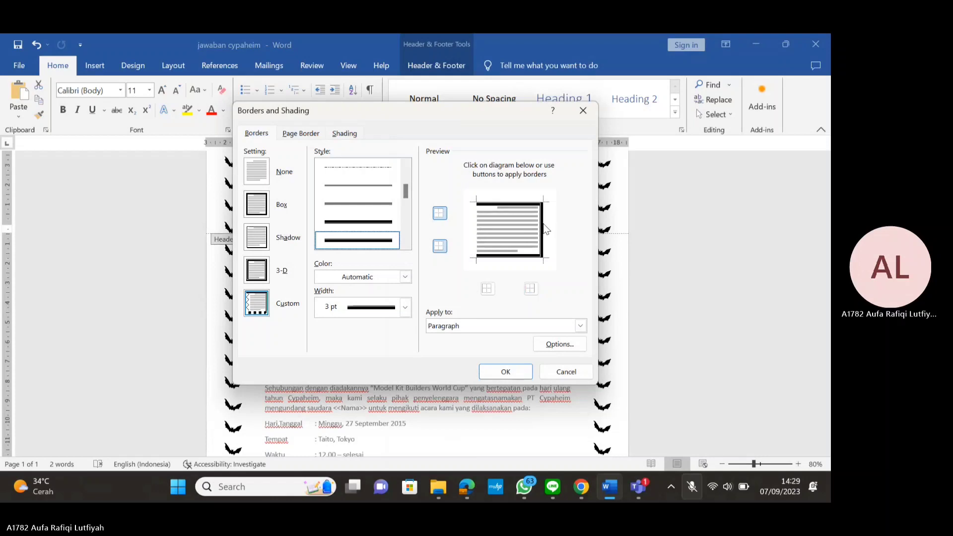
click(543, 229)
click(524, 205)
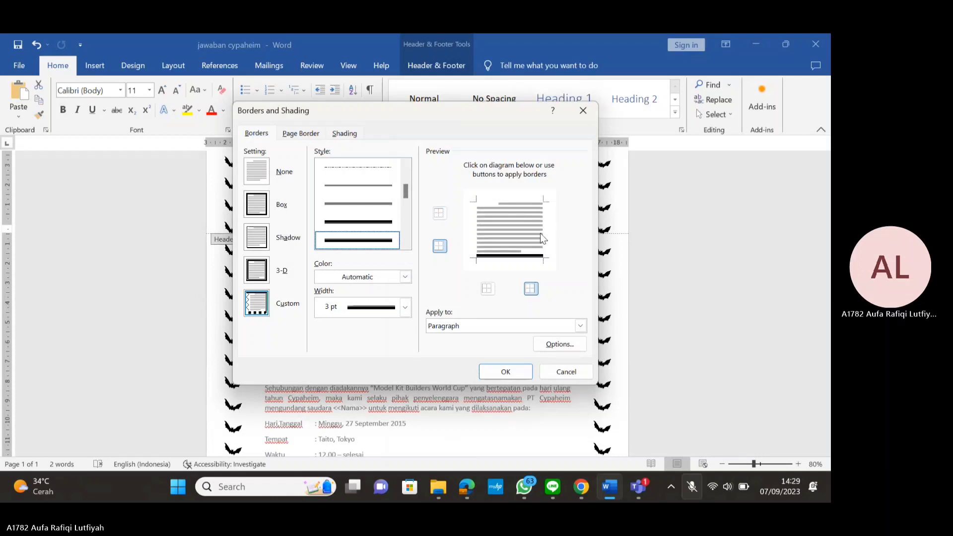
click(509, 380)
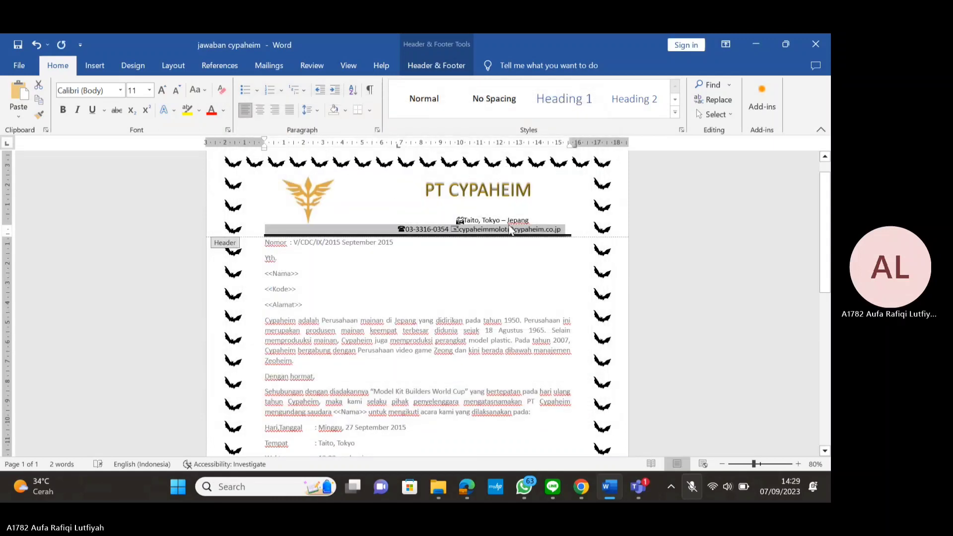
Open the footer and add an empty line above the bat border
scroll(530, 239, down, 3)
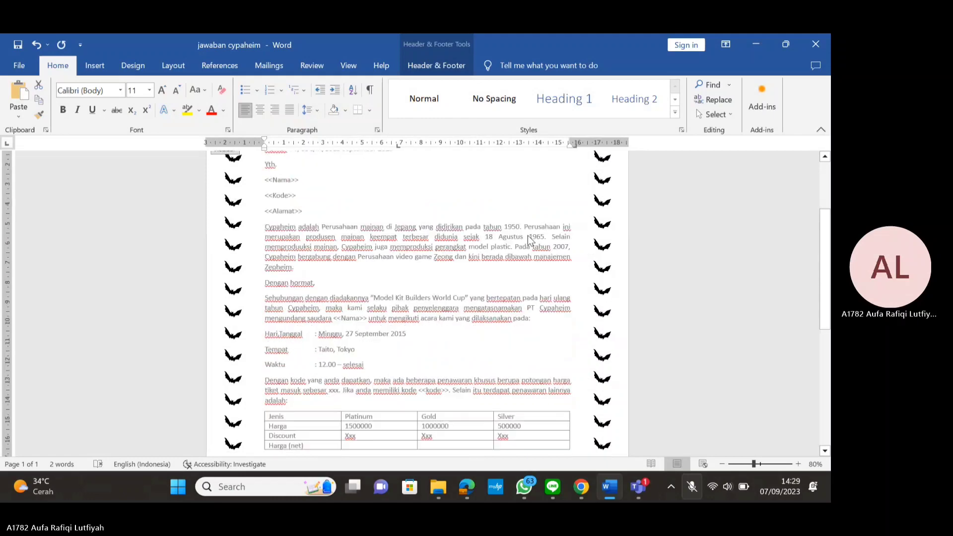
scroll(529, 237, down, 9)
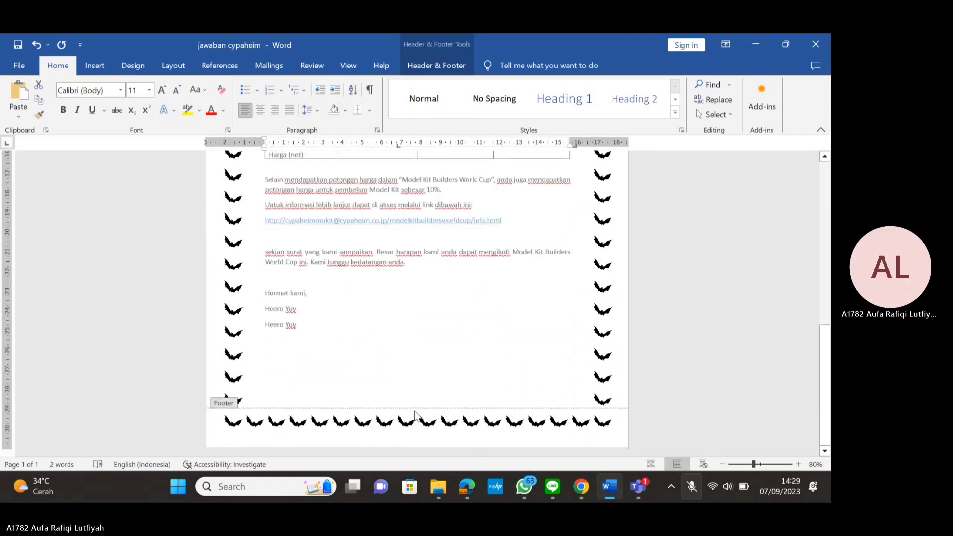
click(418, 416)
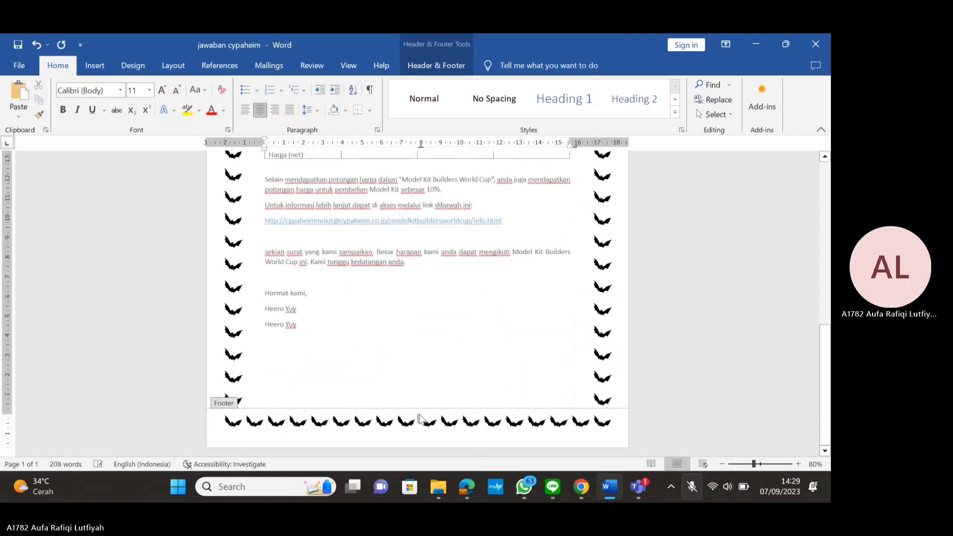
key(ctrl+z)
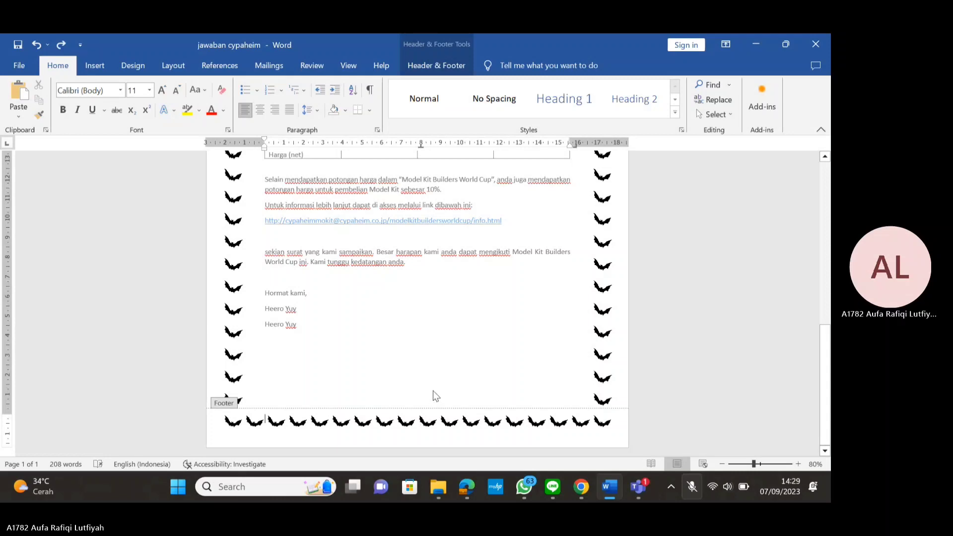
key(Return)
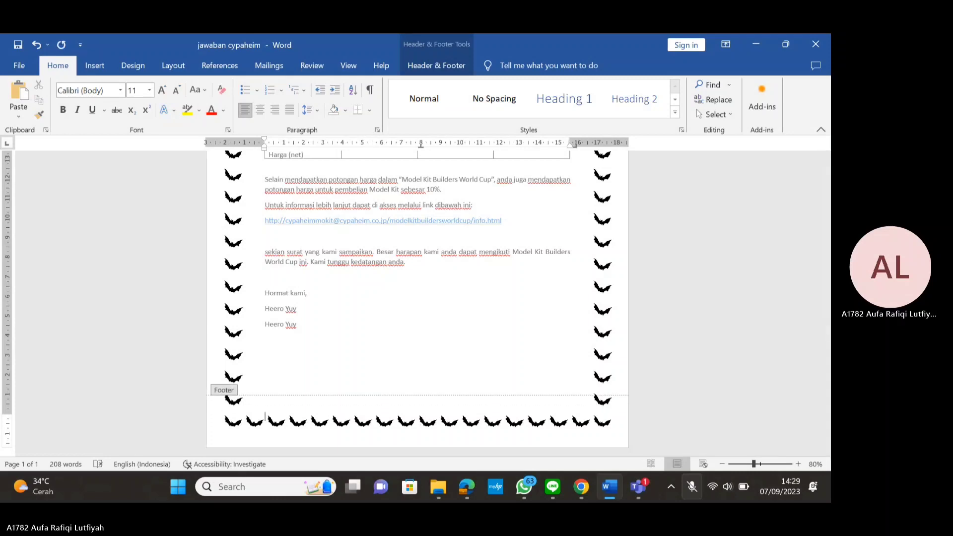
key(Up)
Type "Model Kit Builder's World Cup 2015" on the empty footer line, comparing with the PDF
key(super+Left)
mouse_move(466, 489)
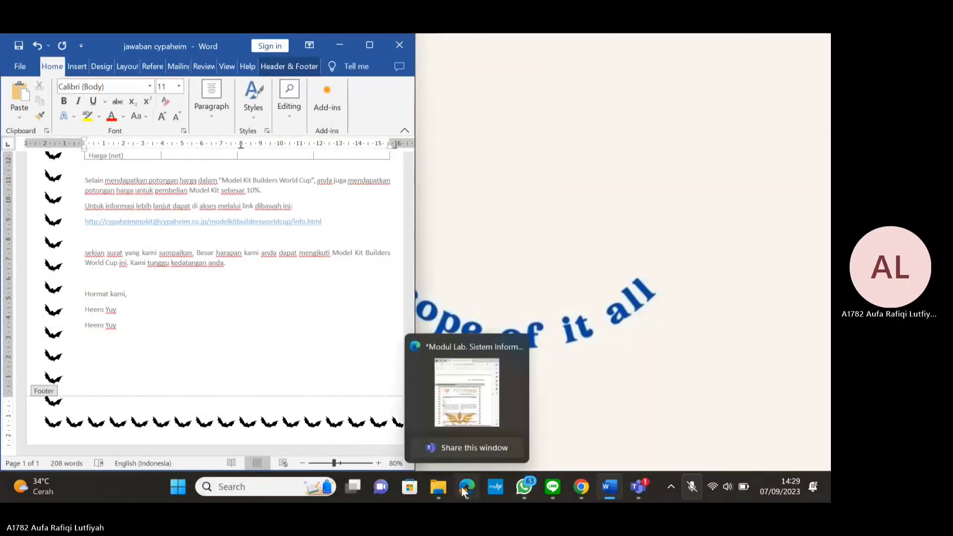
click(447, 402)
scroll(443, 403, down, 5)
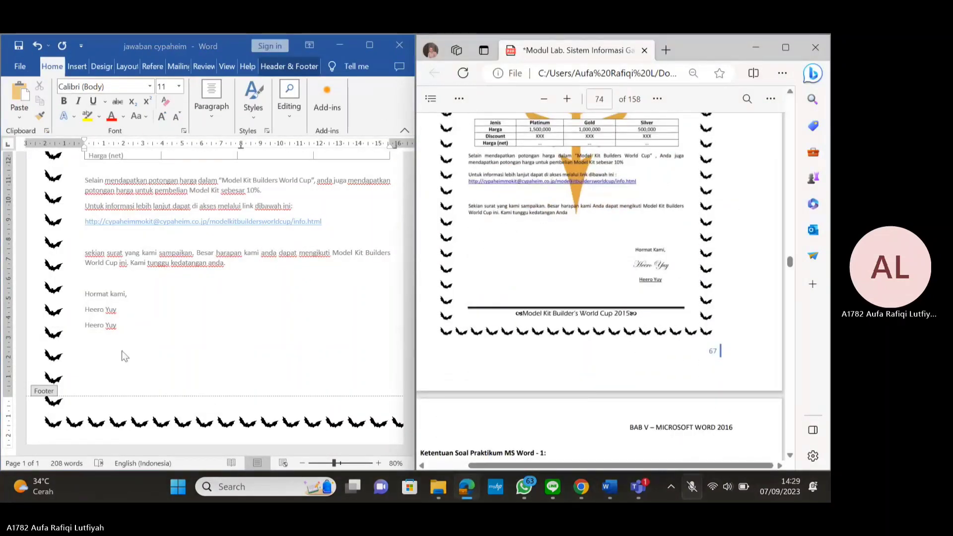
click(163, 403)
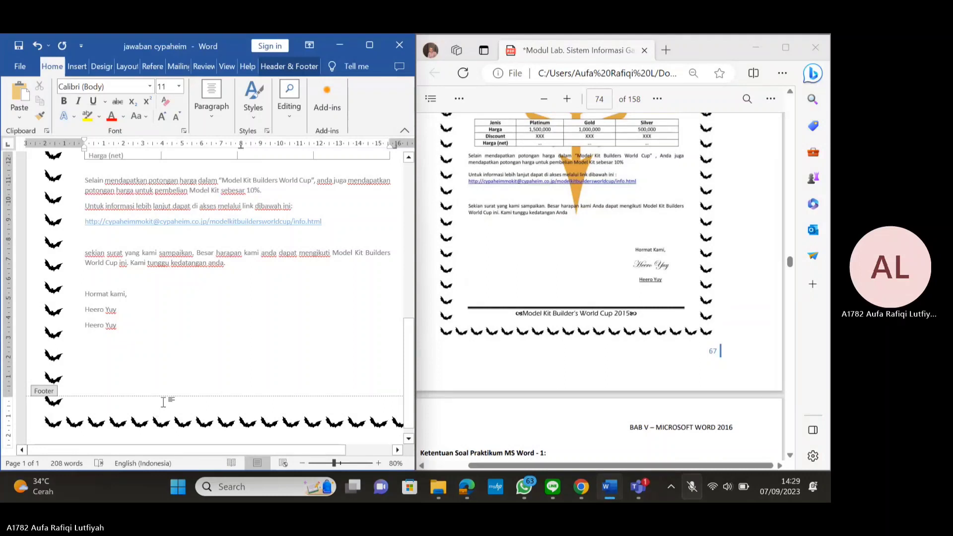
text(mODEL)
key(BackSpace)
key(BackSpace)
key(BackSpace)
key(BackSpace)
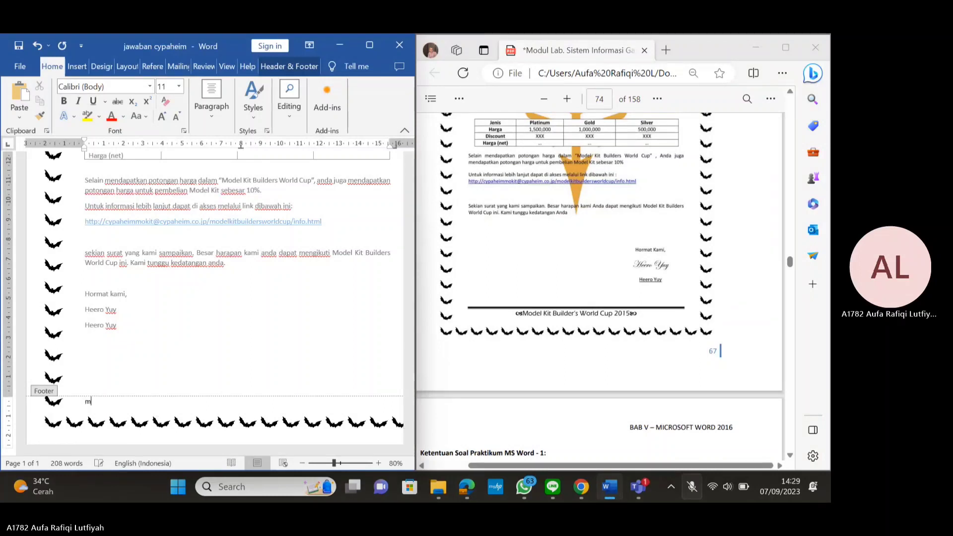
text(Mo)
text(del Kit Bu)
text(ilder)
text('s )
text(Wor)
text(ld Cup 2015)
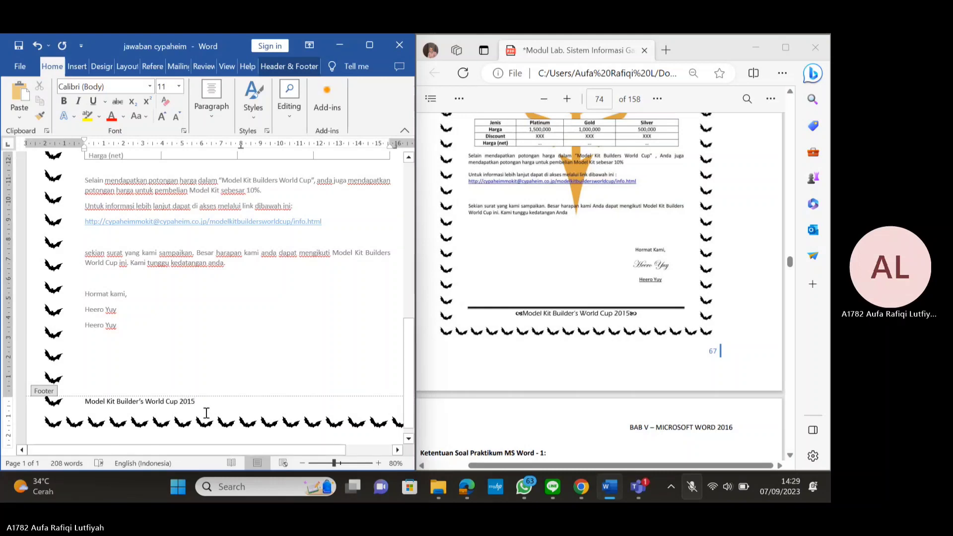
click(370, 45)
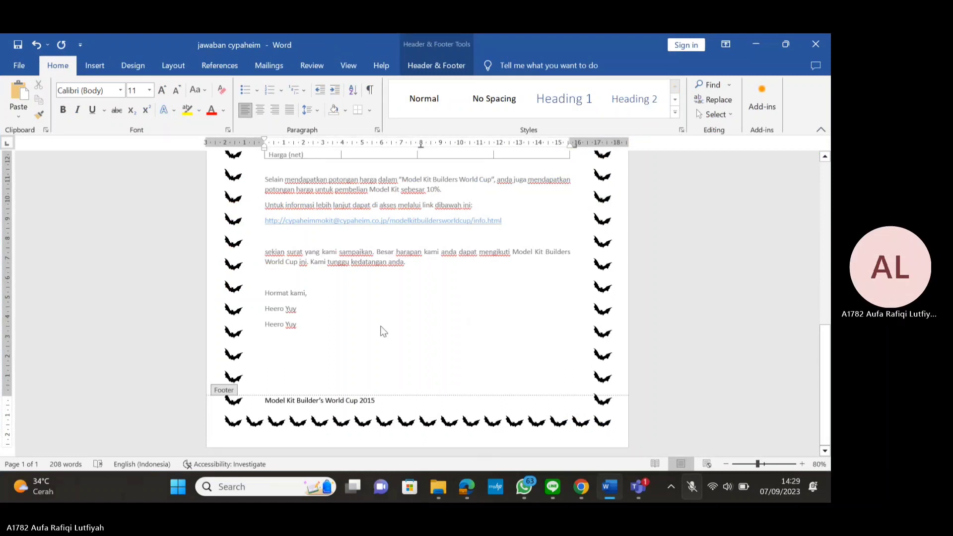
Insert the Wingdings symbol code 209 before the footer text
click(94, 63)
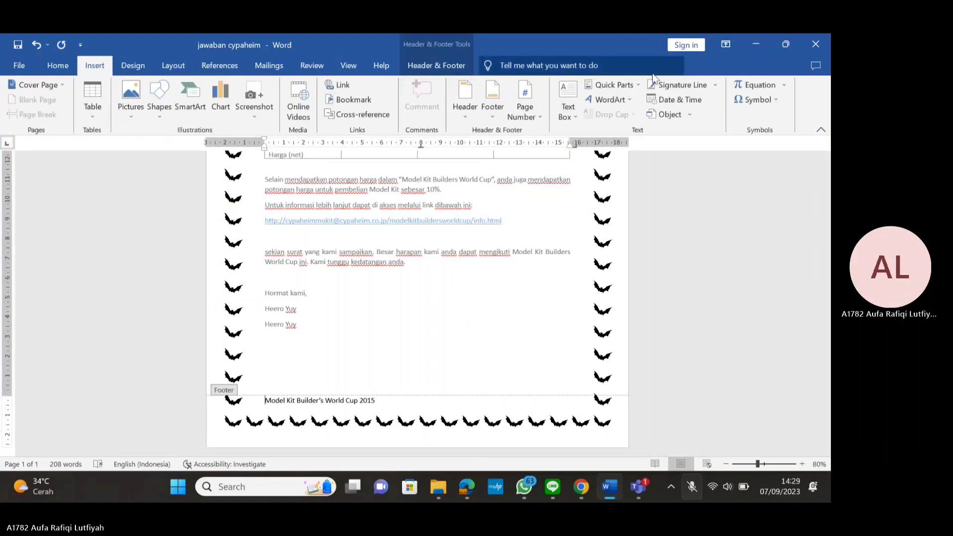
click(772, 100)
click(778, 193)
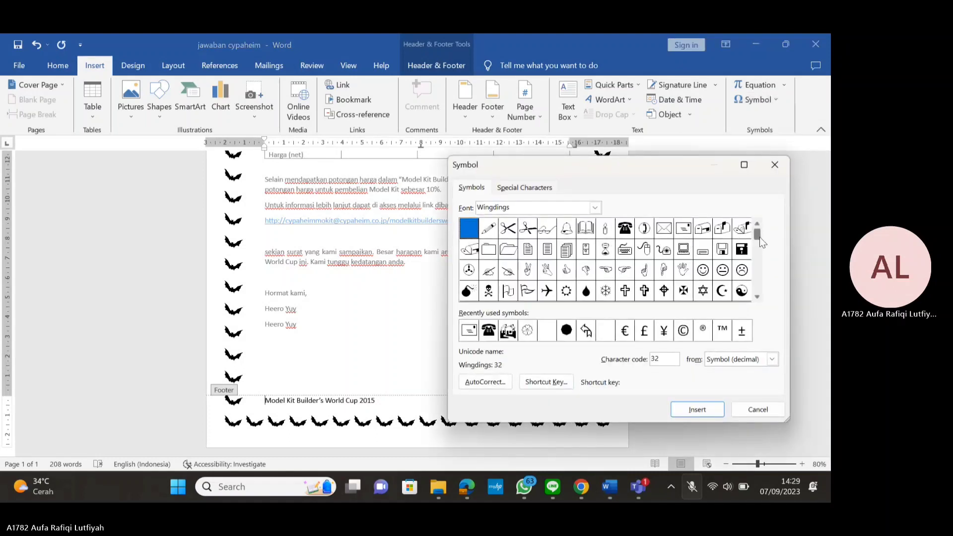
drag(759, 237, 761, 293)
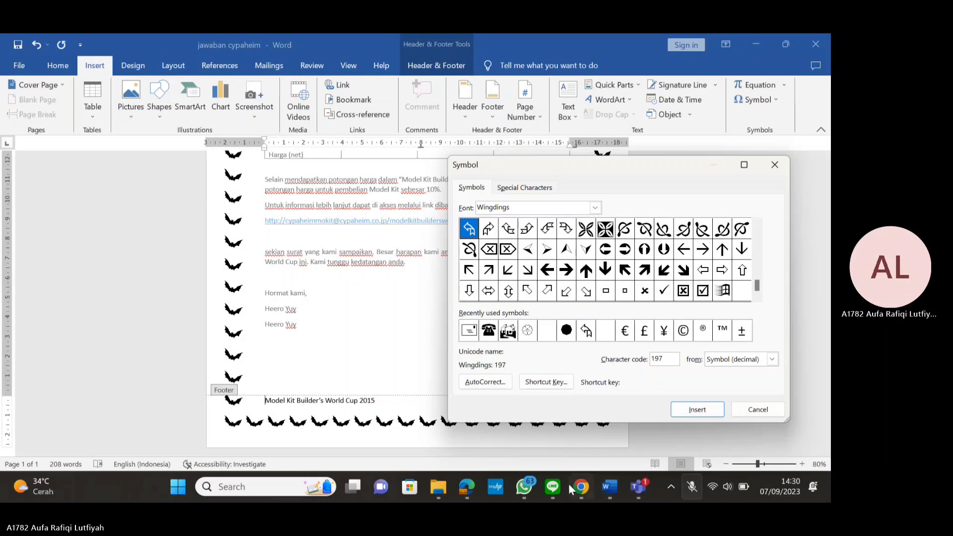
click(460, 487)
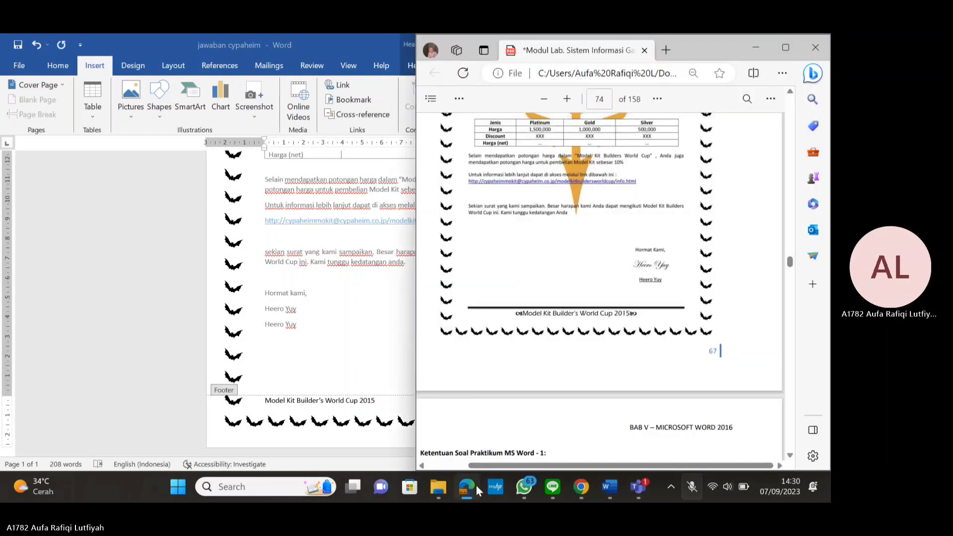
click(472, 488)
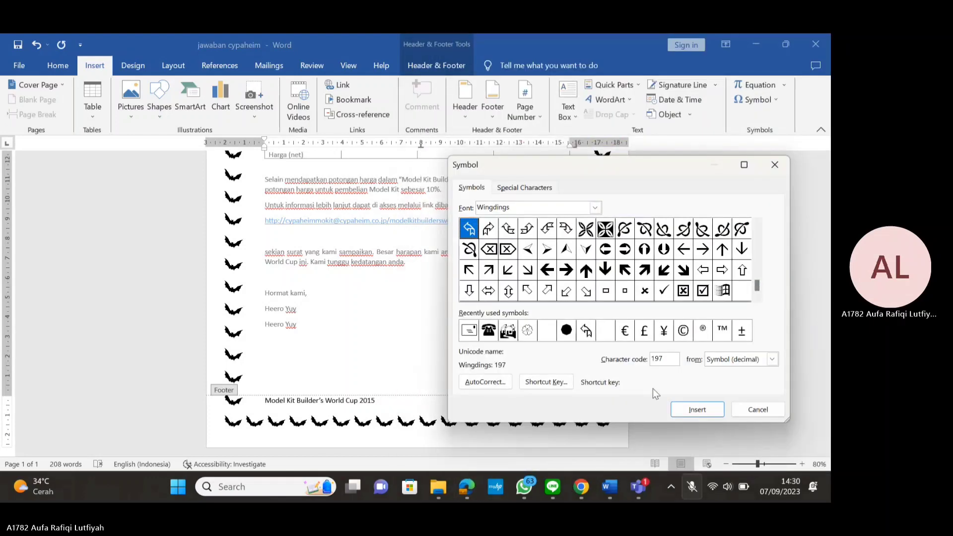
click(757, 223)
click(757, 223)
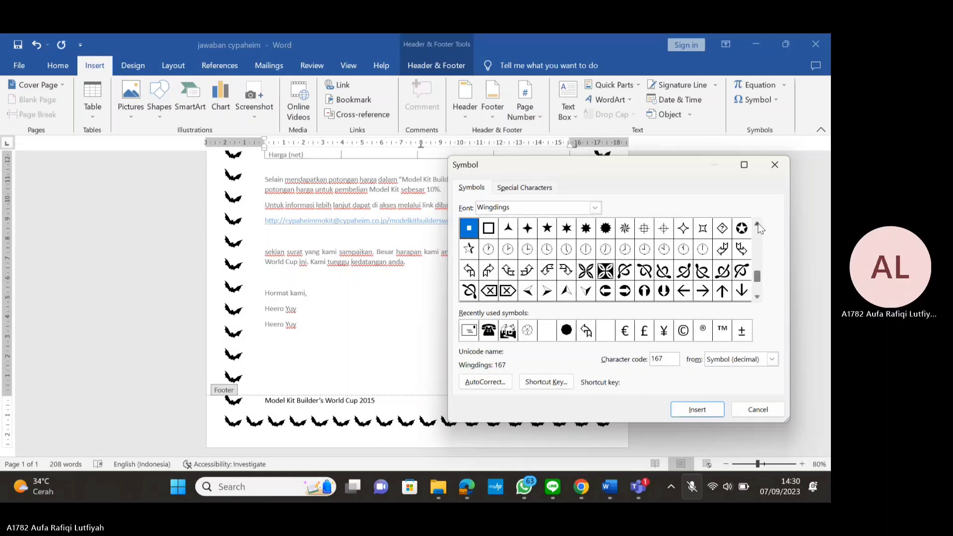
click(755, 295)
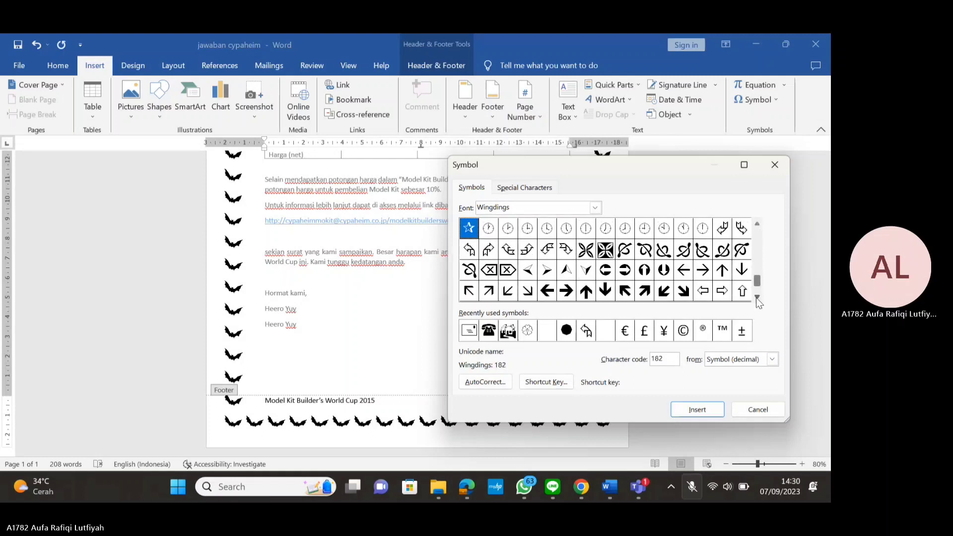
click(700, 254)
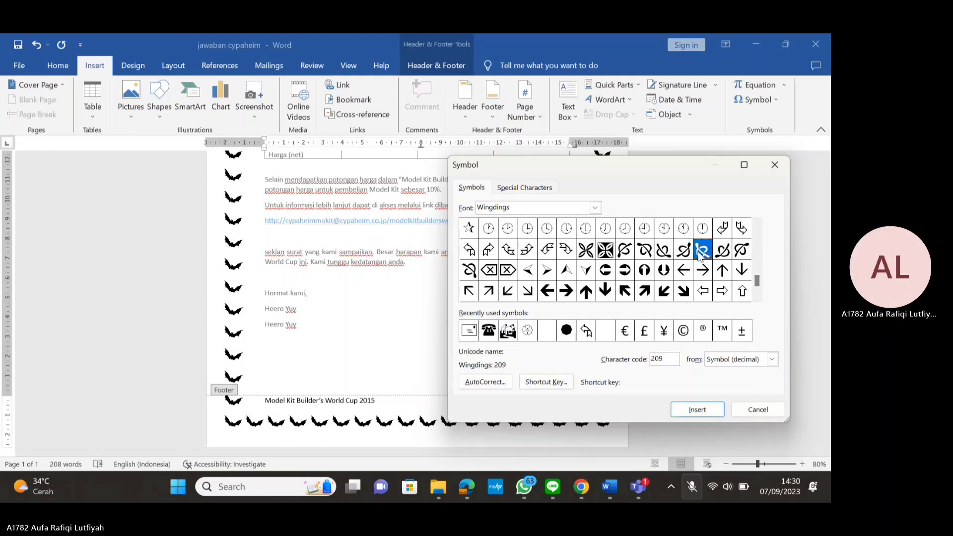
double_click(700, 254)
Add the mirrored Wingdings symbol code 208 after 2015 and select the footer line
click(383, 400)
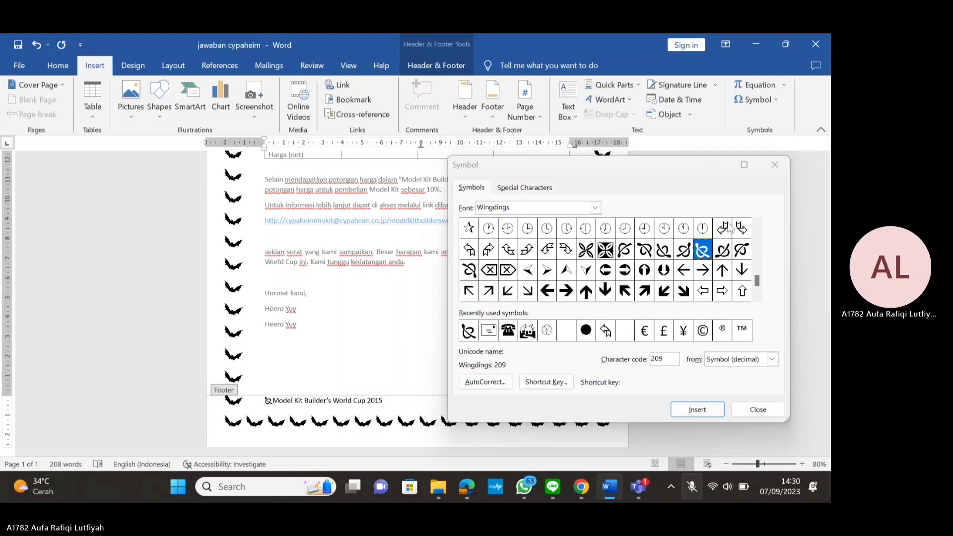
click(685, 251)
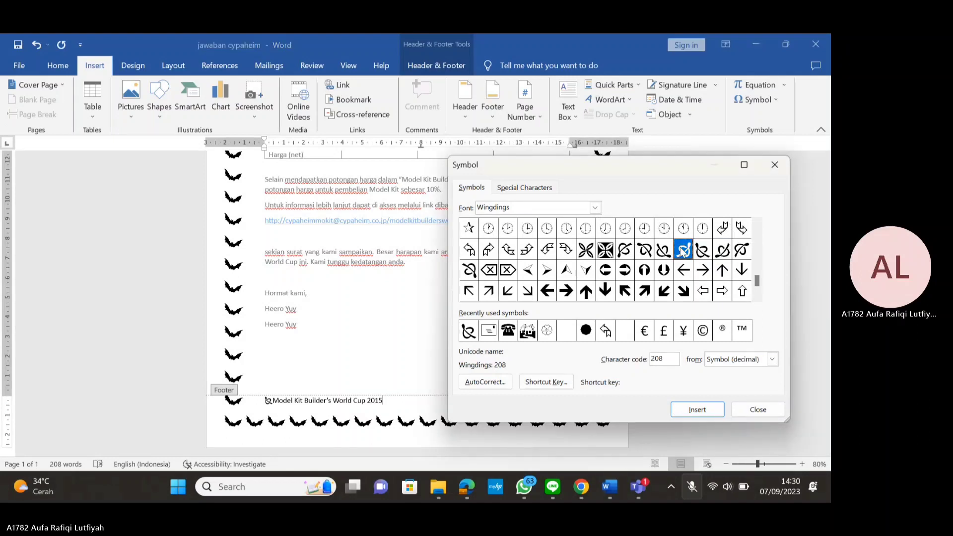
click(697, 409)
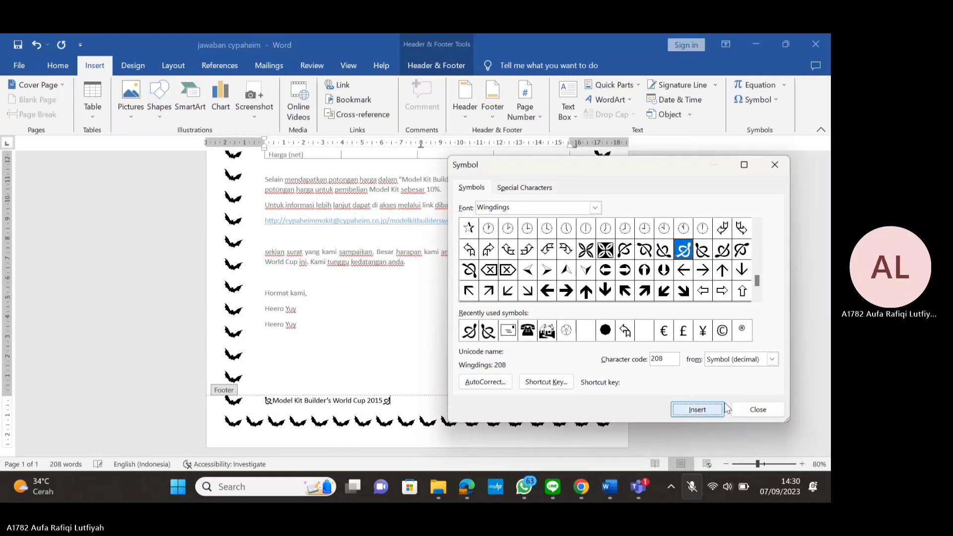
click(752, 410)
drag(399, 400, 264, 396)
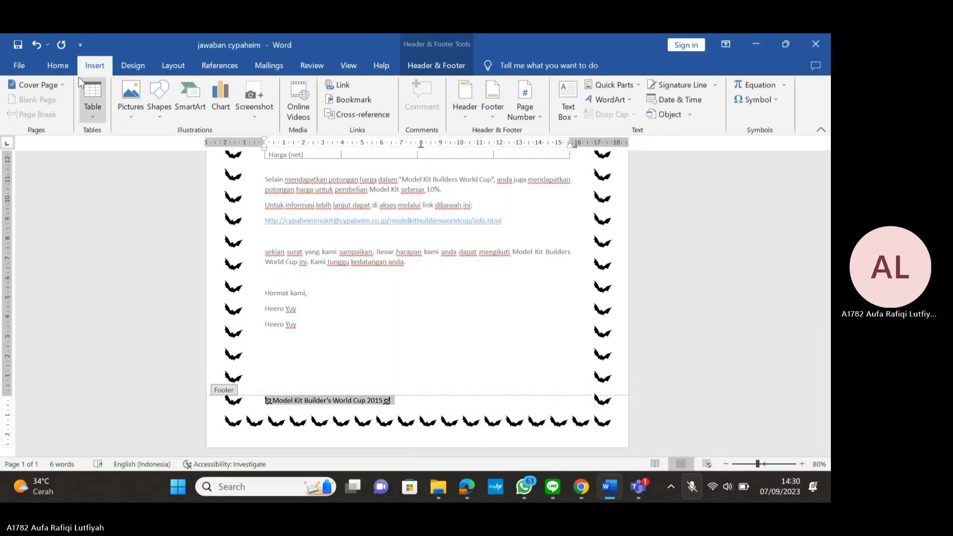
Centre the decorated footer line and leave footer editing
click(57, 66)
click(265, 111)
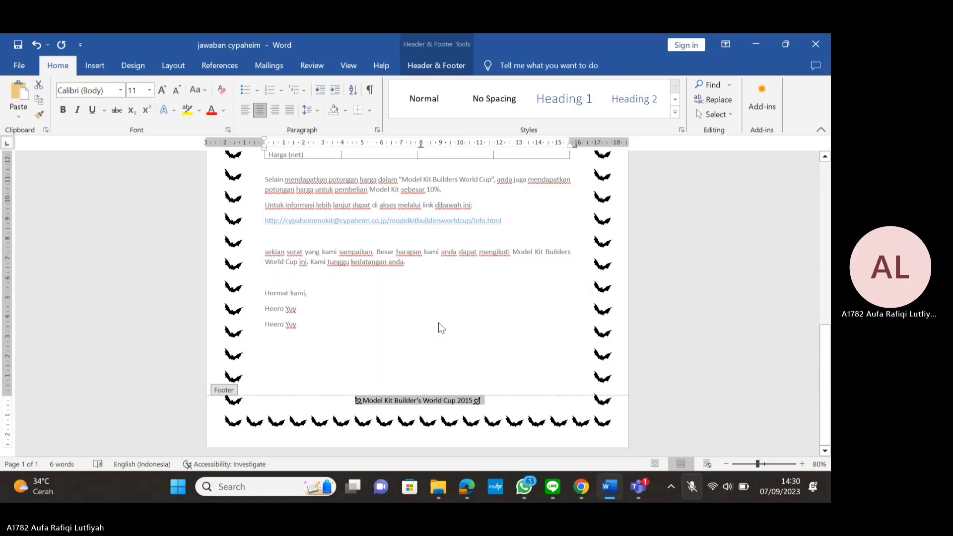
scroll(442, 322, up, 10)
scroll(453, 323, down, 3)
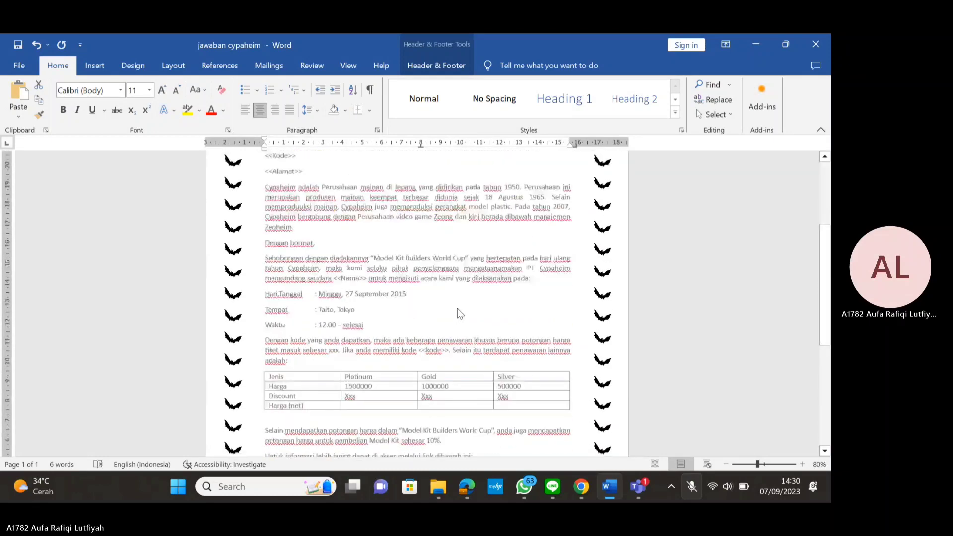
scroll(457, 308, down, 5)
double_click(435, 284)
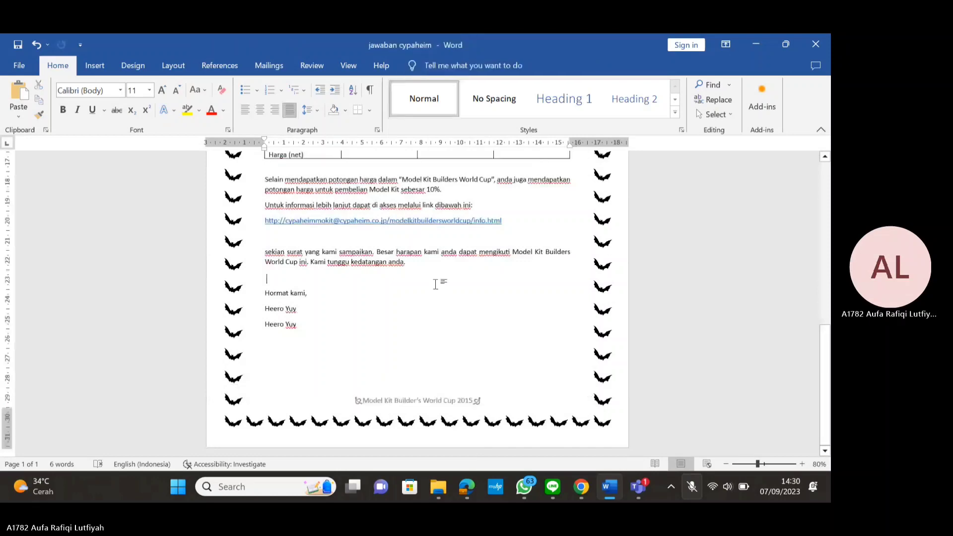
Snap the letter to the left half with the Edge PDF reference on the right
scroll(464, 239, up, 5)
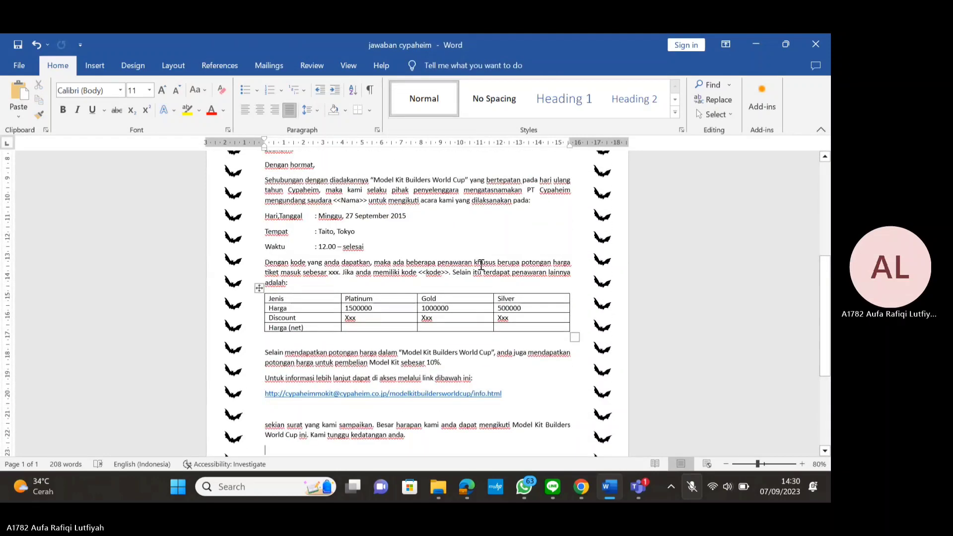
key(super+Left)
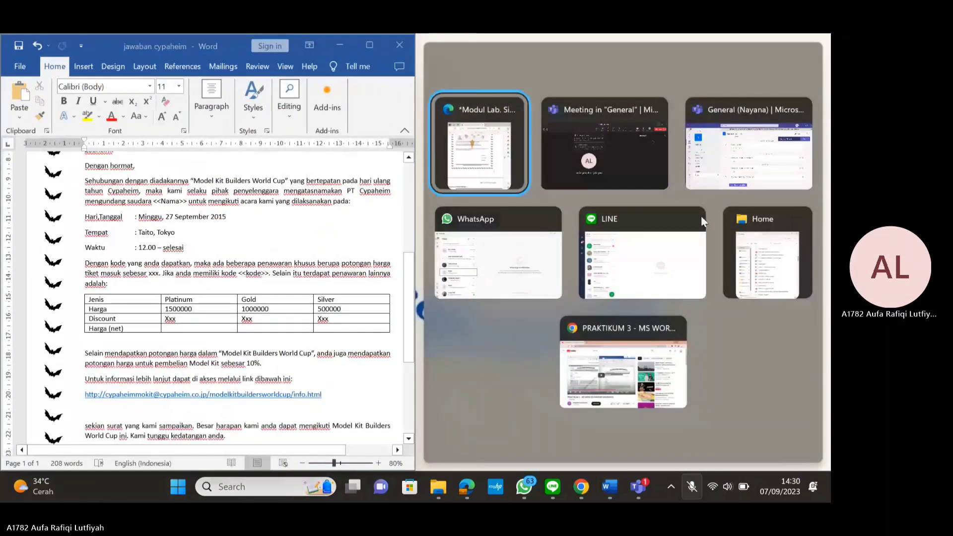
key(Return)
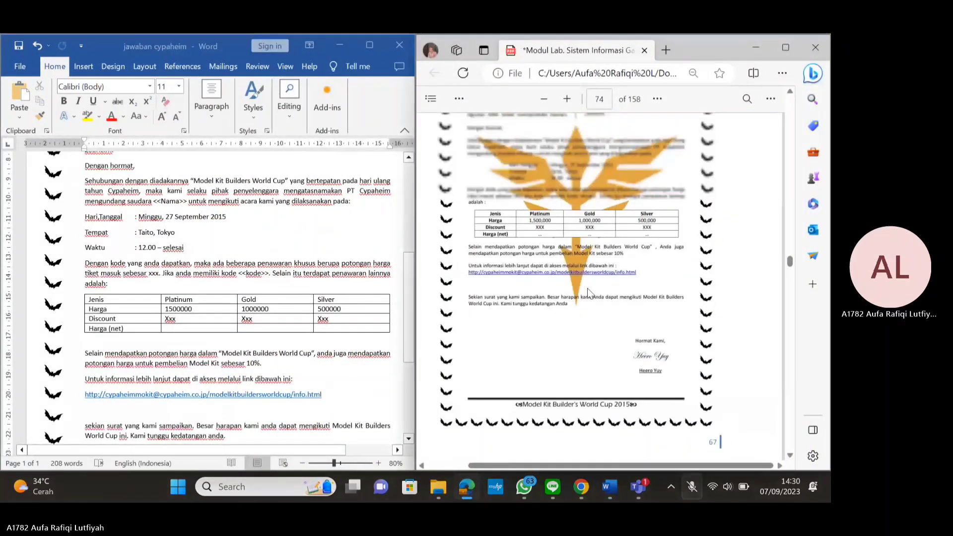
scroll(585, 279, up, 2)
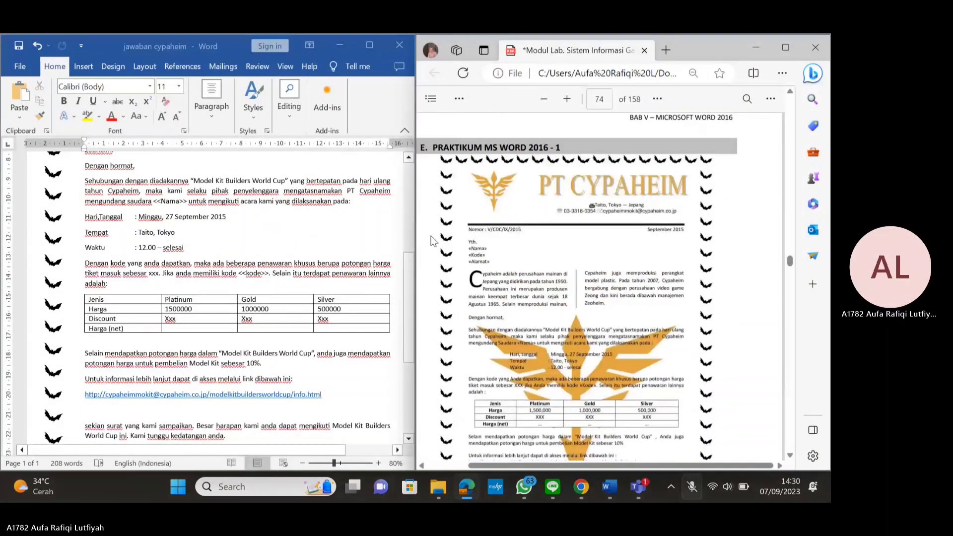
scroll(135, 202, up, 5)
click(159, 234)
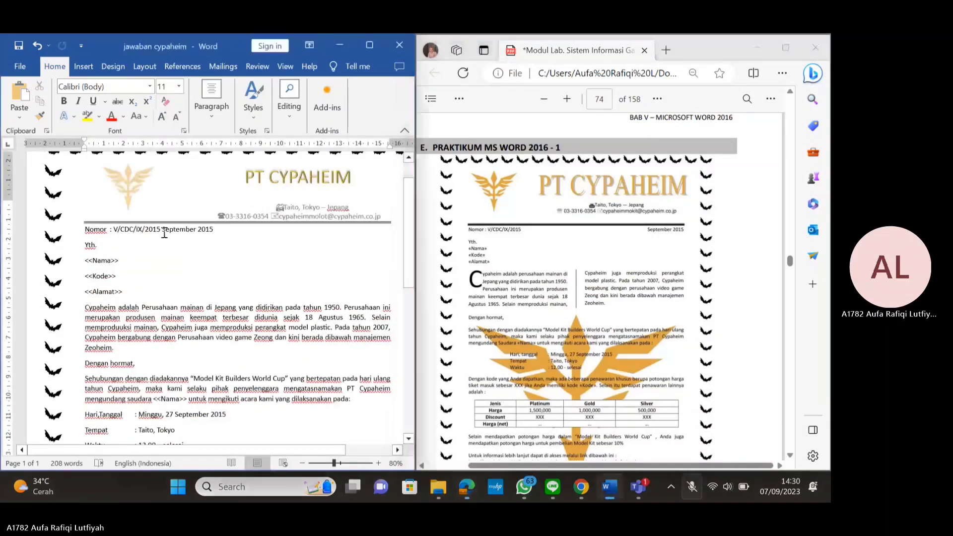
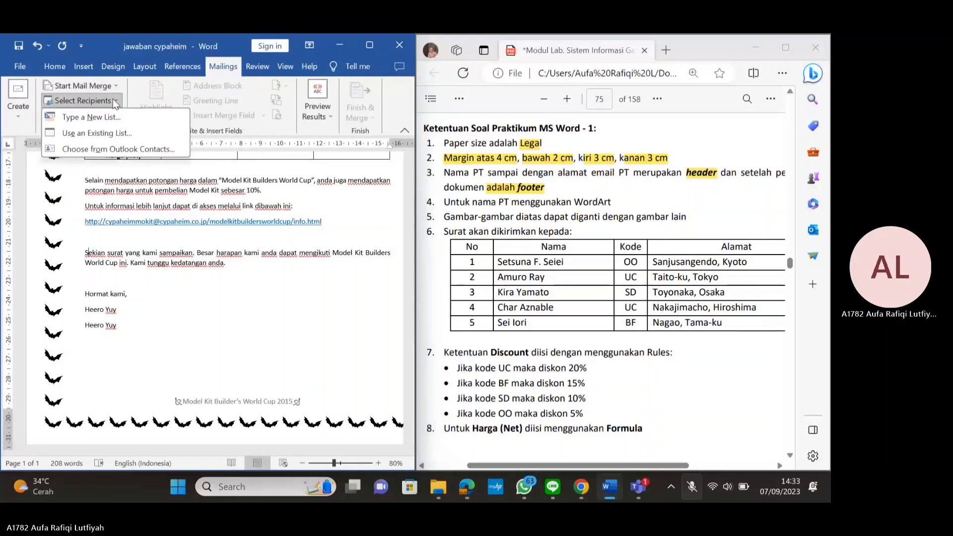
Start a new typed recipient list and delete all 13 default fields, Title through E-mail Address
click(111, 118)
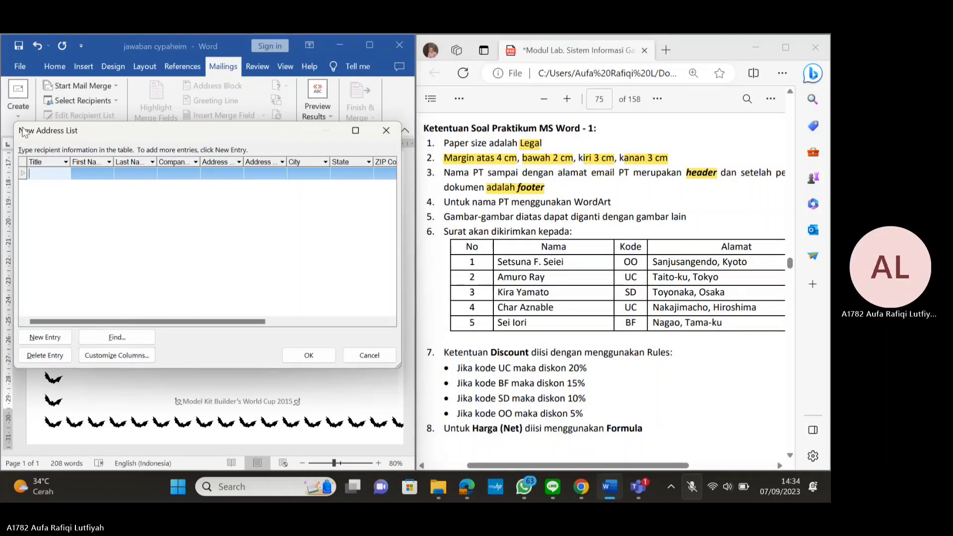
click(126, 357)
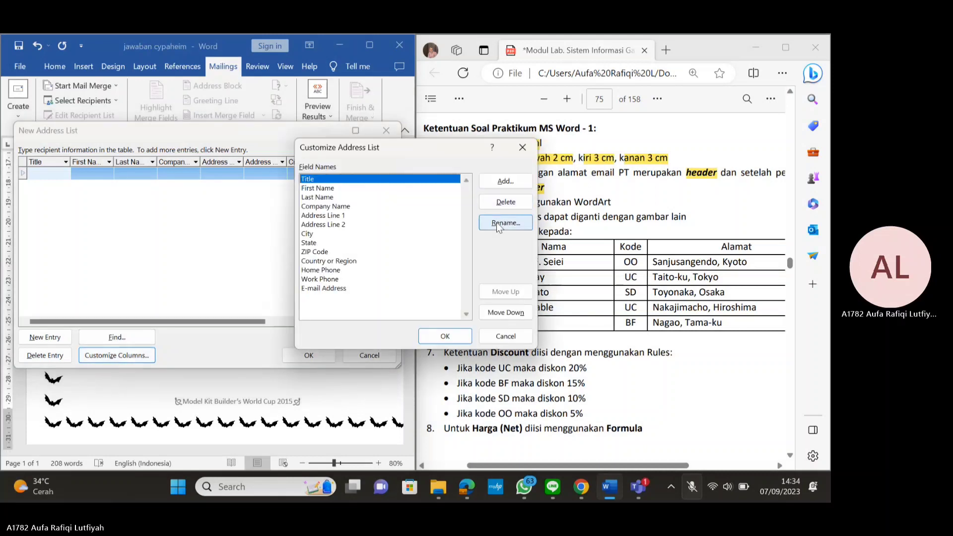
click(506, 202)
click(395, 295)
click(506, 202)
click(397, 295)
click(505, 202)
click(395, 293)
click(505, 202)
click(396, 295)
click(505, 202)
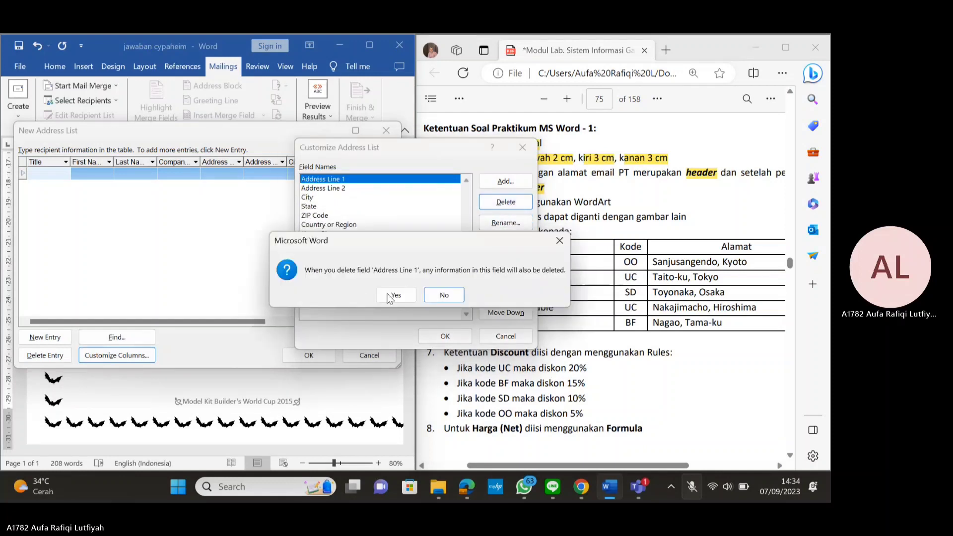
click(396, 295)
click(506, 202)
click(396, 295)
click(506, 202)
click(395, 295)
click(506, 202)
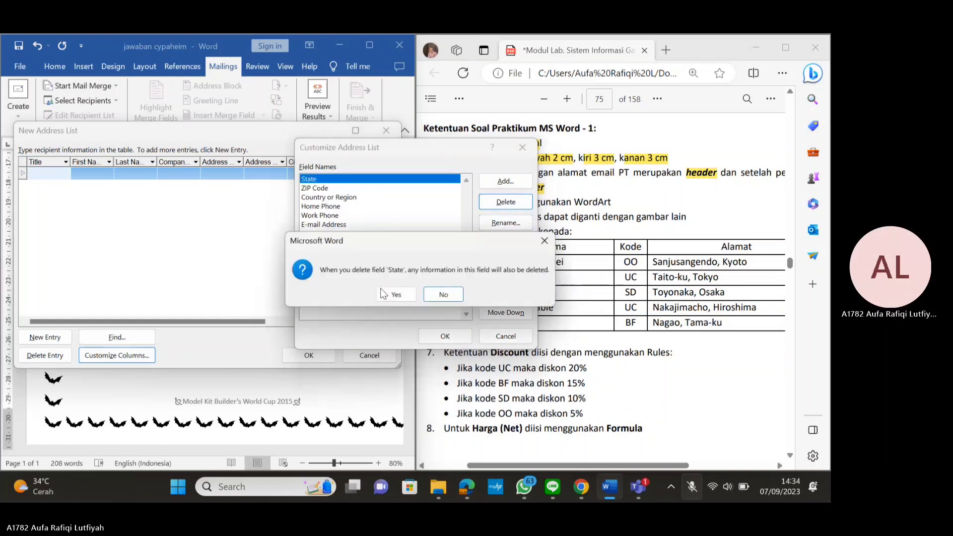
click(392, 294)
click(506, 202)
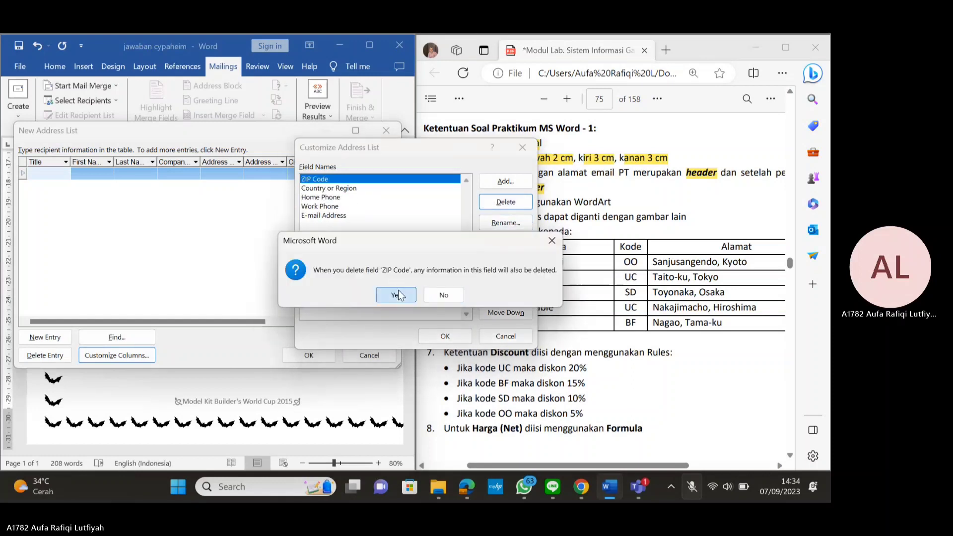
click(396, 295)
click(506, 202)
click(395, 295)
click(501, 201)
click(395, 295)
click(506, 202)
click(396, 295)
click(505, 202)
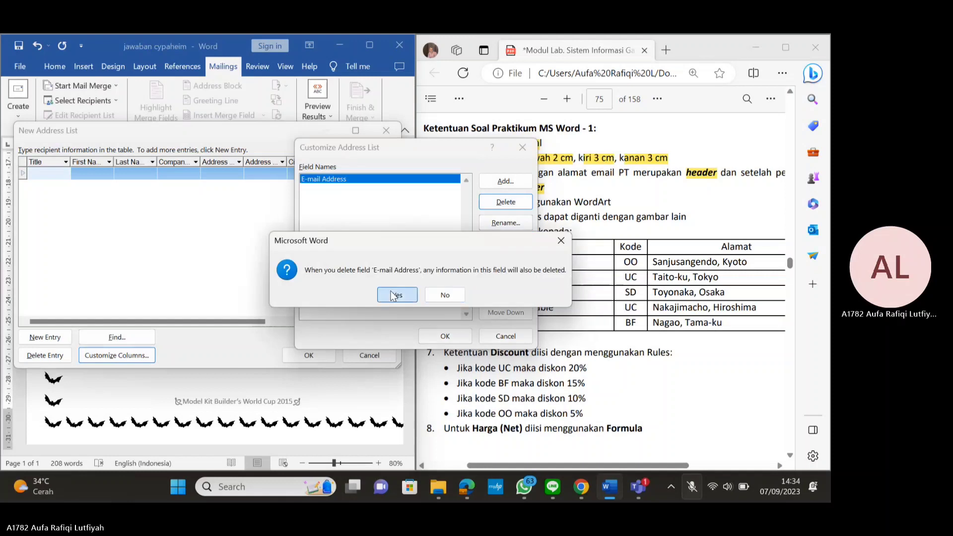
click(396, 294)
Add the custom fields No, Nama, Kode and Alamat to the recipient list
drag(427, 154, 275, 139)
click(341, 167)
text(No)
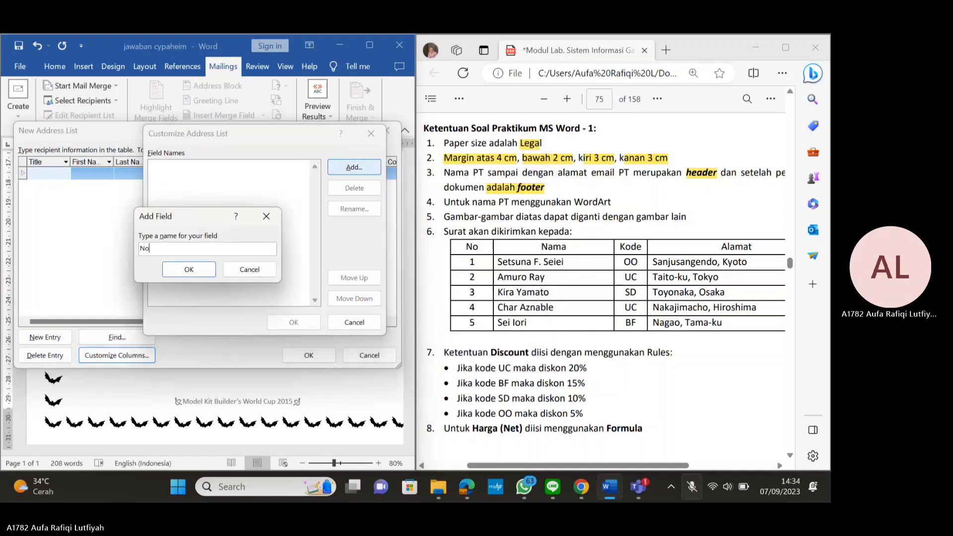
click(188, 269)
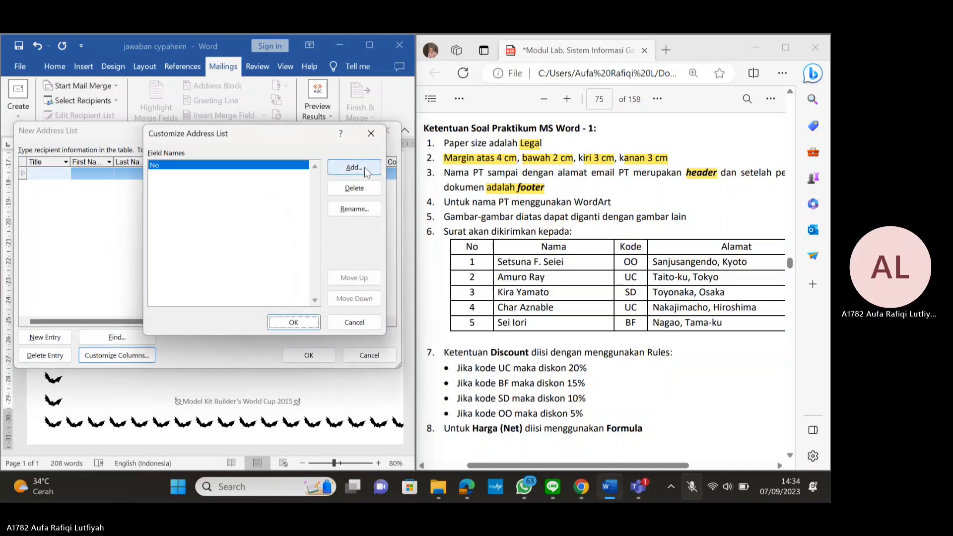
click(353, 167)
text(Nama)
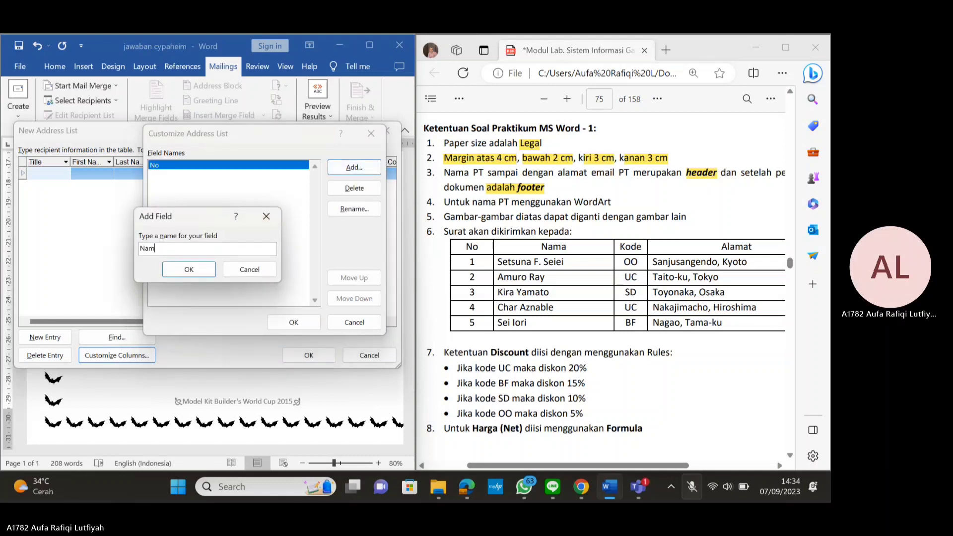
key(Return)
click(353, 167)
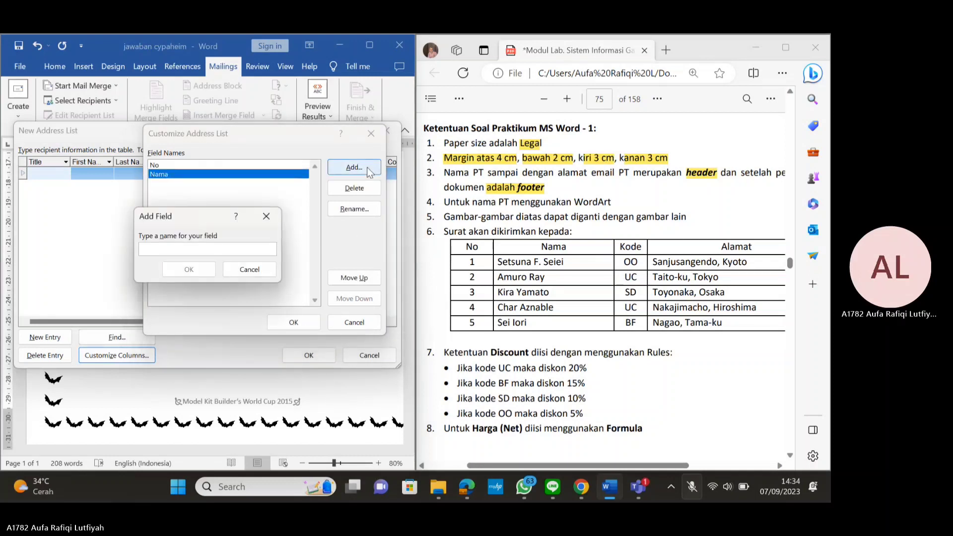
text(Kode)
key(Return)
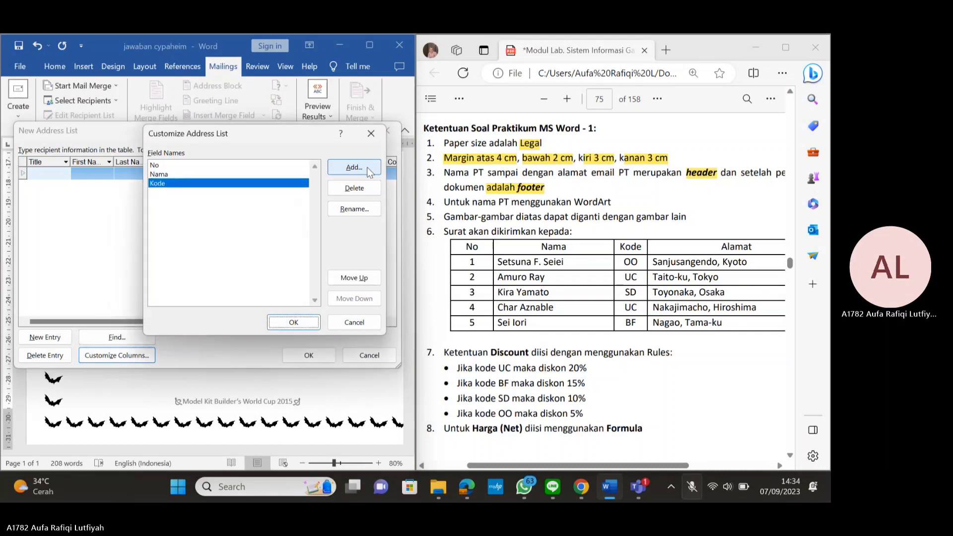
click(369, 172)
text(Alamat)
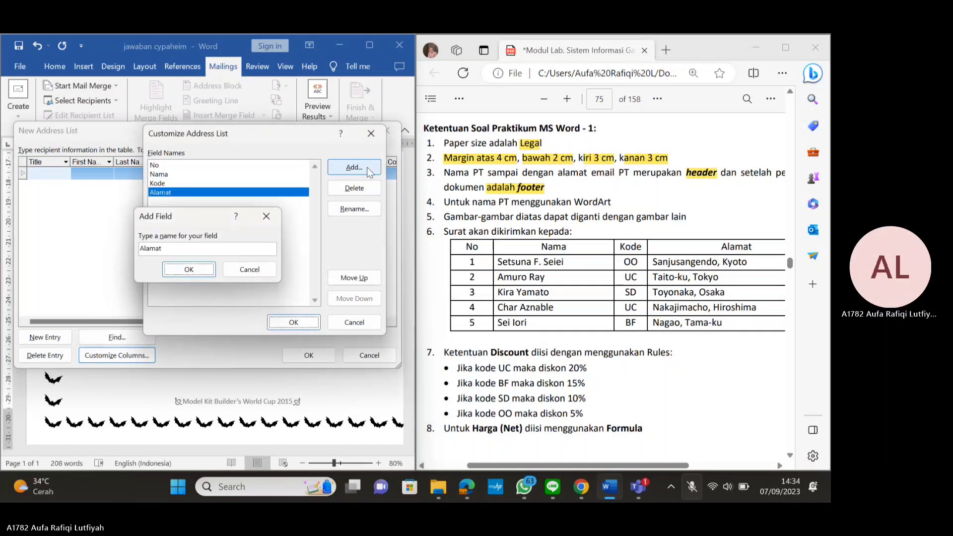
key(Return)
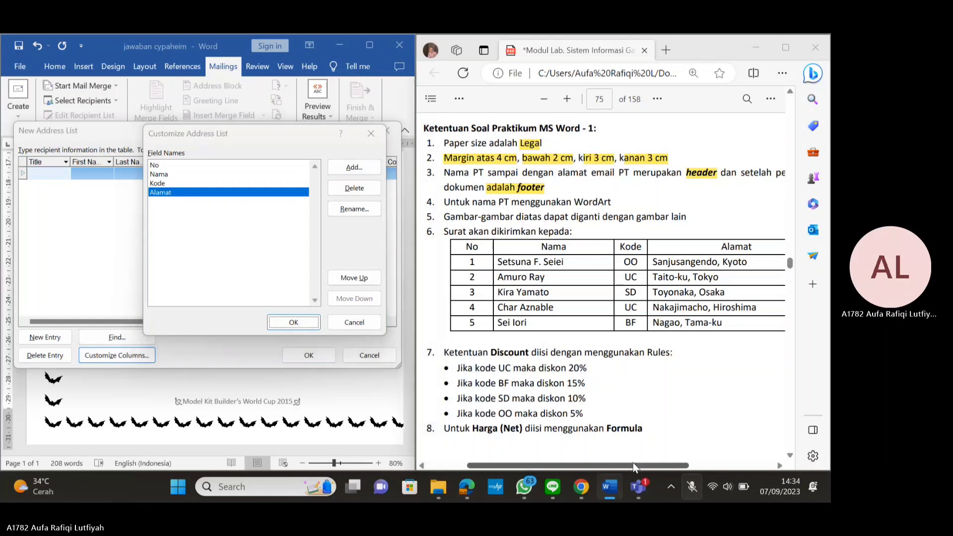
drag(632, 465, 659, 462)
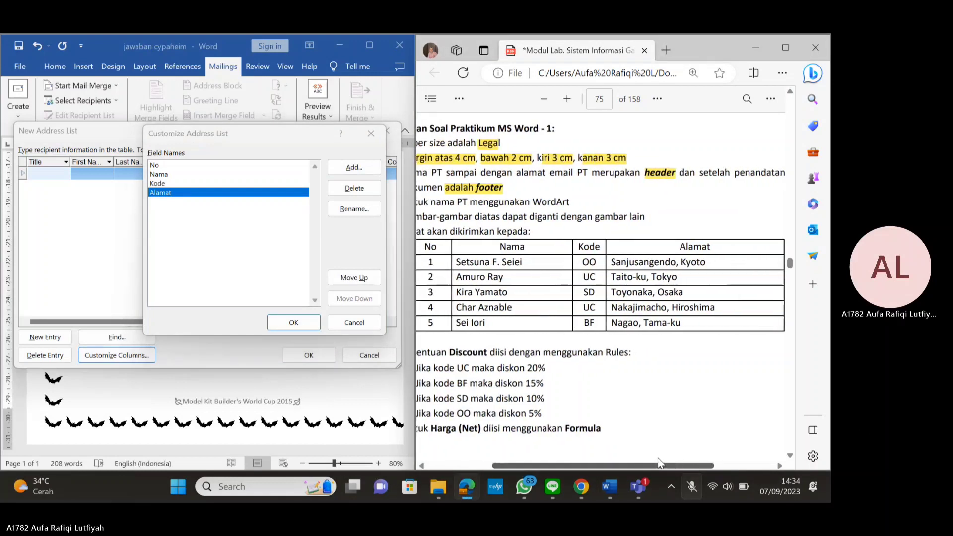
Apply the custom columns and enter recipient 1's name, code OO and address
click(294, 323)
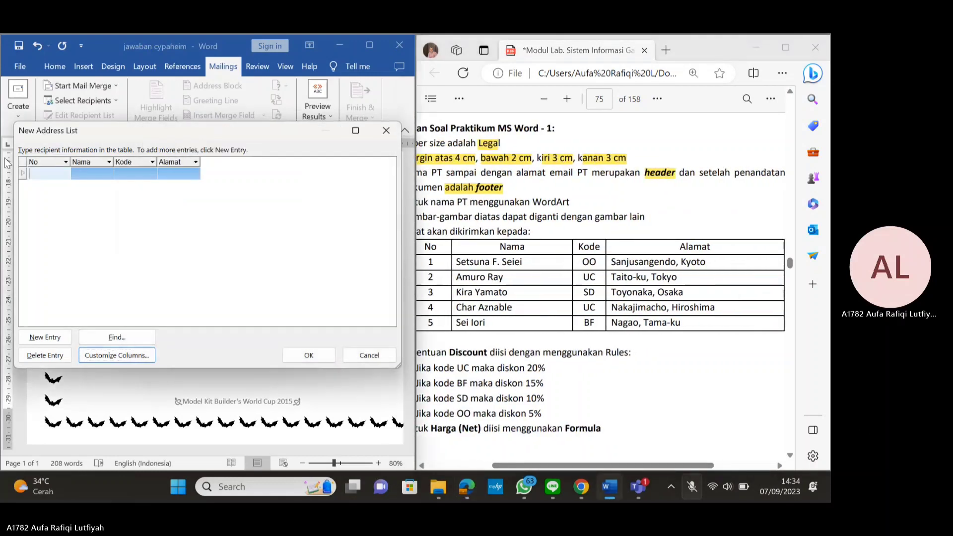
text(1)
key(Tab)
text(Set)
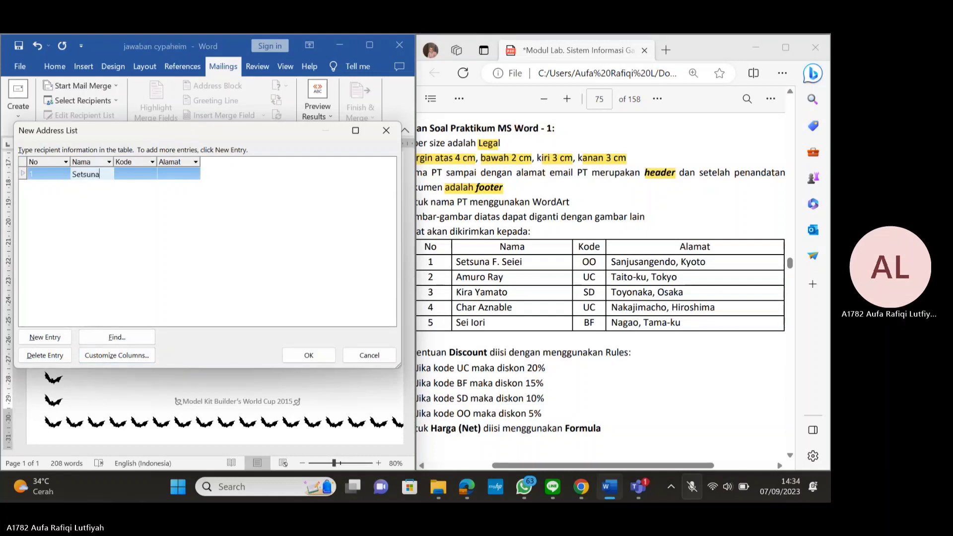
text(suna F. Seiei)
key(Tab)
text(OO)
key(Tab)
text(San)
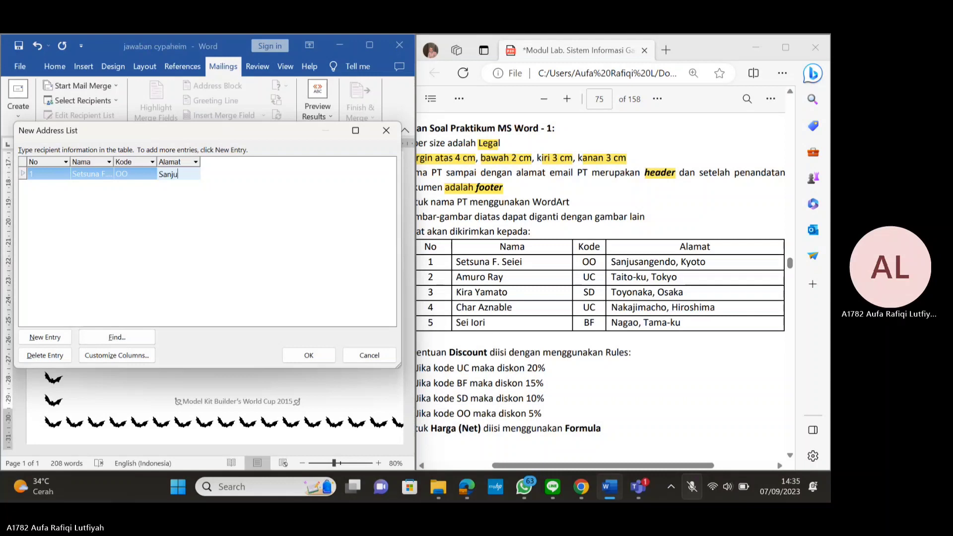
text(jusangendo)
key(BackSpace)
key(BackSpace)
key(BackSpace)
key(BackSpace)
key(BackSpace)
key(BackSpace)
key(BackSpace)
key(BackSpace)
key(BackSpace)
key(BackSpace)
key(BackSpace)
key(BackSpace)
text(Sanjusange)
text(ndo)
text(, Kyoto)
key(Tab)
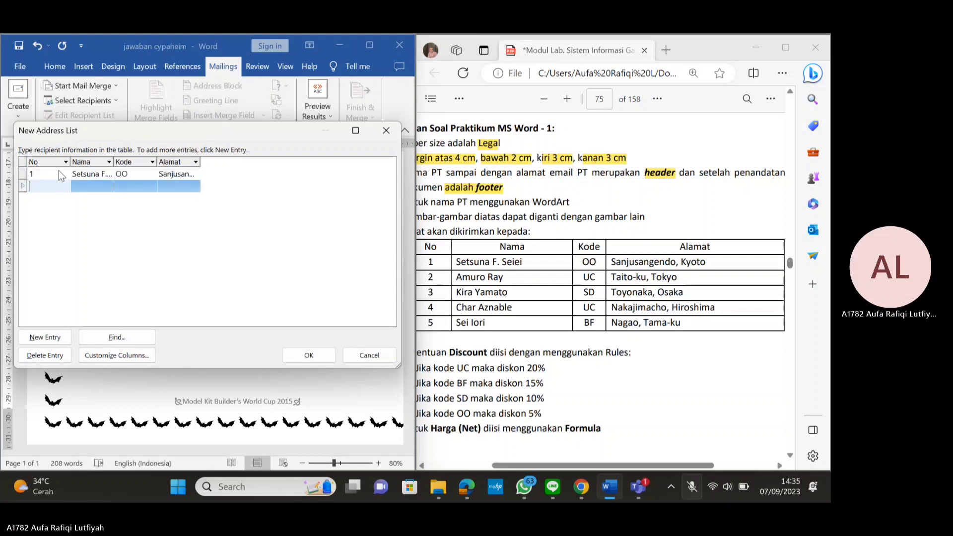
Enter recipients 2 and 3 with their names, codes UC and SD, and addresses
text(2)
key(Tab)
text(Amuro)
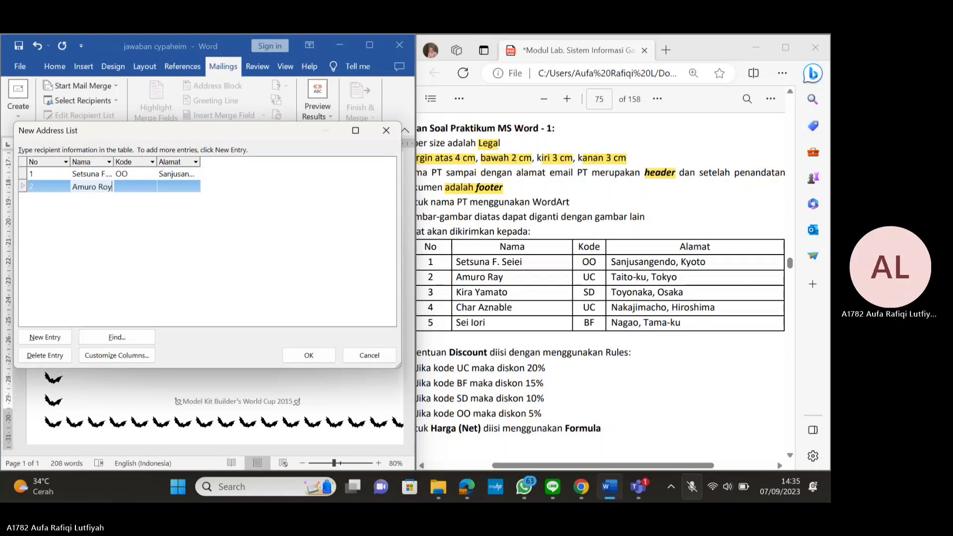
key(Tab)
text(UC)
key(Tab)
text(Taito-ku, Tok)
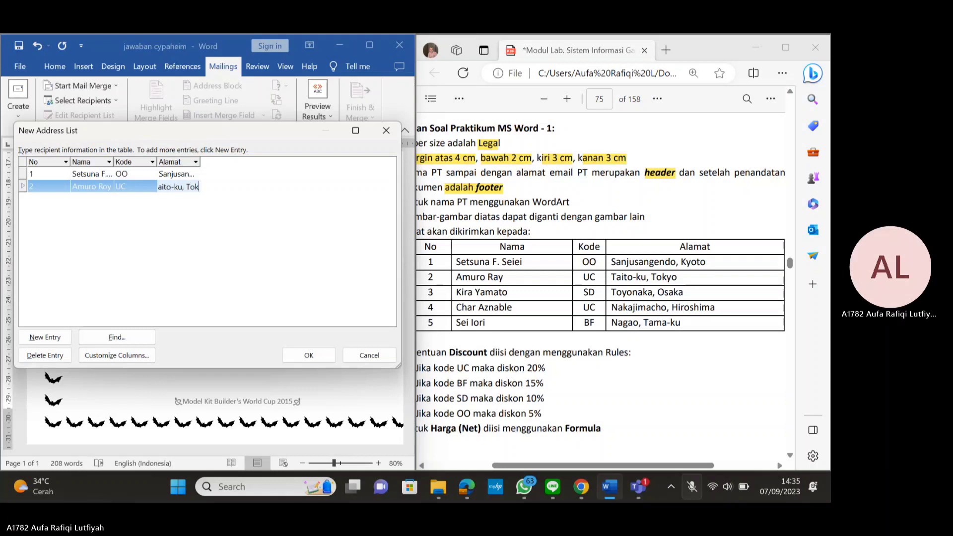
text(yo)
key(Tab)
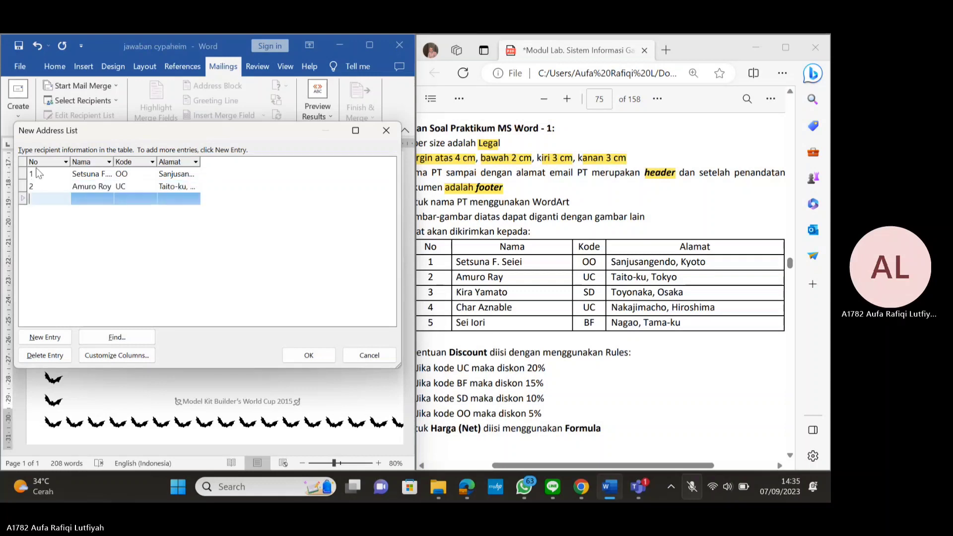
text(3)
key(Tab)
text(Kira Yamato)
key(Tab)
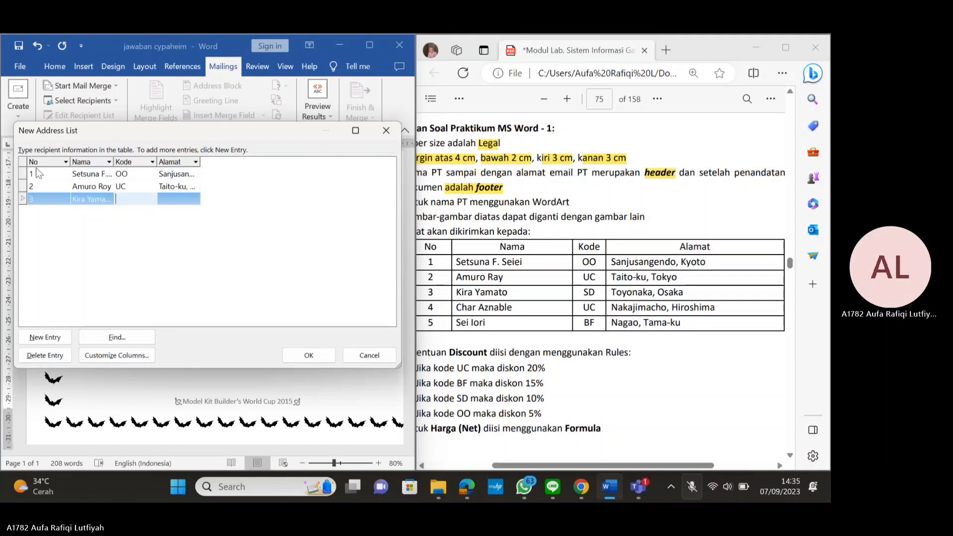
text(SD)
key(Tab)
text(Toyonaka, Osaka)
key(Tab)
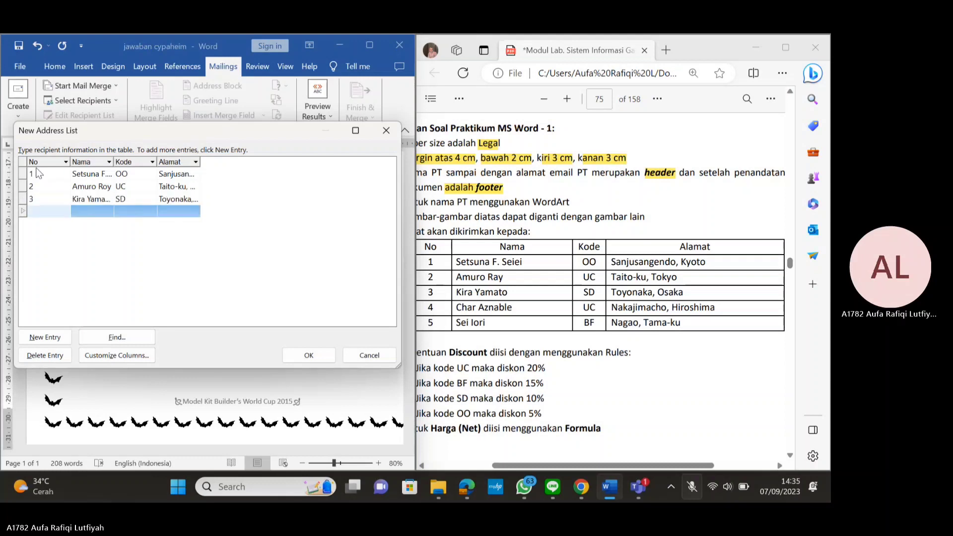
Enter recipients 4 and 5 with their names, codes UC and BF, and addresses
text(4)
key(Tab)
text(Char)
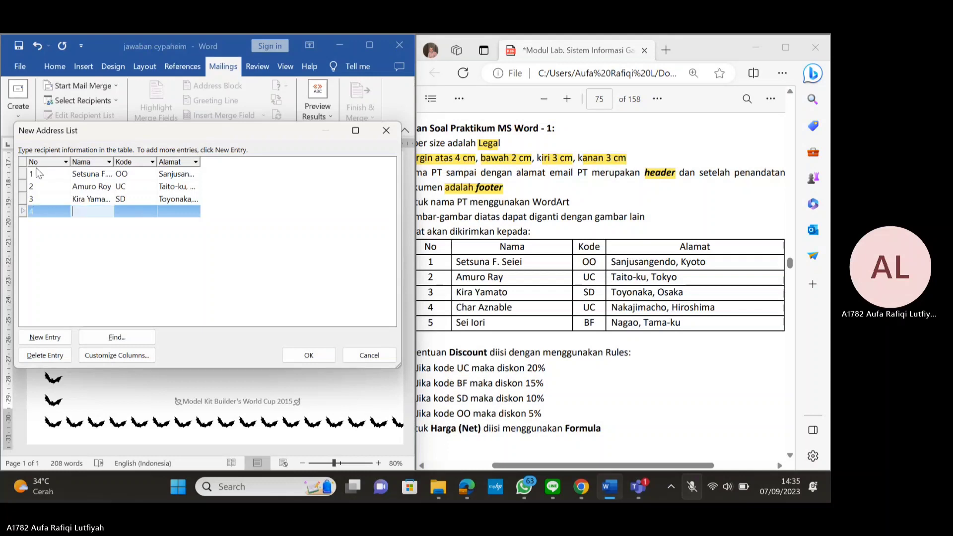
text( Aznable)
key(Tab)
text(UC)
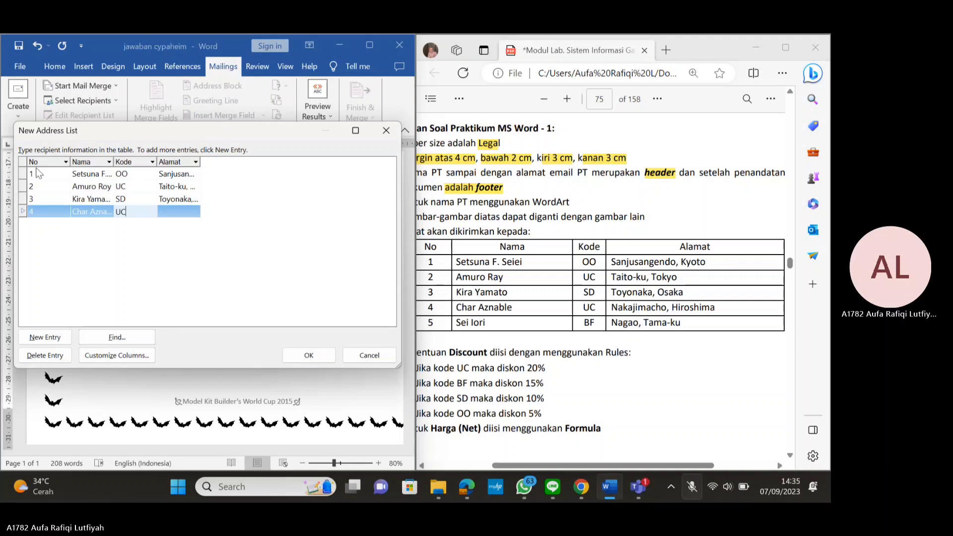
key(Tab)
text(Na)
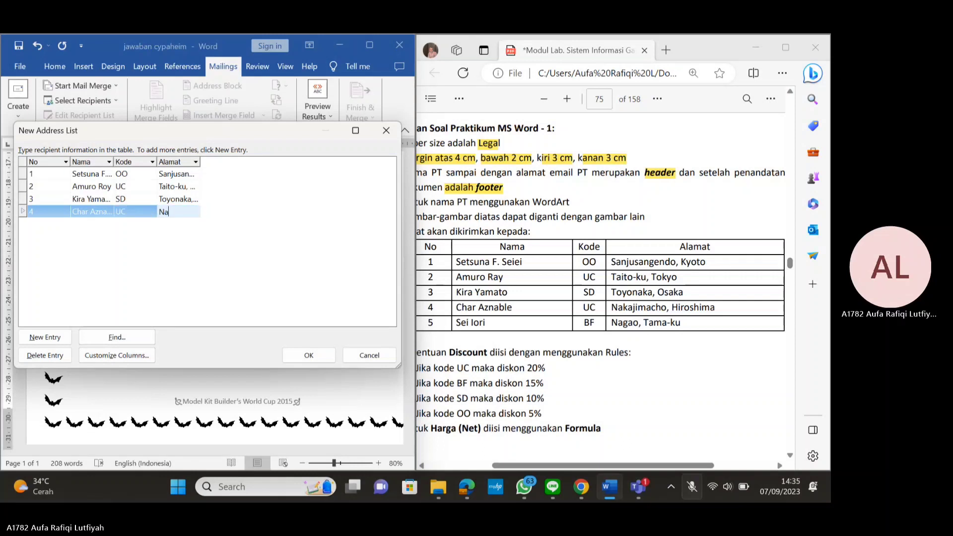
text(kajimacho, Hir)
text(oshima)
key(Tab)
text(5)
key(Tab)
text(Se)
text(i L)
text(Iori)
key(Tab)
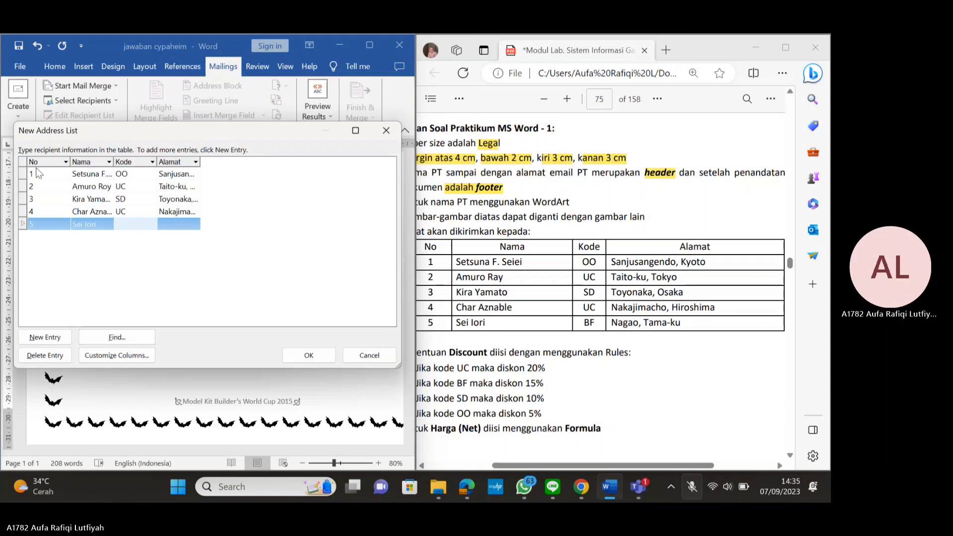
text(BF)
key(Tab)
text(Naga)
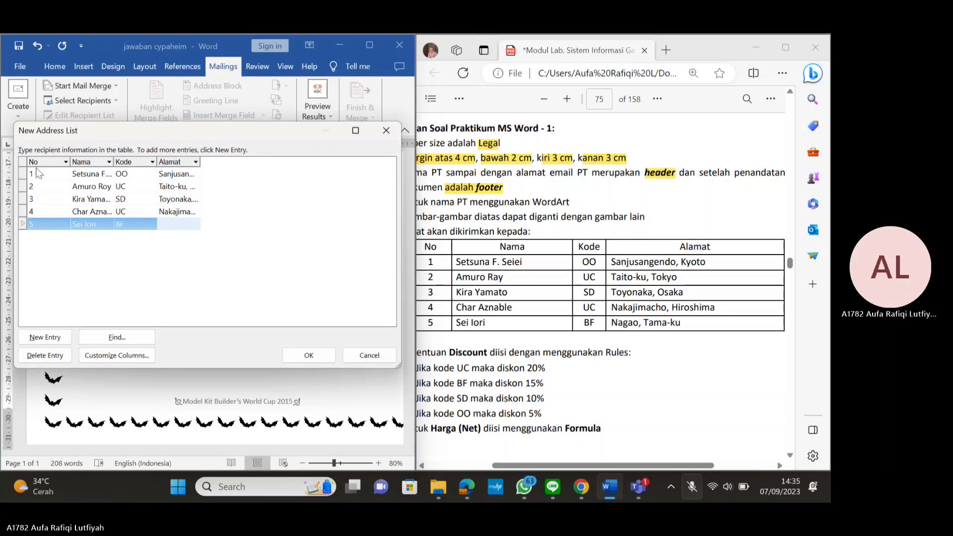
text(o, Tama-ku)
Store the recipient list in the PERT 1 folder under the file name NIM_Cypaheim
click(310, 355)
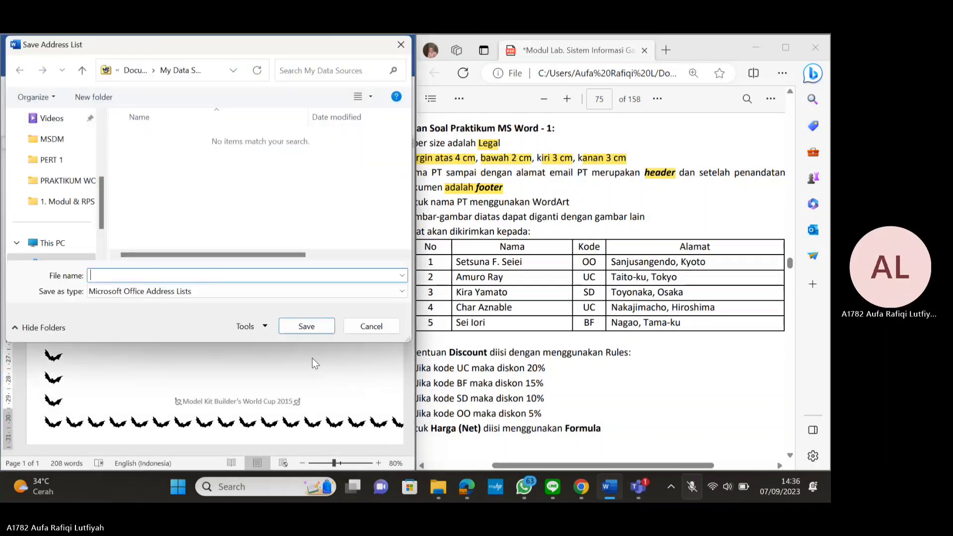
click(68, 161)
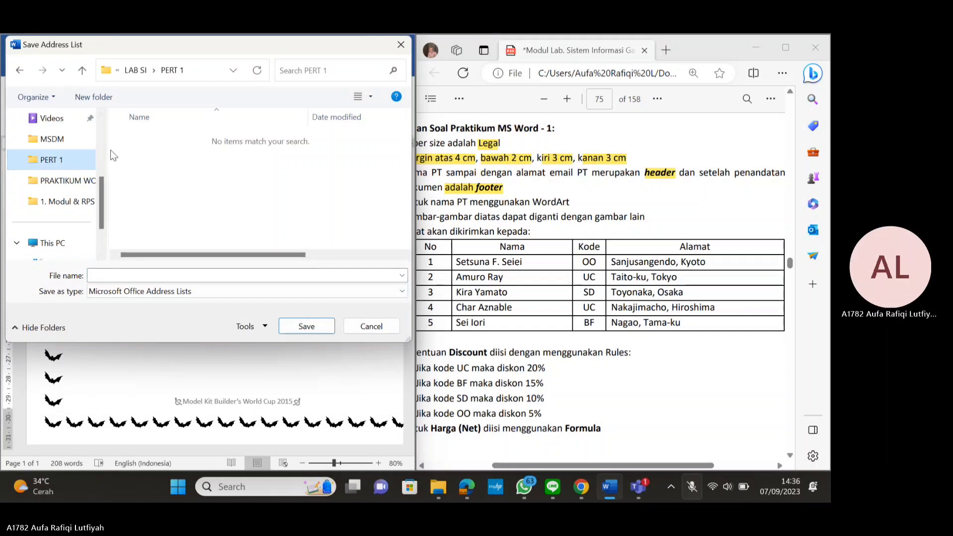
click(127, 273)
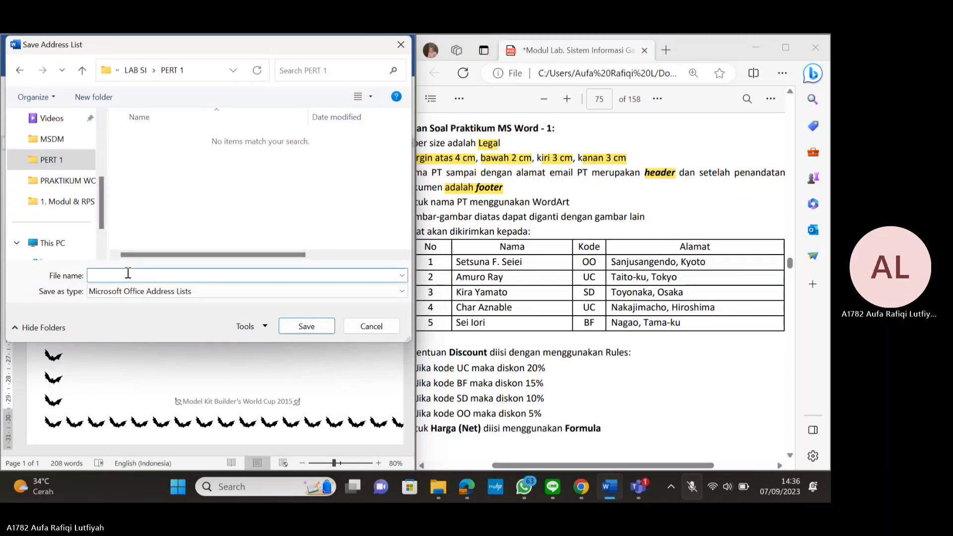
text(NIM_Cypaheim)
Save the list and replace the header's <<Nama>>, <<Kode>>, <<Alamat>> placeholders with merge fields
click(306, 326)
scroll(557, 264, up, 6)
scroll(559, 264, up, 5)
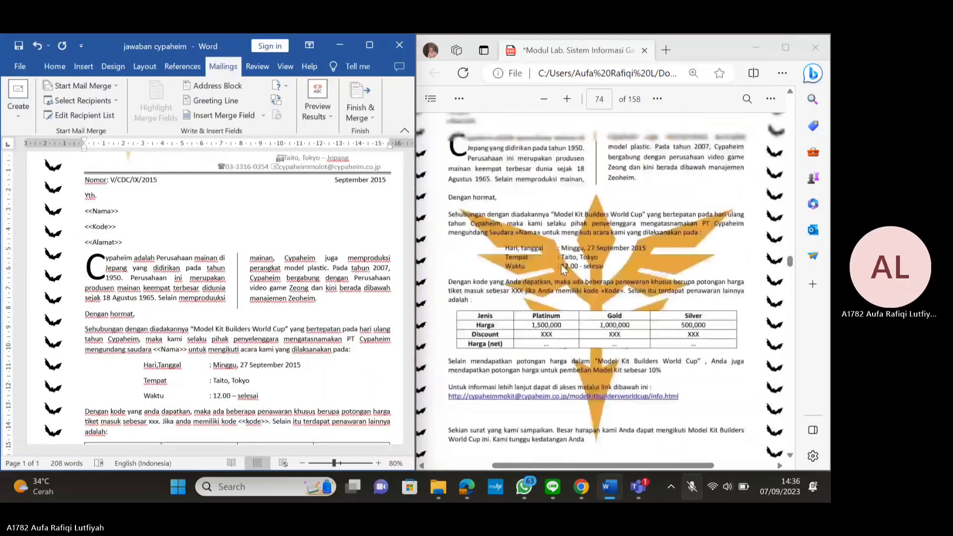
double_click(119, 211)
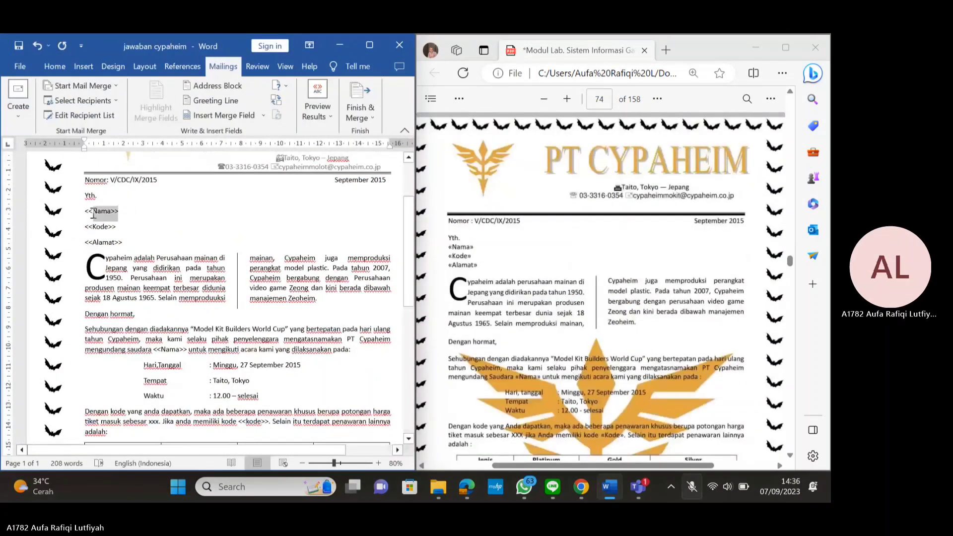
click(263, 116)
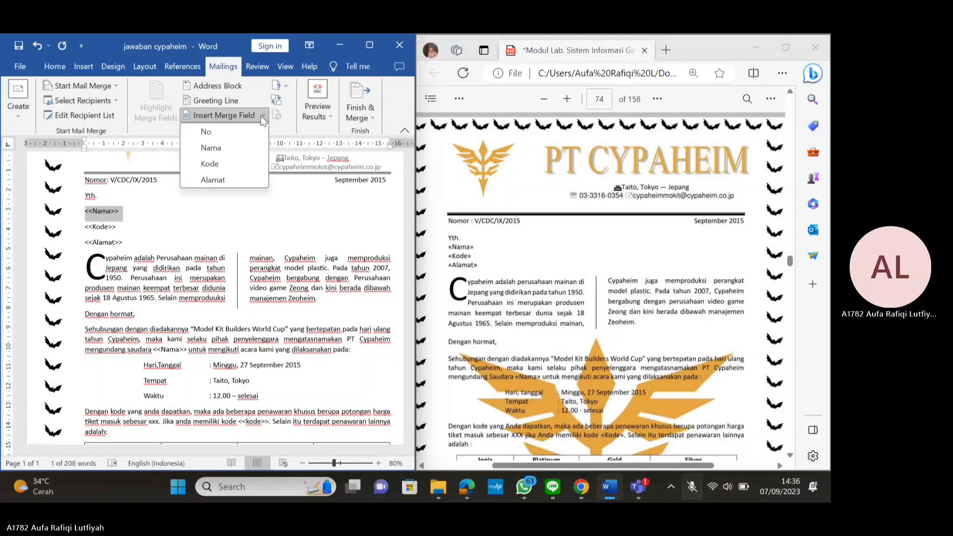
click(210, 148)
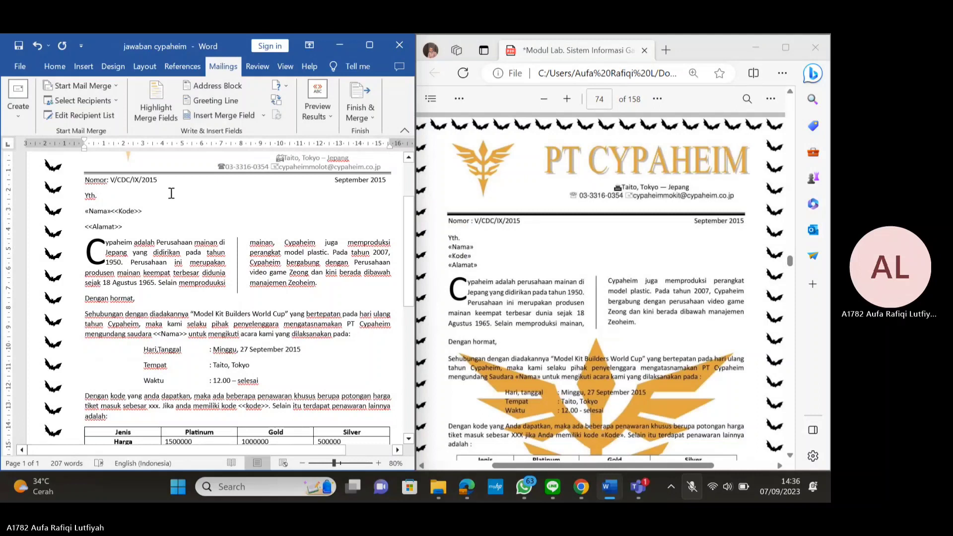
key(Return)
drag(121, 228, 84, 227)
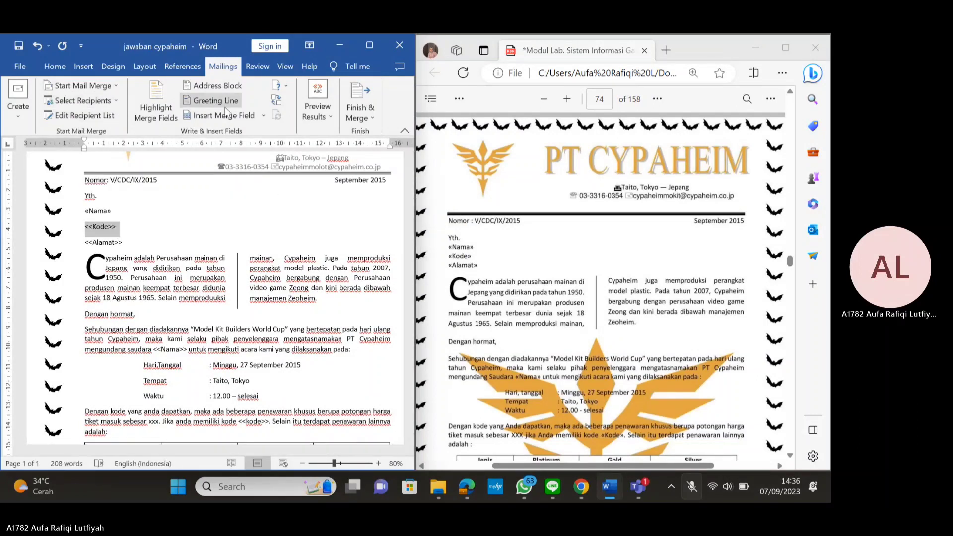
click(249, 114)
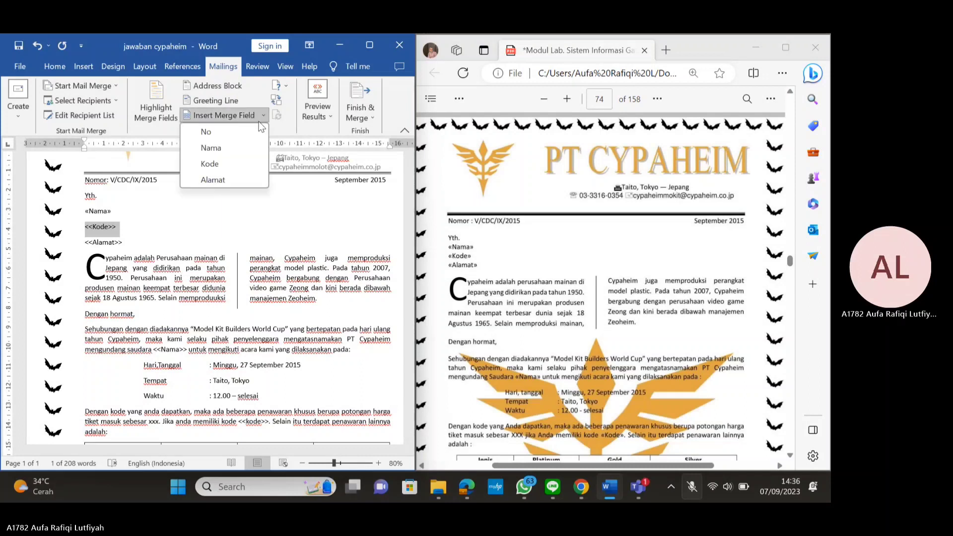
click(227, 162)
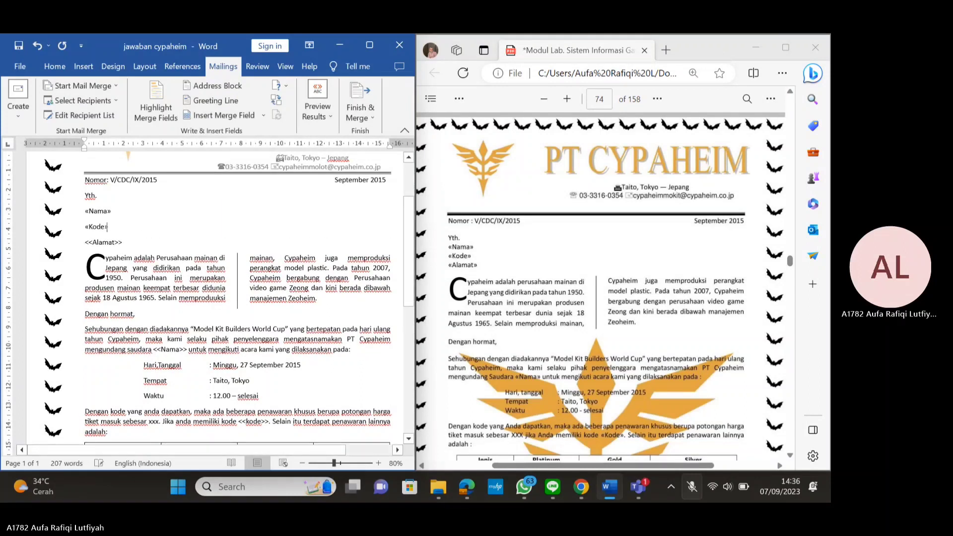
drag(124, 241, 85, 242)
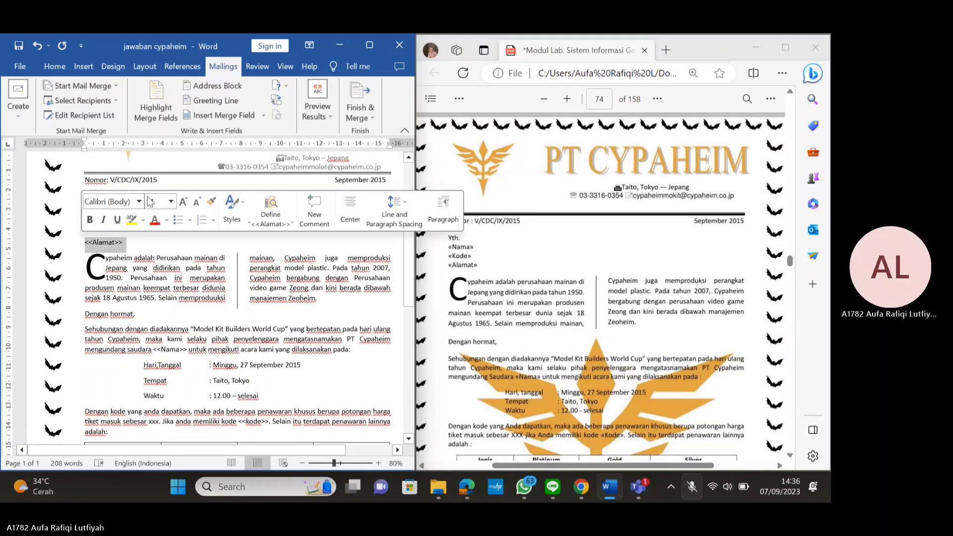
click(263, 115)
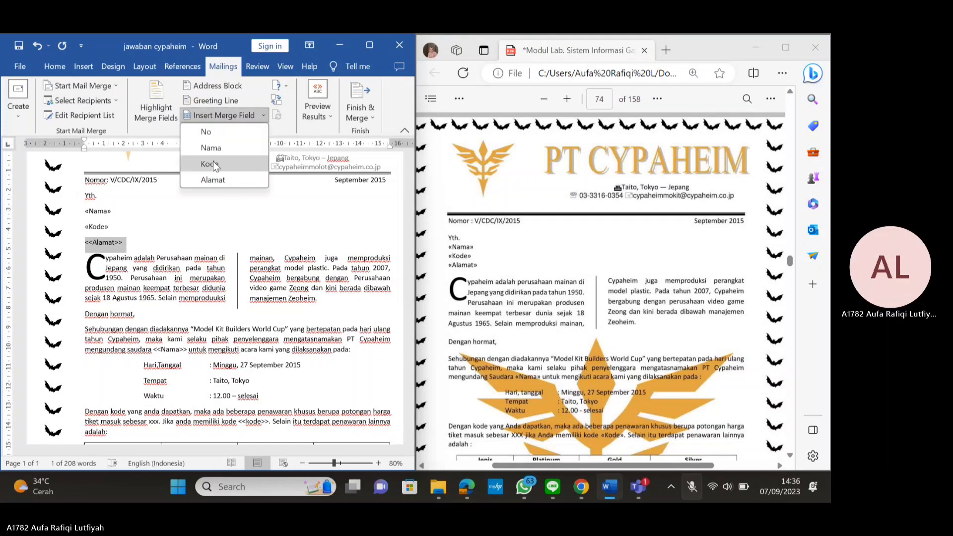
click(213, 178)
Replace the paragraph's <<Nama>> placeholder with the Nama merge field, removing a stray Alamat field
scroll(196, 218, down, 2)
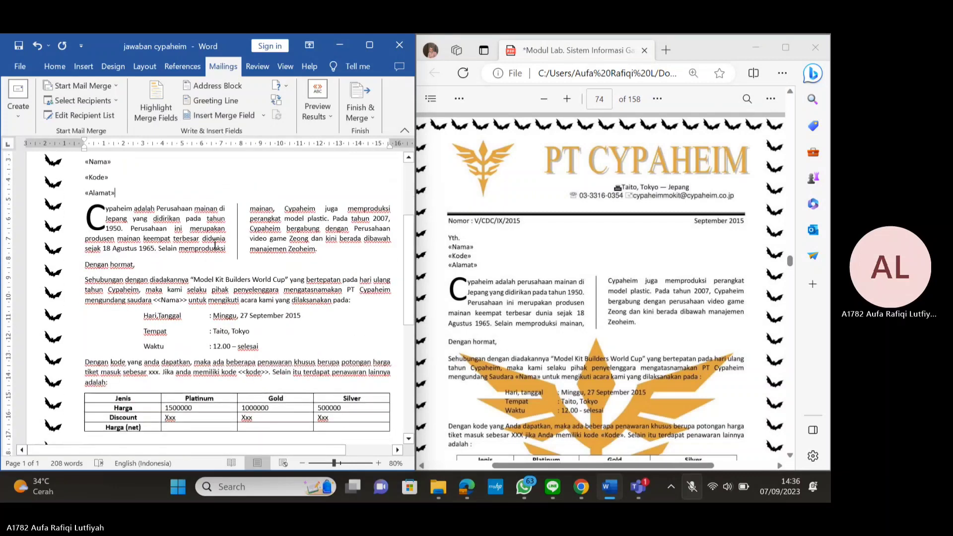
drag(154, 300, 187, 300)
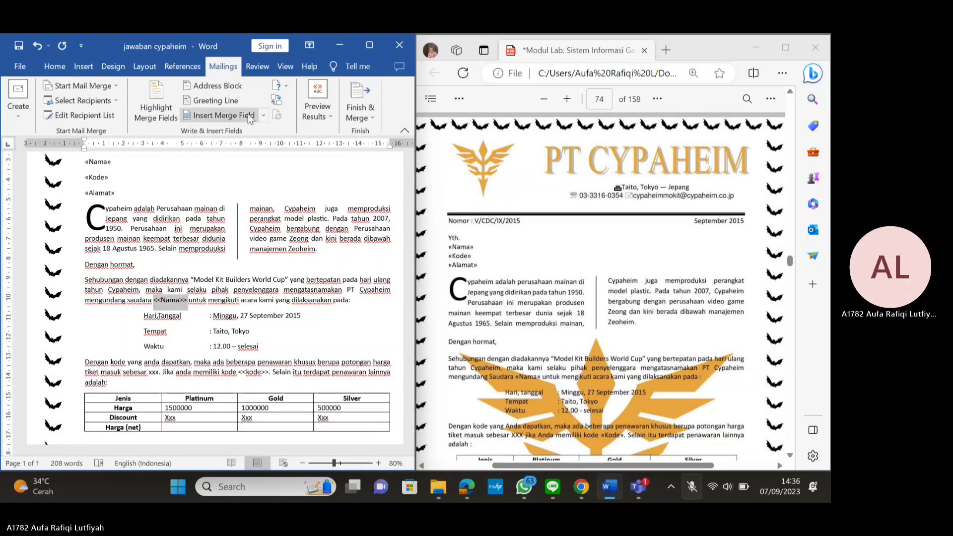
click(263, 115)
click(217, 181)
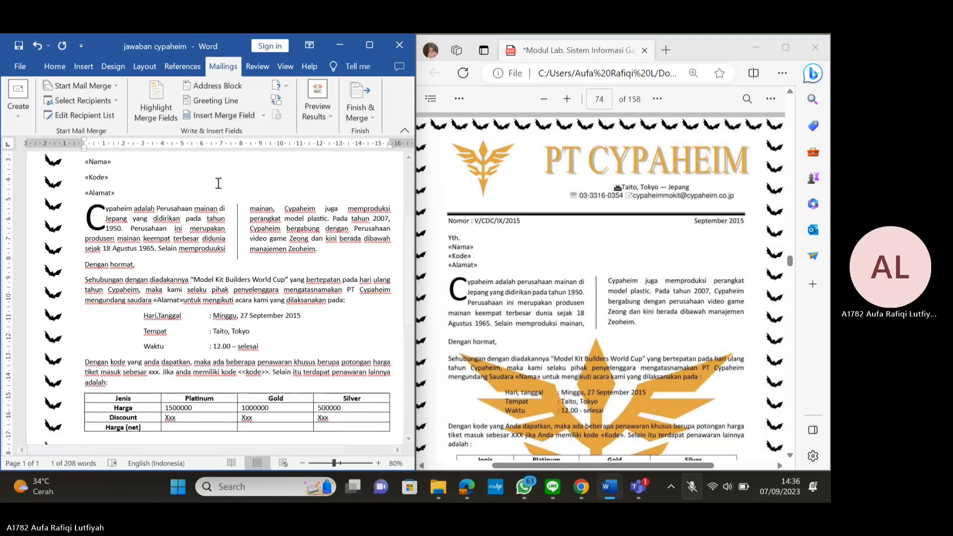
click(264, 116)
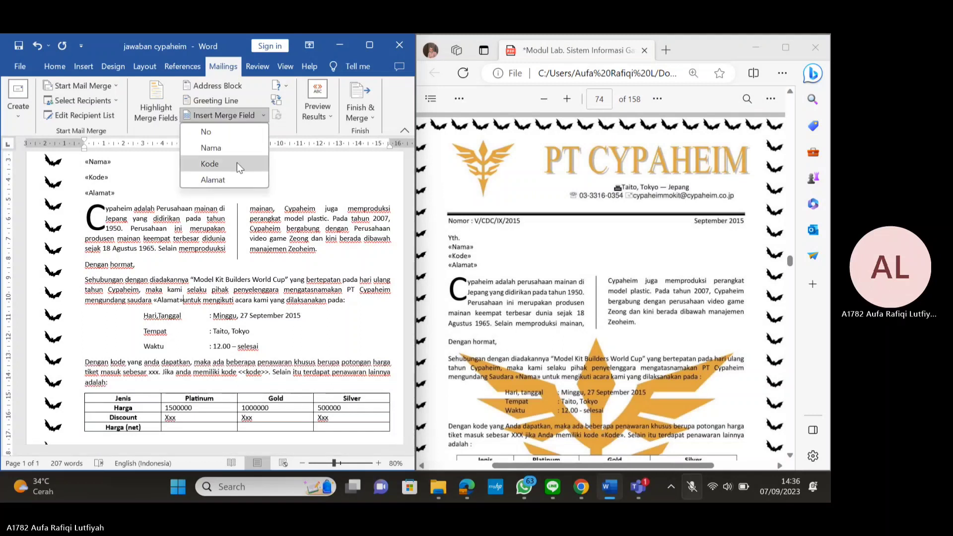
click(214, 148)
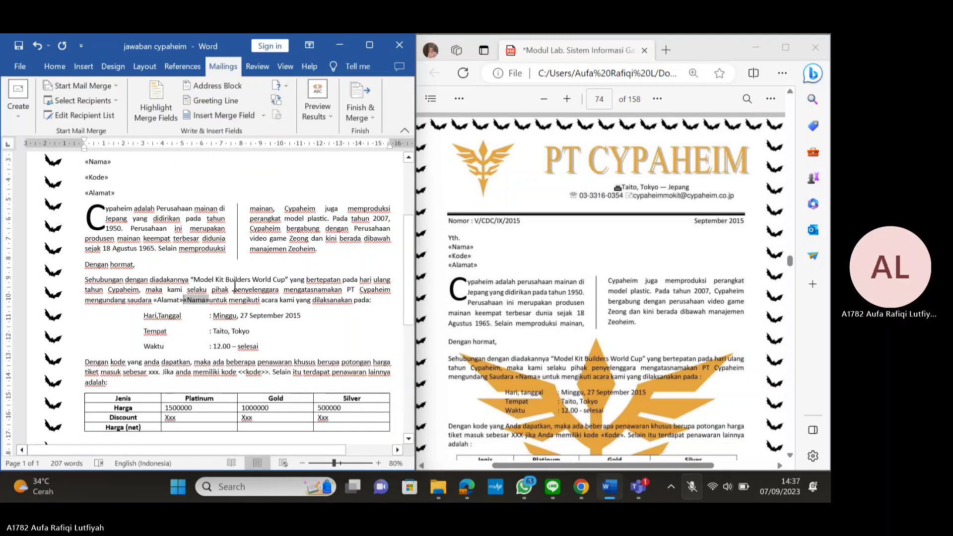
key(Left)
key(BackSpace)
key(BackSpace)
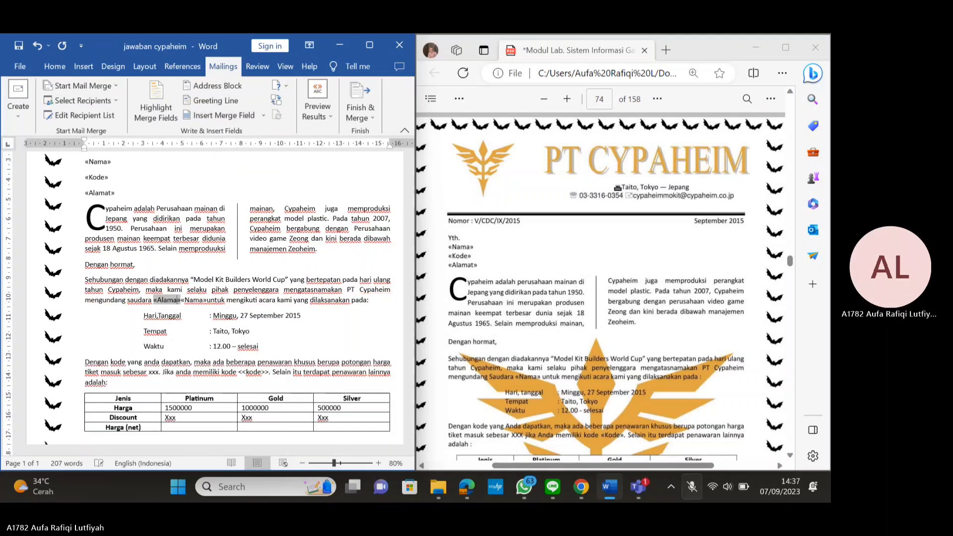
key(BackSpace)
key(BackSpace)
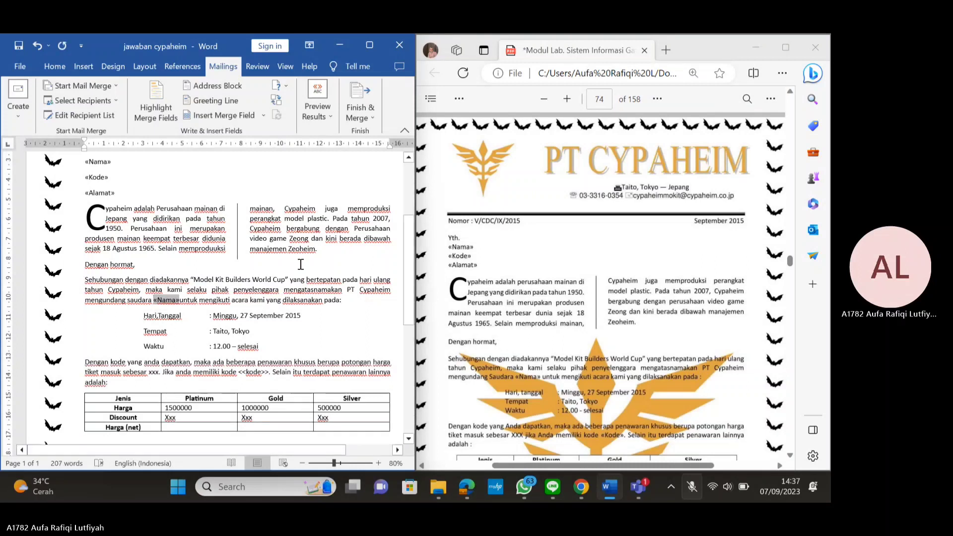
Replace the paragraph's <<kode>> placeholder with the Kode merge field and maximize Word
scroll(240, 342, down, 1)
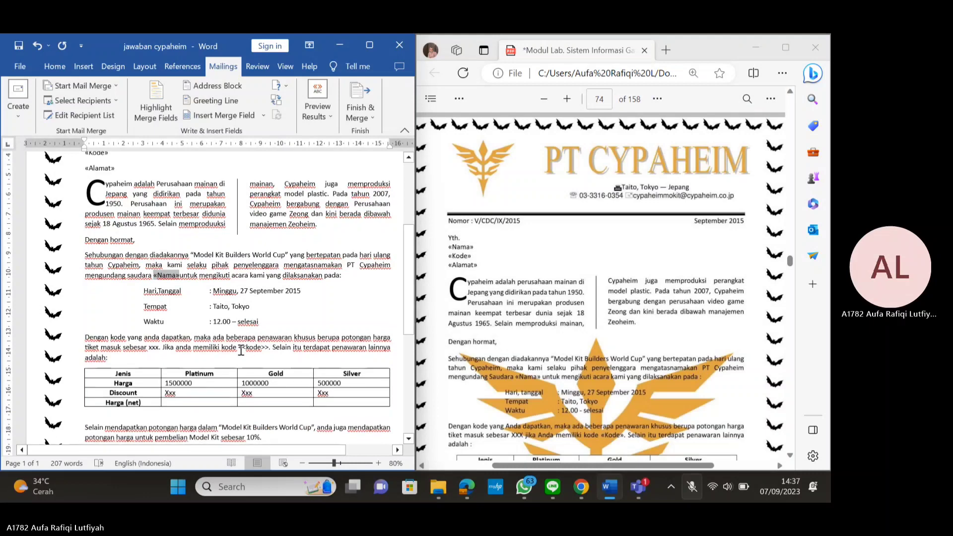
drag(238, 349, 269, 350)
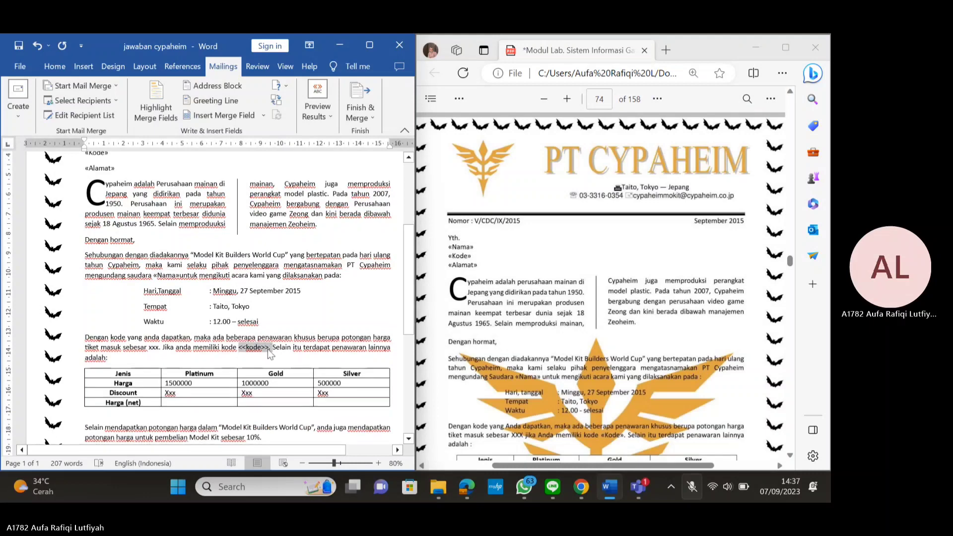
click(262, 114)
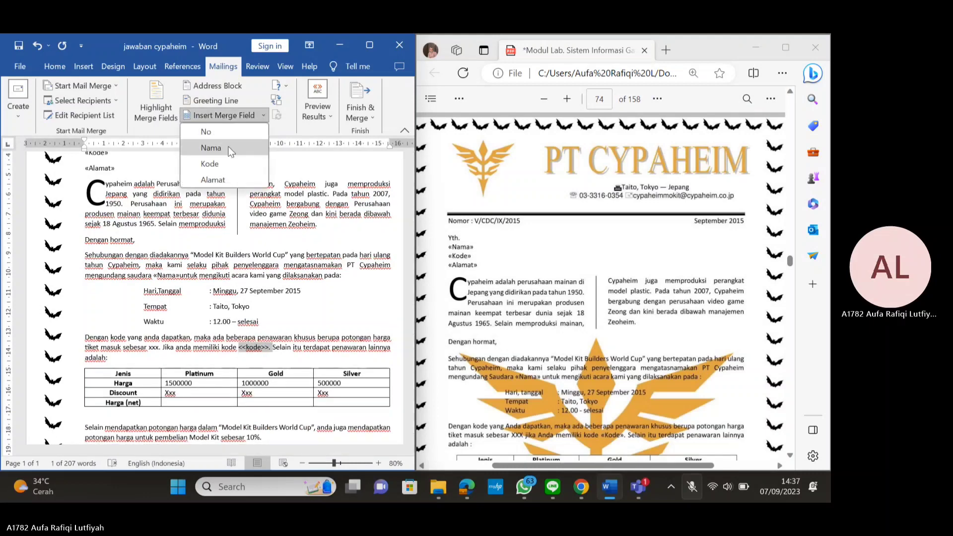
click(231, 162)
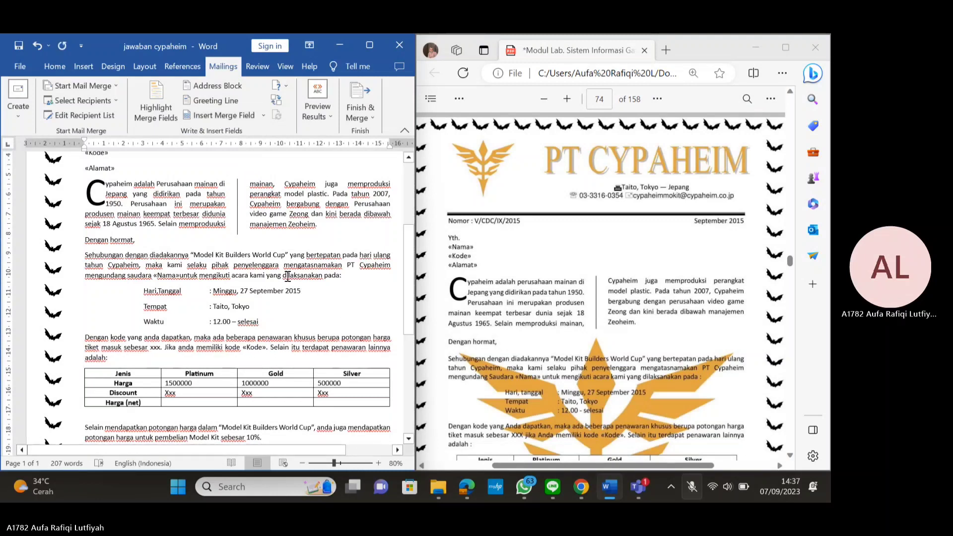
scroll(287, 276, down, 5)
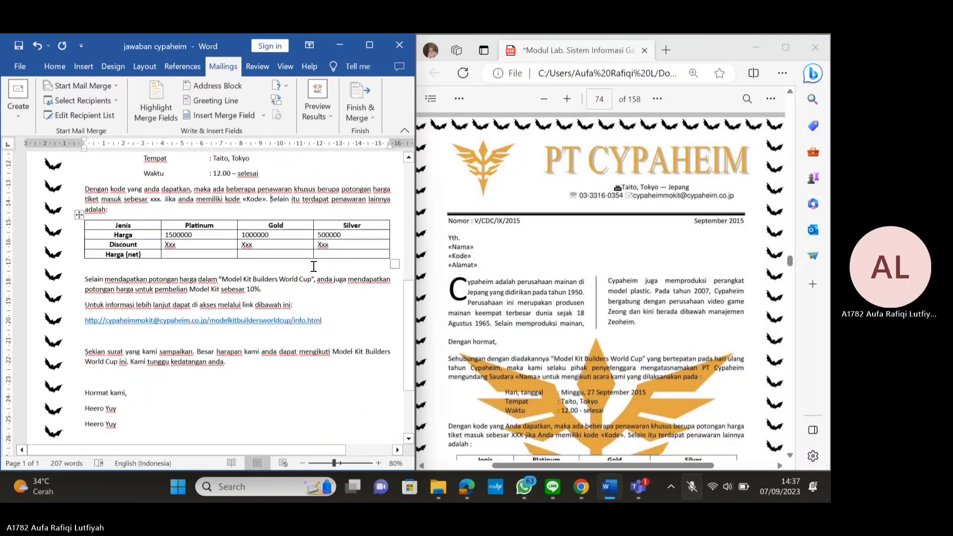
scroll(314, 267, down, 7)
scroll(279, 376, up, 12)
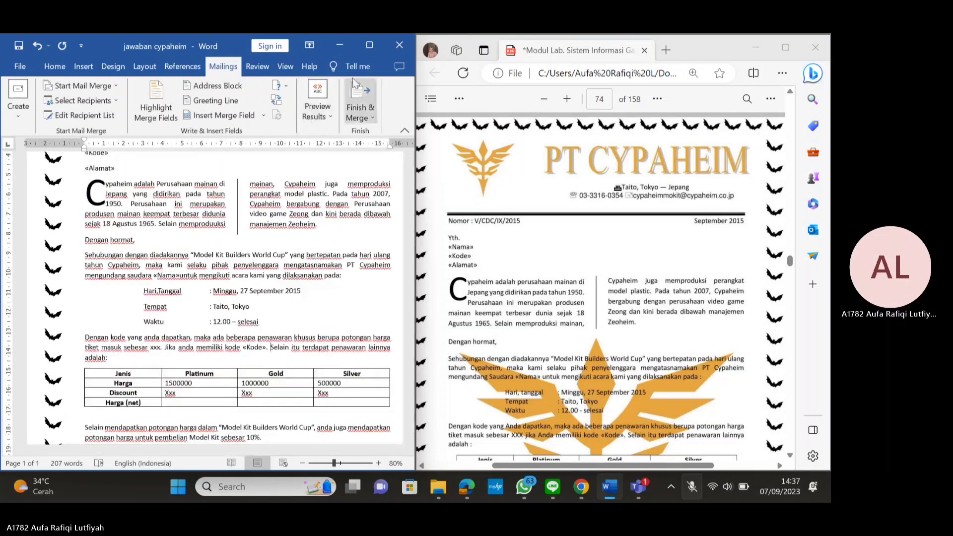
click(369, 46)
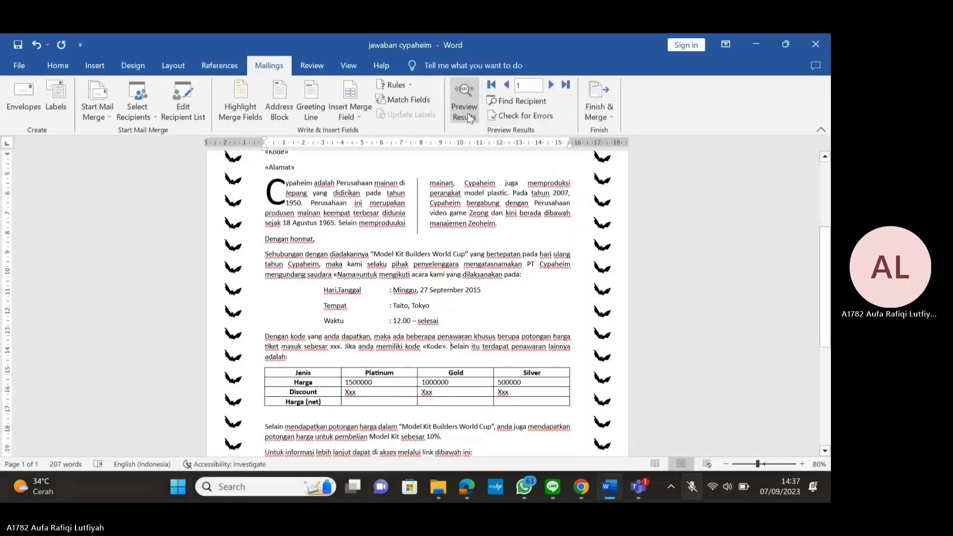
Preview merge results, browse all recipients back to record 1, and snap Word to the left half
click(467, 113)
scroll(476, 175, up, 3)
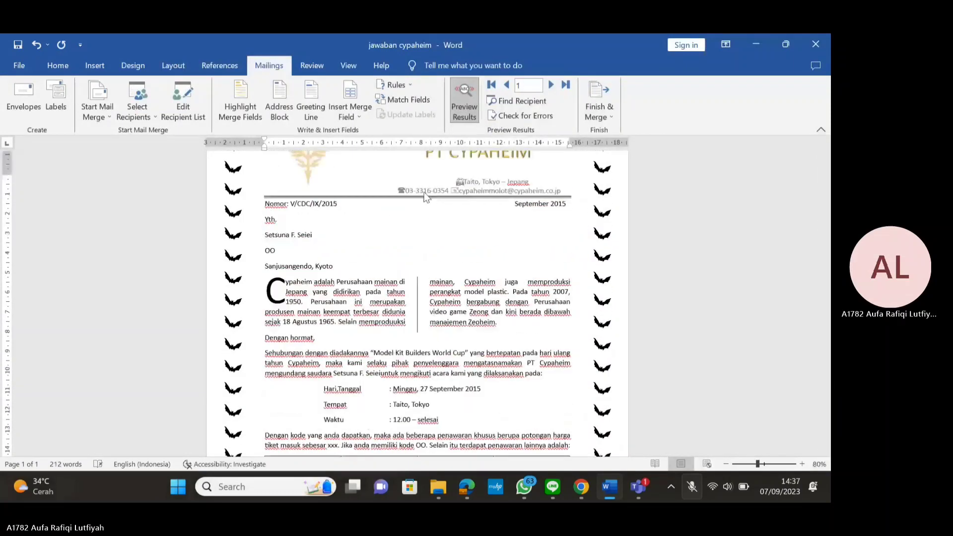
click(552, 89)
click(552, 89)
click(552, 89)
click(552, 89)
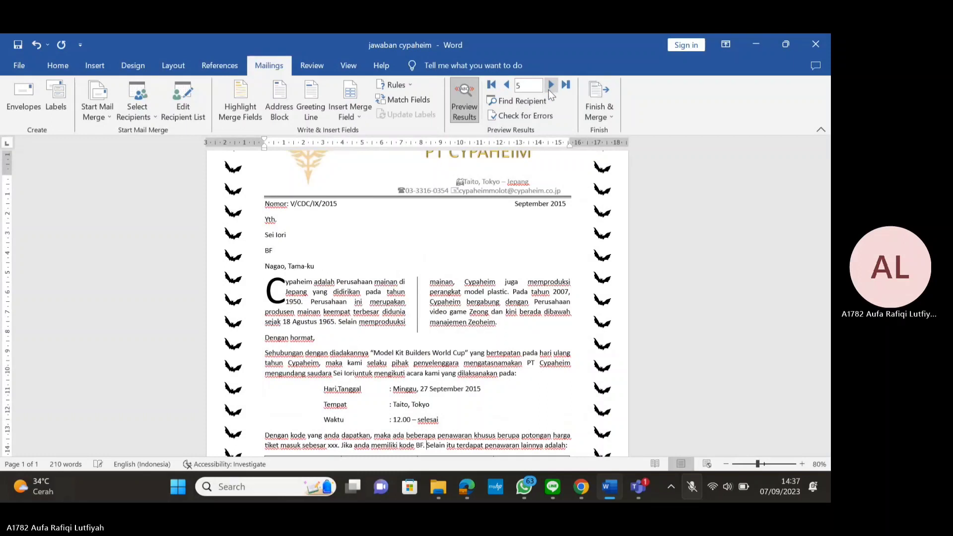
click(506, 85)
click(507, 86)
click(506, 86)
click(507, 86)
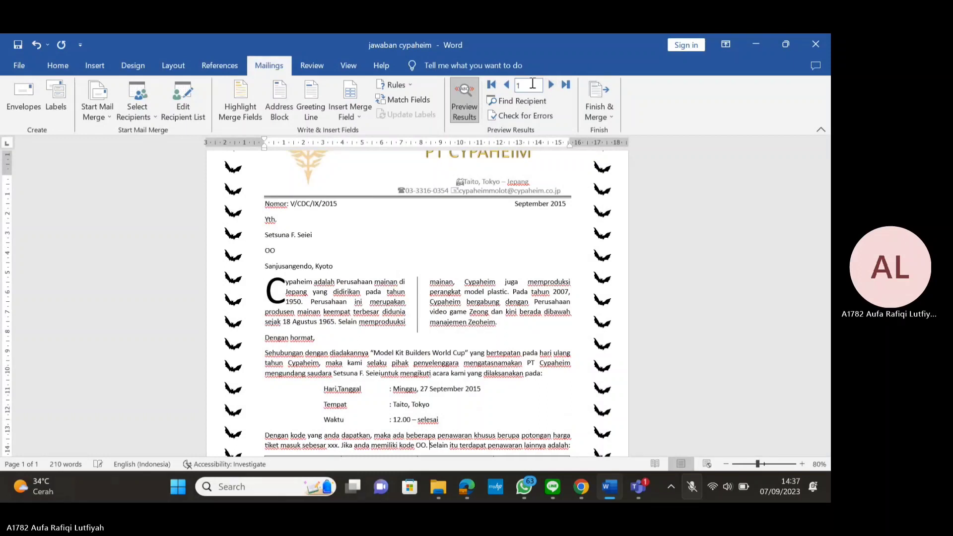
click(552, 88)
click(551, 89)
click(552, 88)
click(552, 88)
click(506, 86)
click(507, 87)
click(507, 86)
click(551, 85)
click(551, 85)
click(551, 85)
click(507, 86)
click(507, 87)
click(507, 86)
click(507, 87)
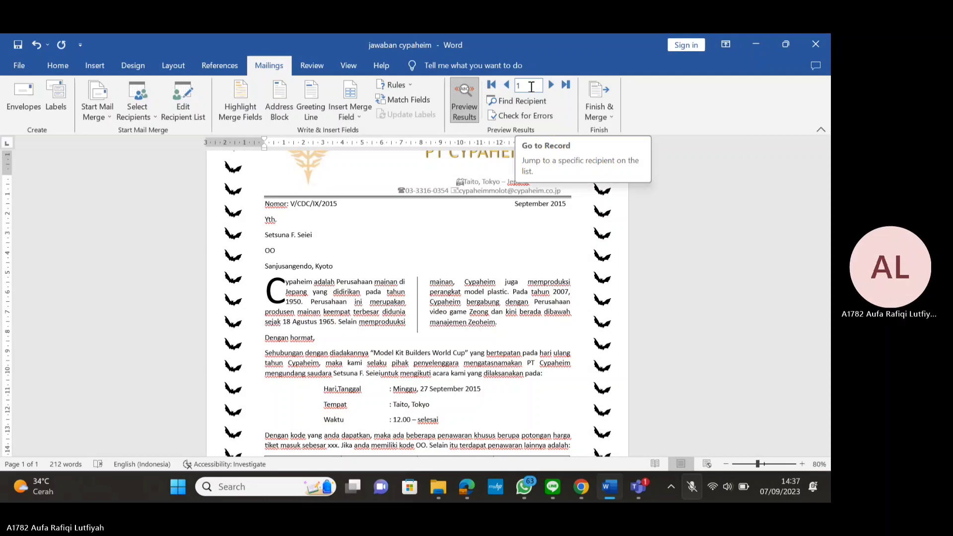
key(super+Left)
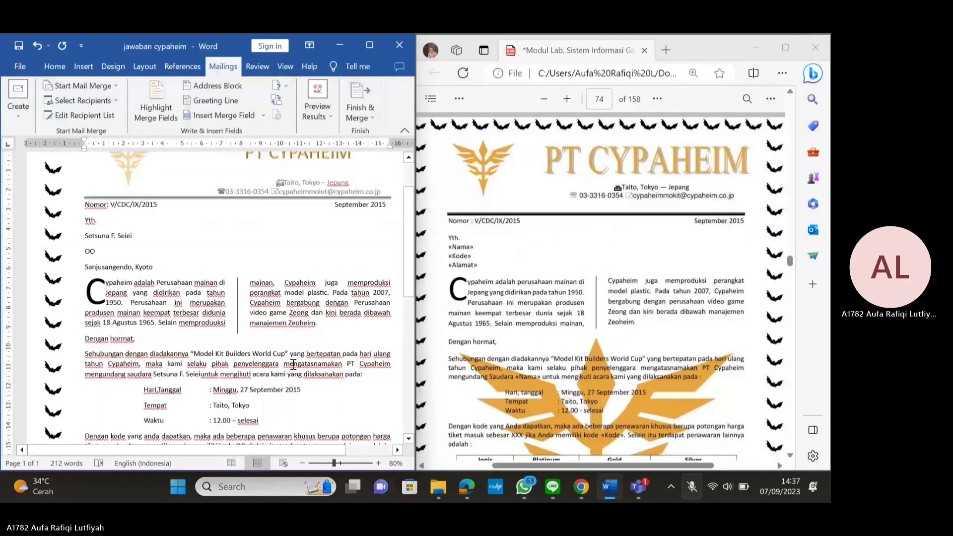
Scroll the Edge lab guide to page 75 to view the recipient list and discount rules (UC 20%, BF 15%, SD 10%, OO 5%)
scroll(202, 335, down, 4)
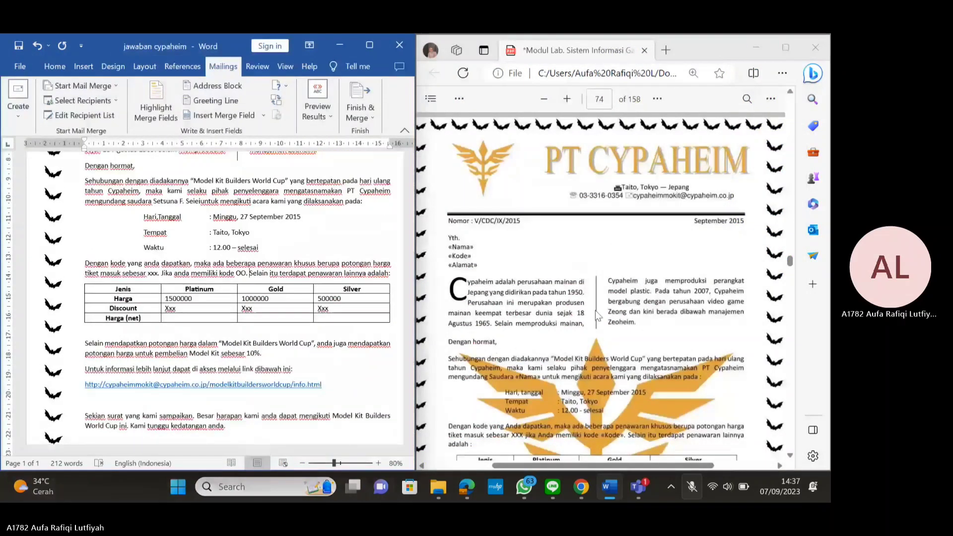
scroll(599, 306, down, 10)
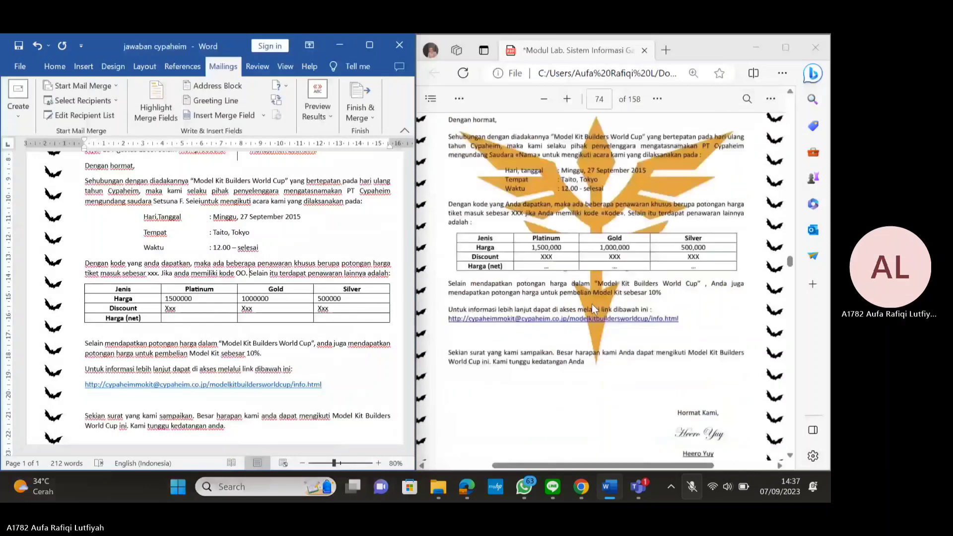
scroll(591, 303, down, 8)
scroll(592, 300, up, 3)
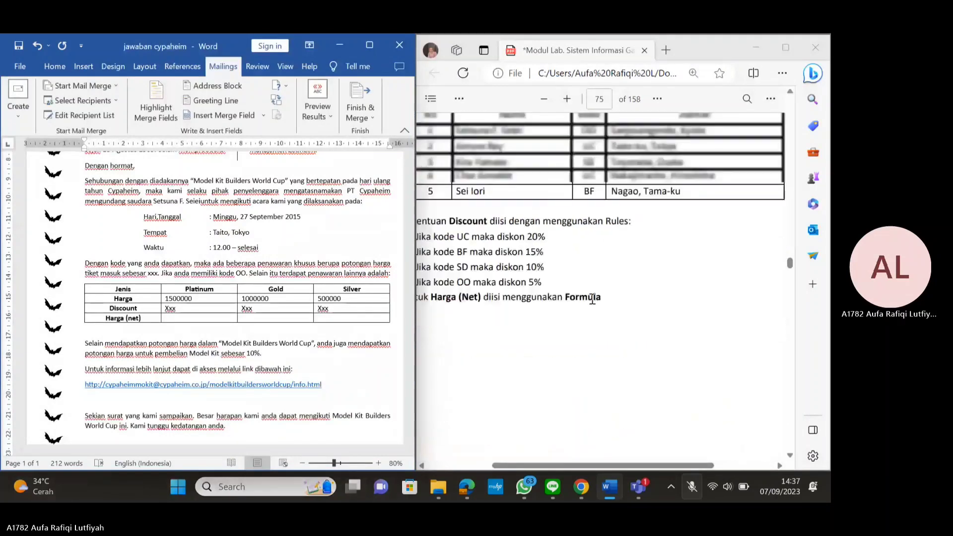
drag(637, 461, 602, 467)
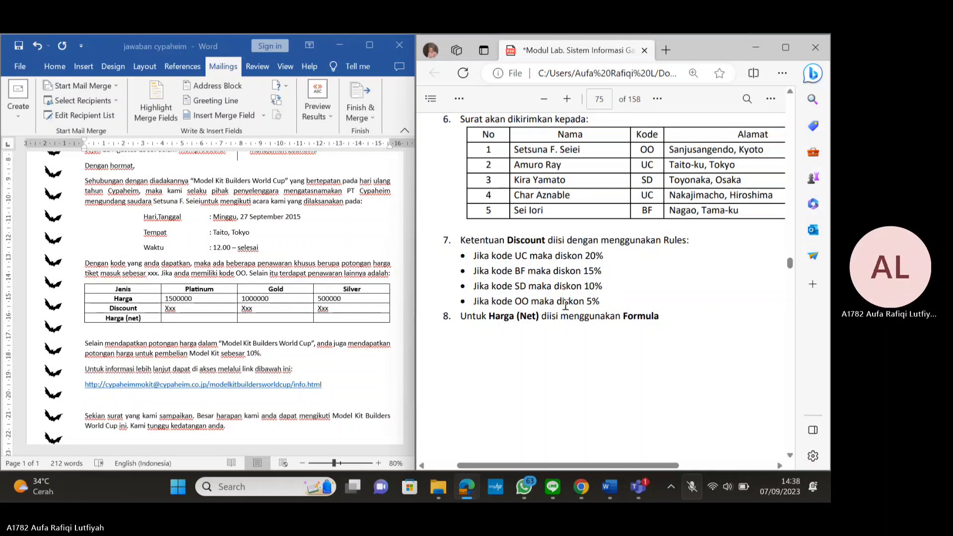
click(186, 306)
click(188, 308)
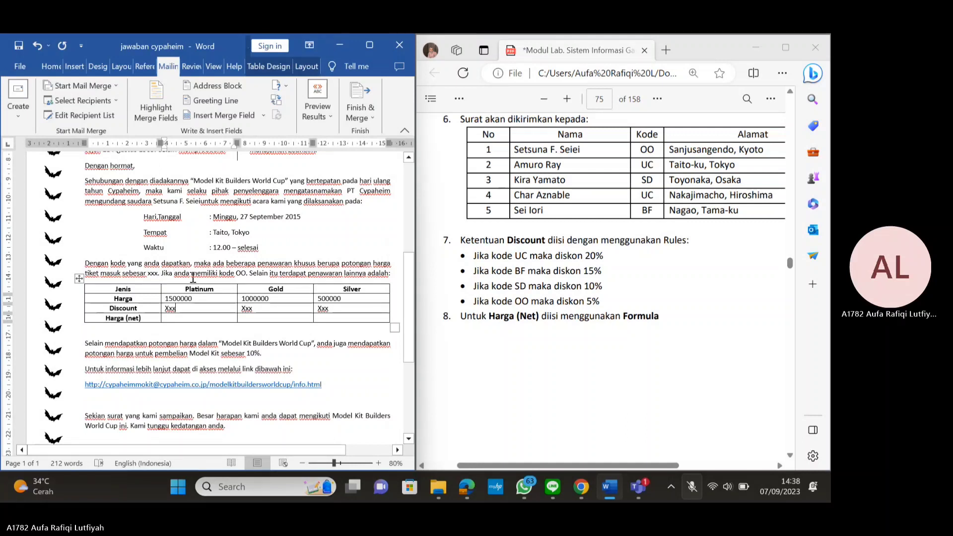
Delete the 'Xxx' placeholder in the Platinum Discount cell and maximize Word
key(BackSpace)
key(BackSpace)
key(BackSpace)
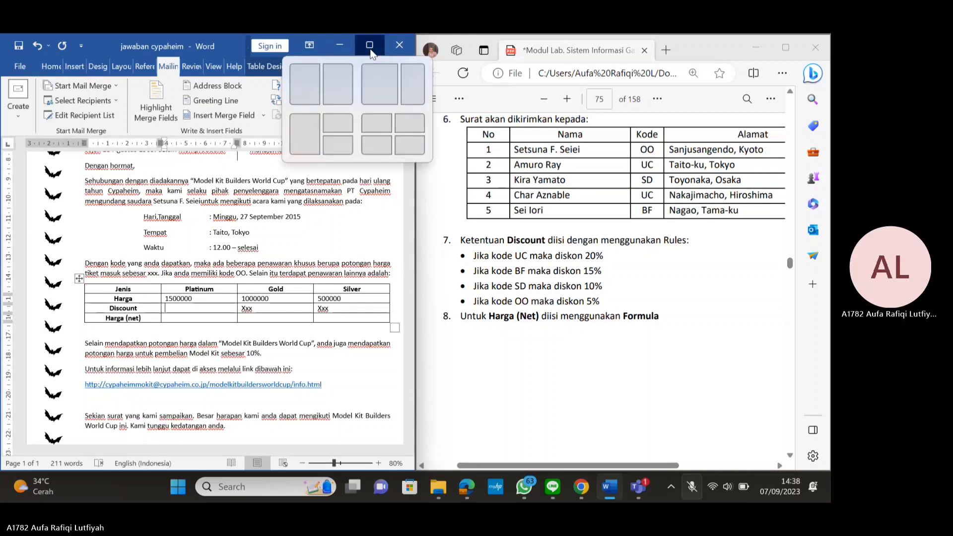
click(370, 50)
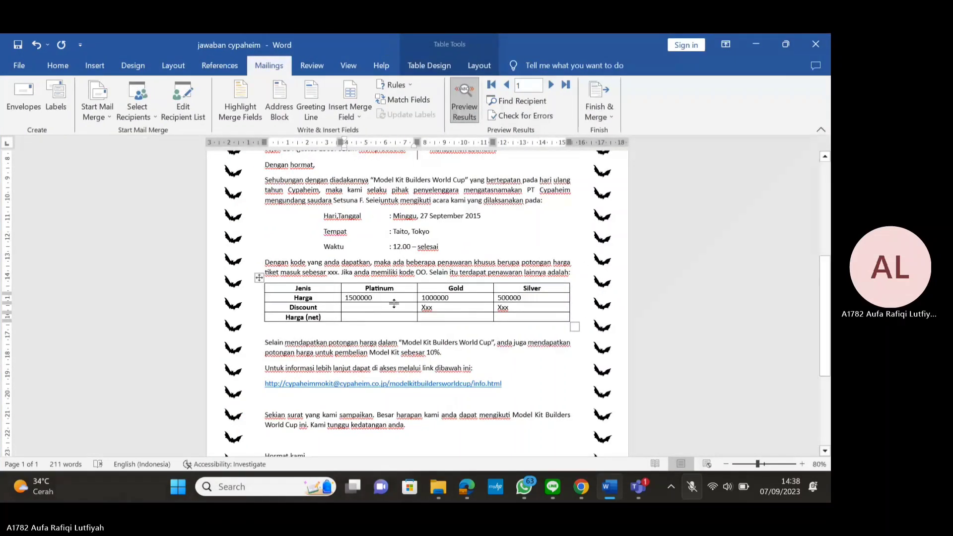
click(364, 308)
Open and cancel the If...Then...Else merge rule, then snap Word back to the left half
click(409, 85)
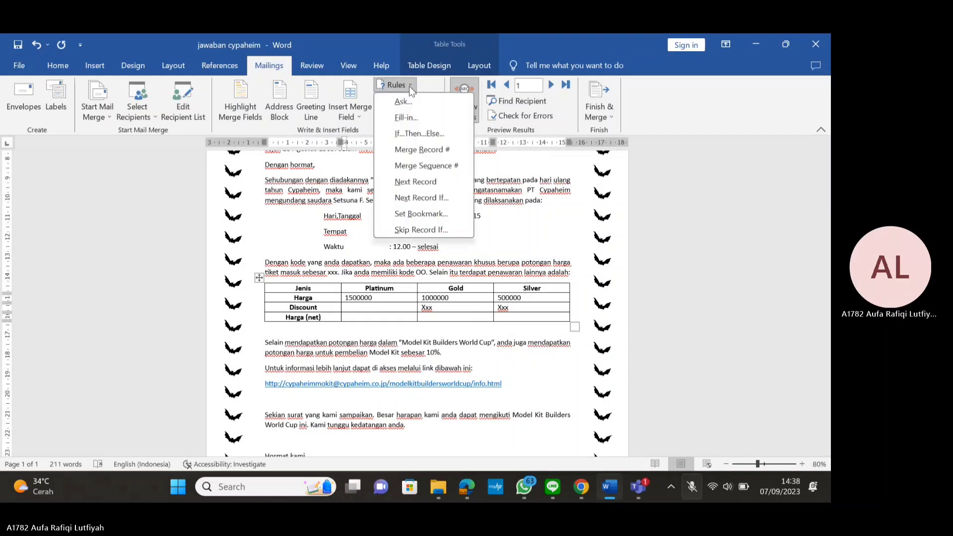
click(425, 134)
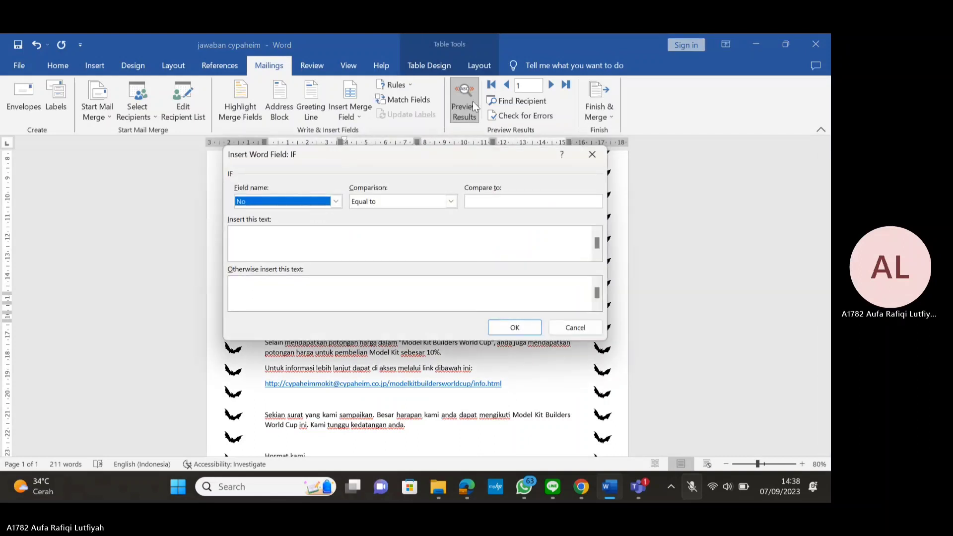
click(575, 326)
key(super+Left)
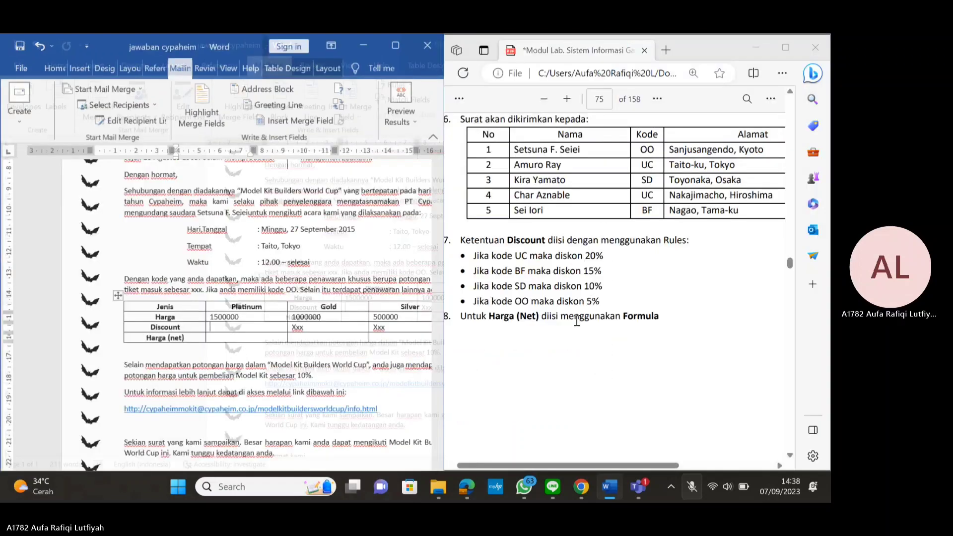
click(279, 87)
click(204, 308)
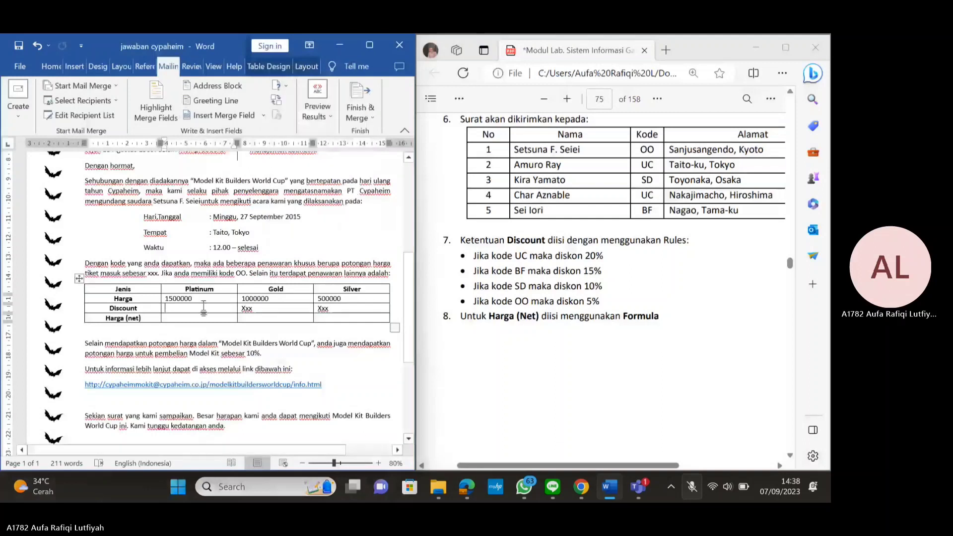
Insert an If...Then...Else field: if Kode equals UC show 20%, otherwise oo
click(284, 85)
click(311, 129)
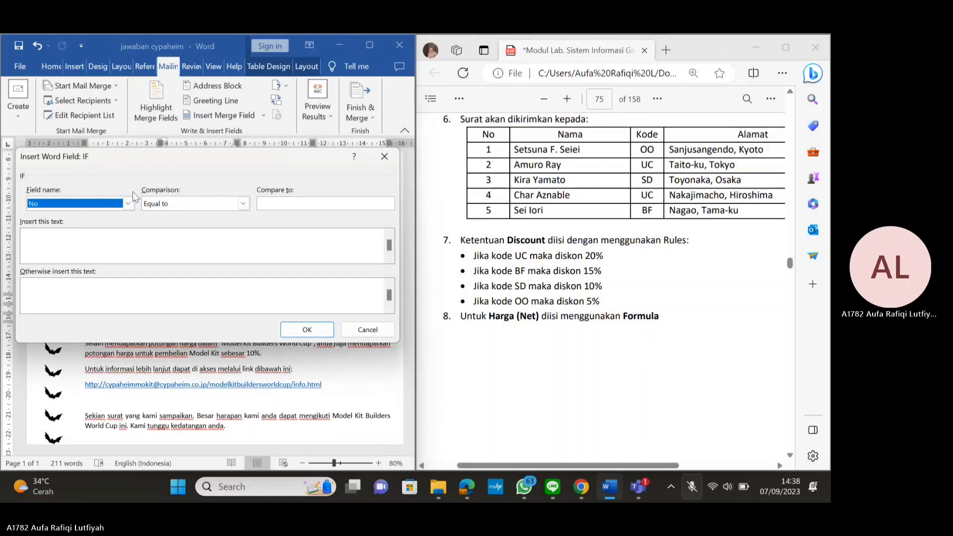
click(128, 205)
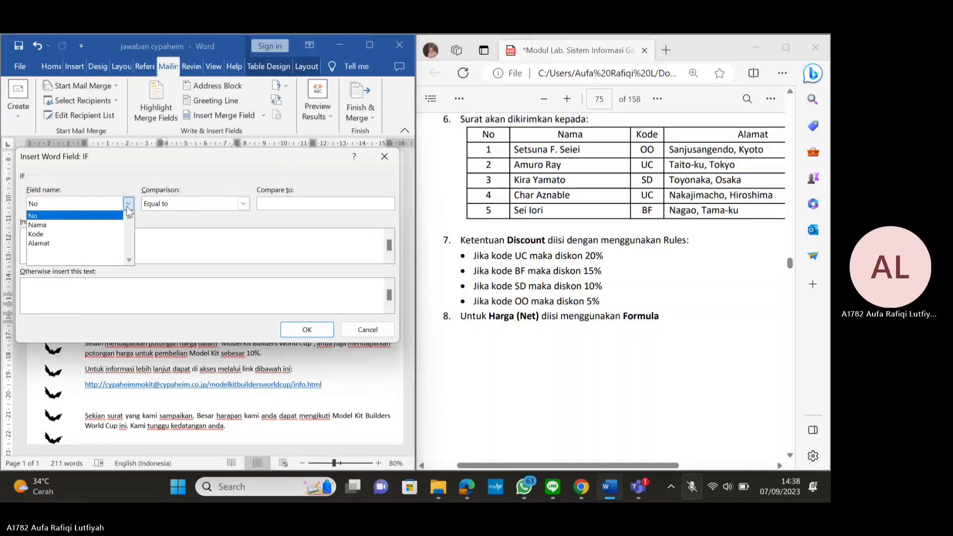
click(63, 234)
key(Tab)
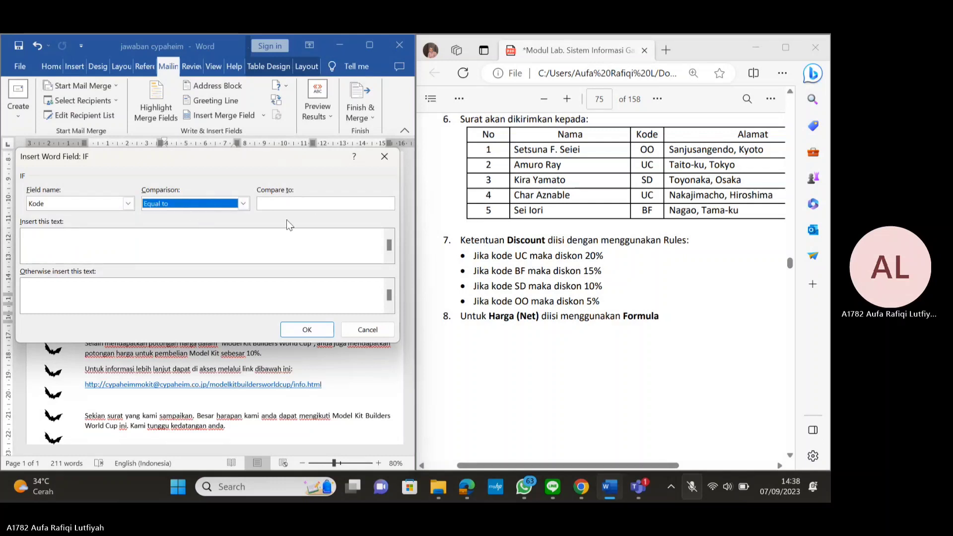
click(293, 201)
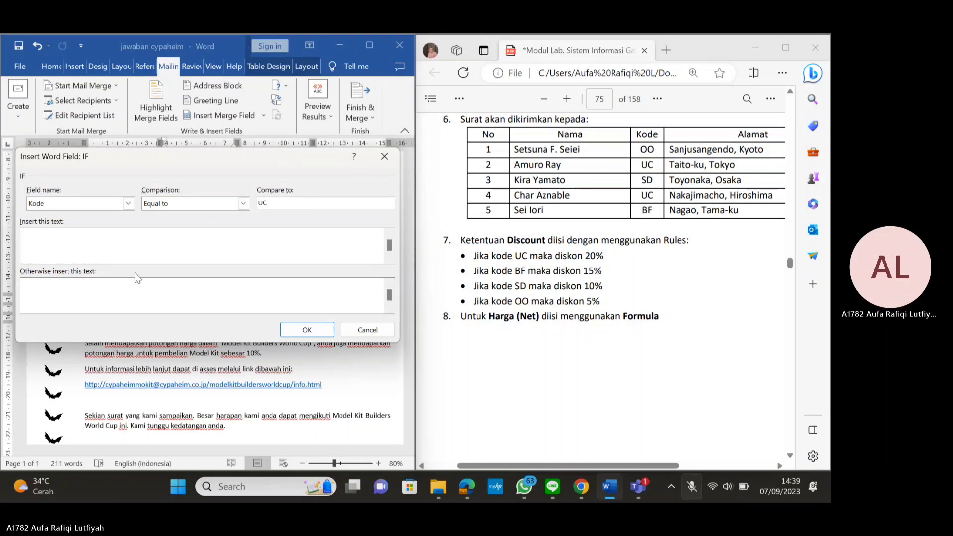
click(110, 256)
text(20%)
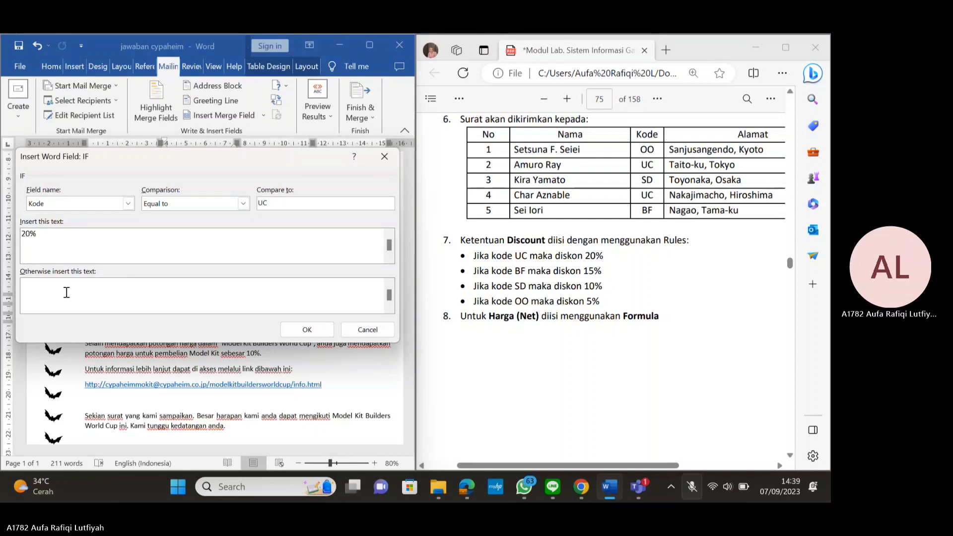
click(67, 293)
text(oo)
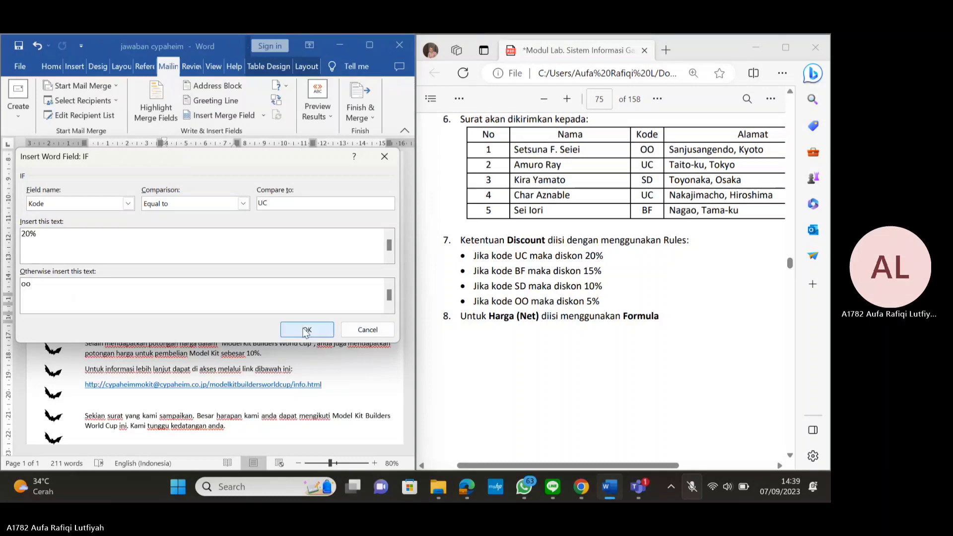
click(305, 330)
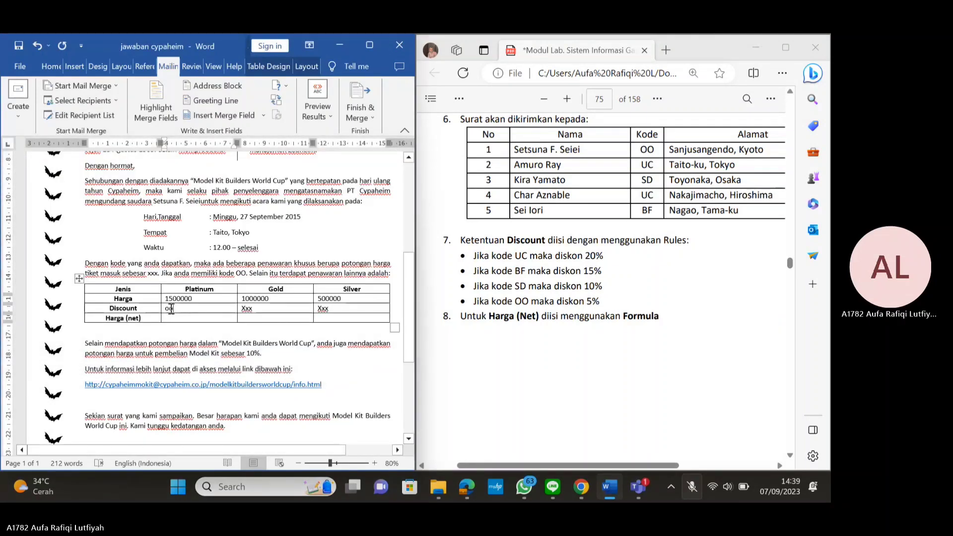
Toggle field codes on the new field to reveal its IF code and select the oo text
click(171, 308)
key(ctrl+shift+F9)
double_click(169, 308)
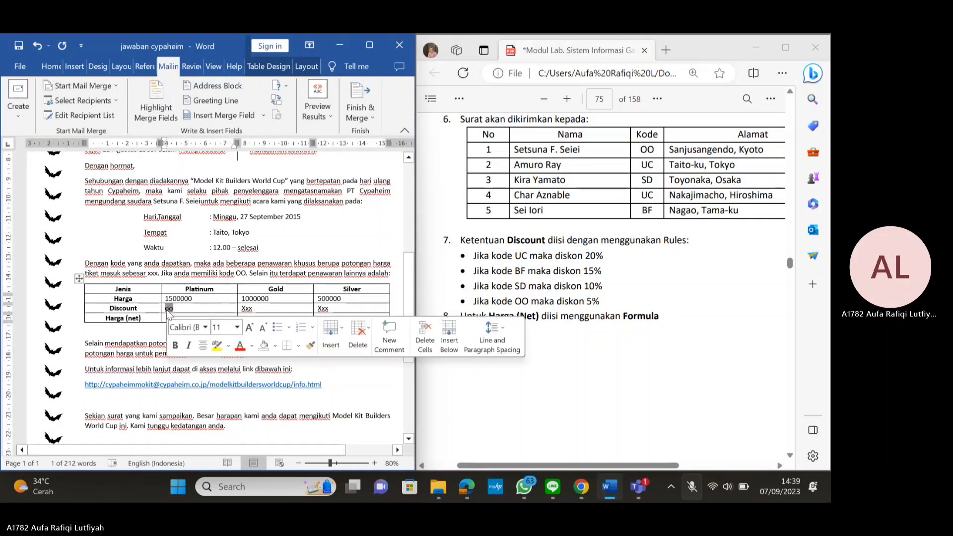
right_click(169, 308)
click(231, 270)
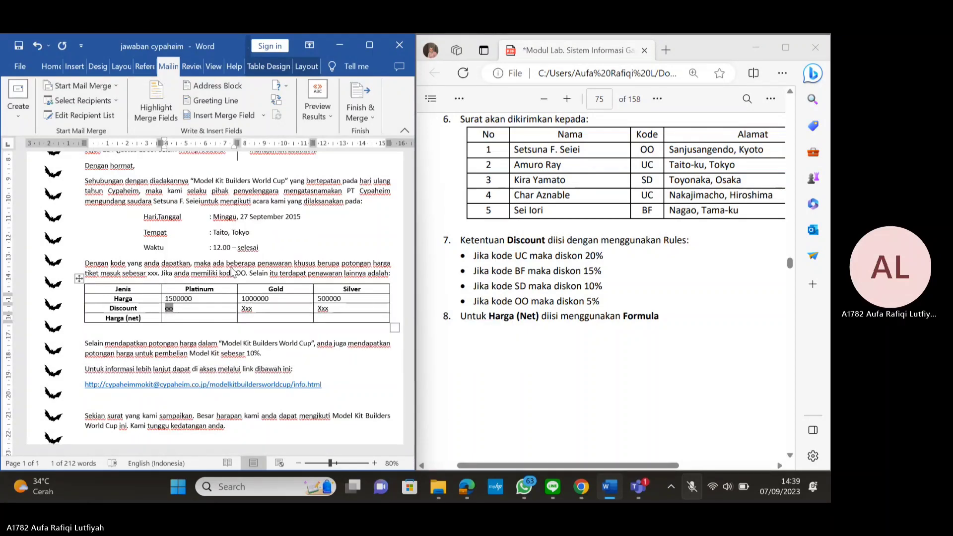
click(171, 328)
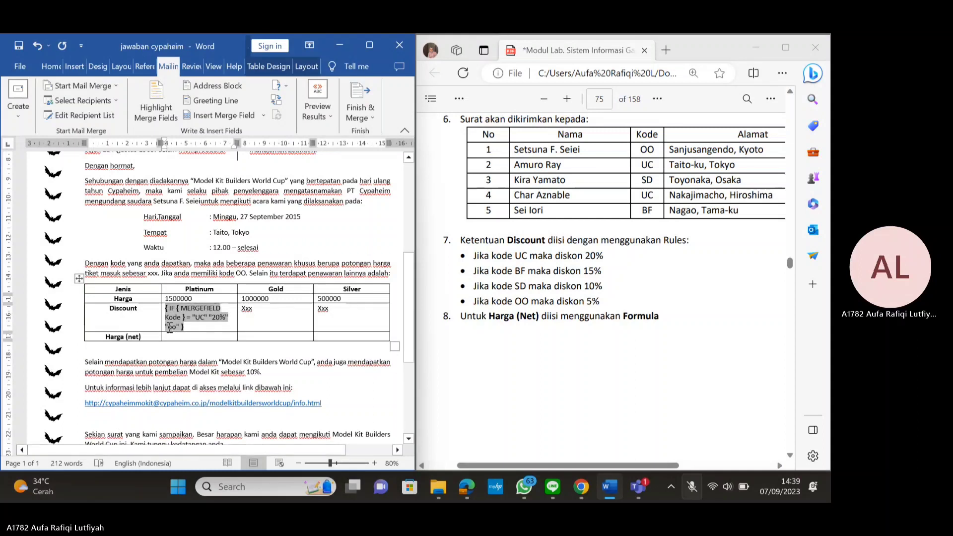
double_click(170, 327)
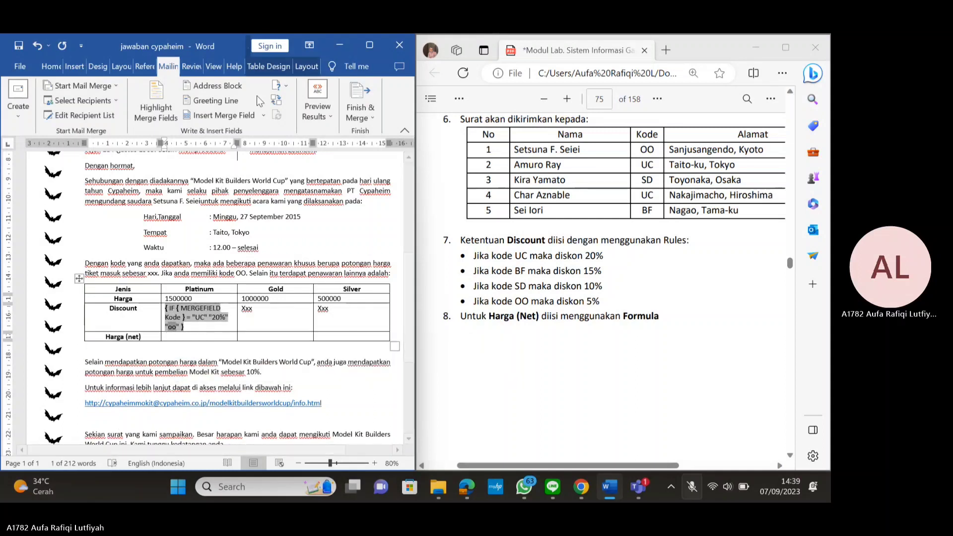
Start a second If...Then...Else rule testing the Kode field with Equal to
click(282, 85)
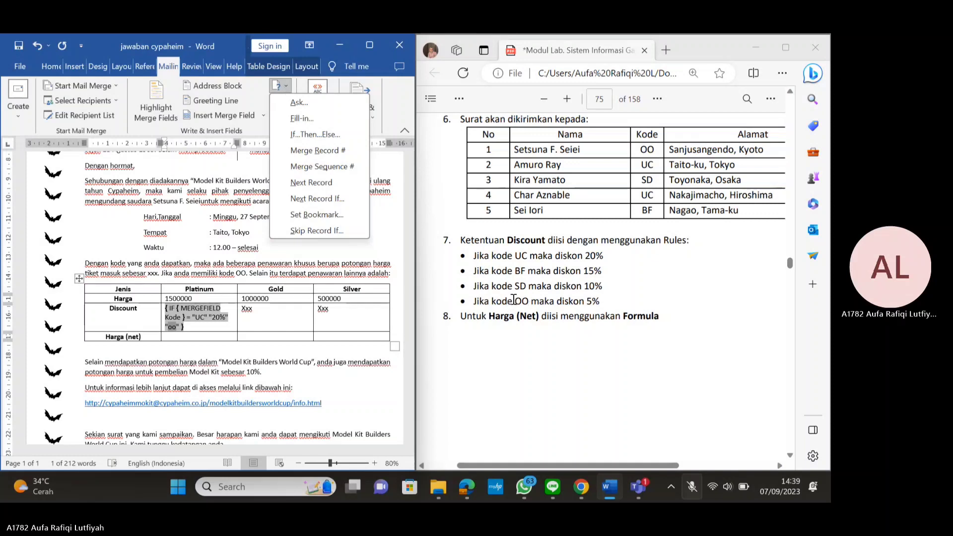
drag(509, 301, 528, 301)
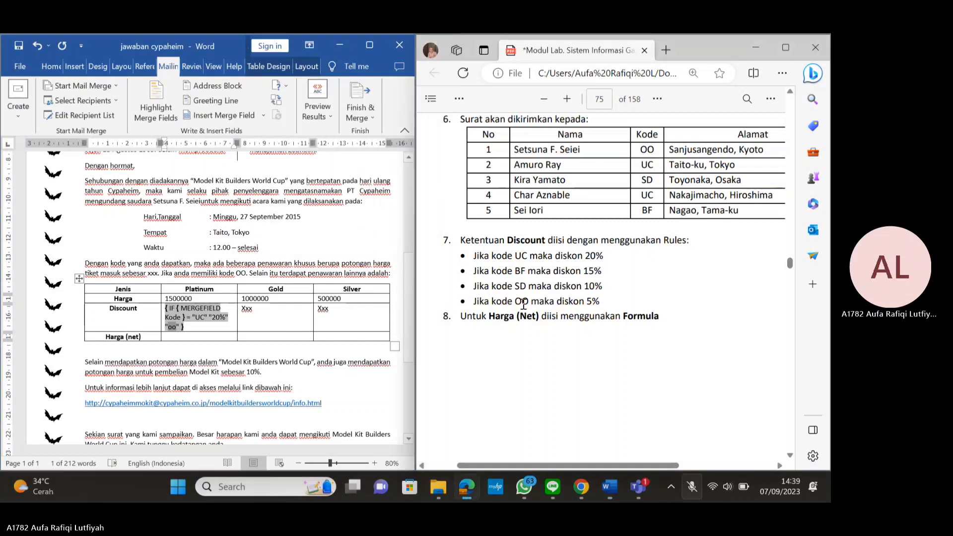
click(169, 331)
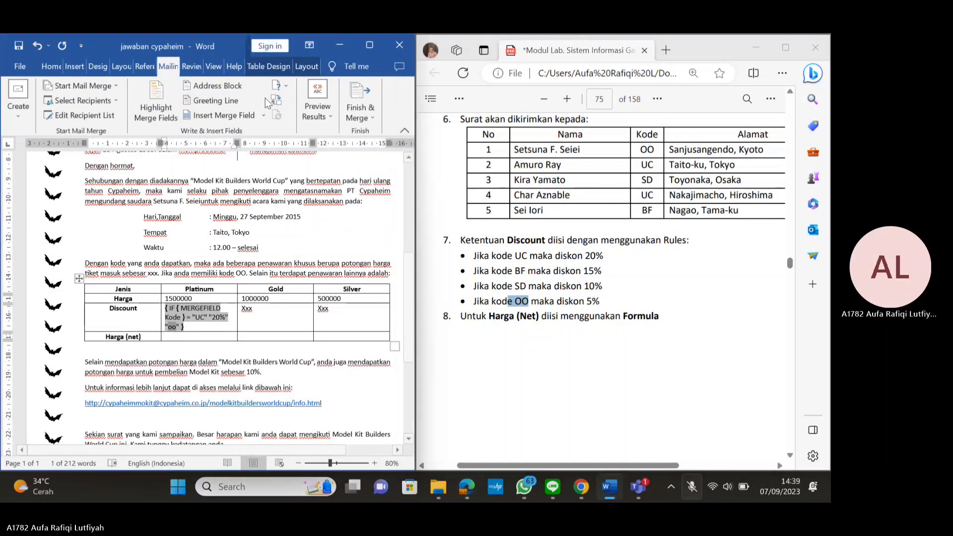
click(278, 88)
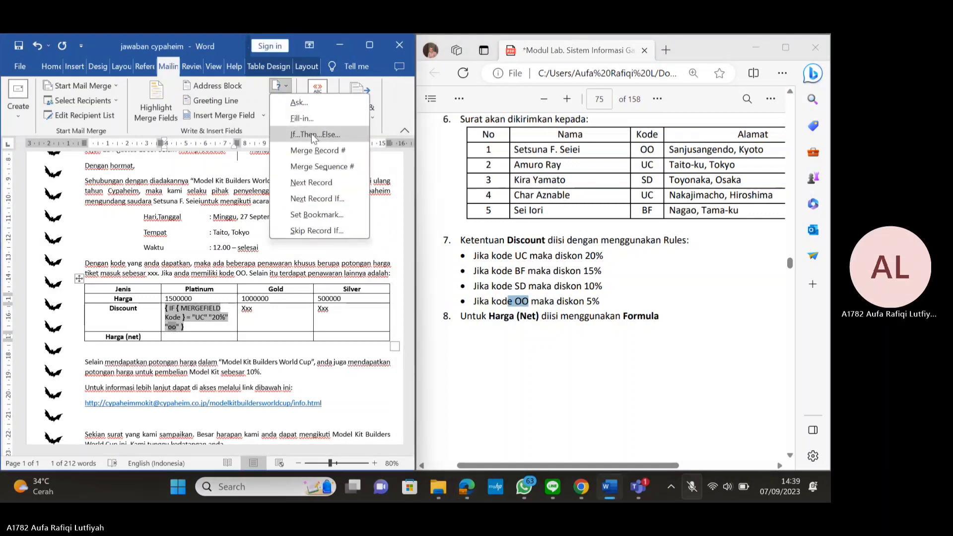
click(311, 134)
click(128, 204)
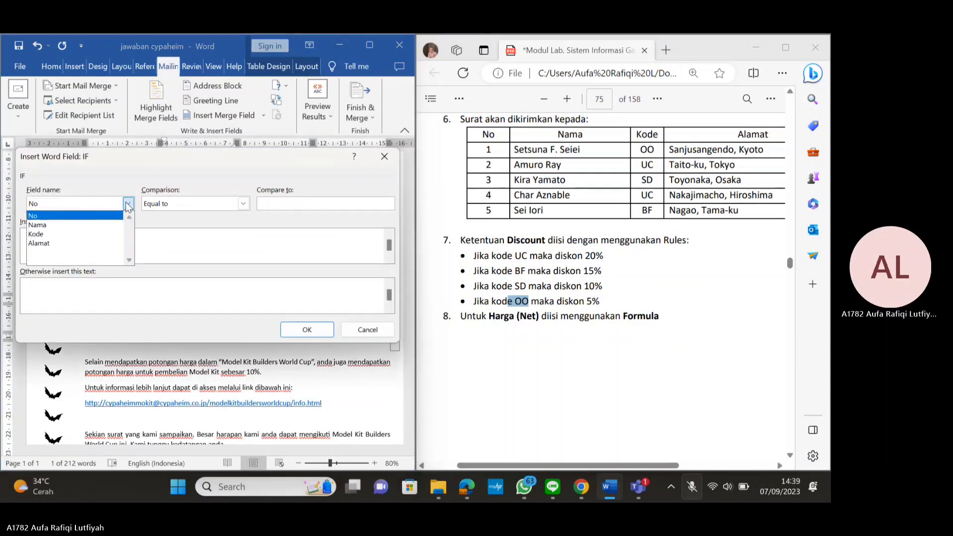
click(57, 235)
click(243, 204)
click(242, 204)
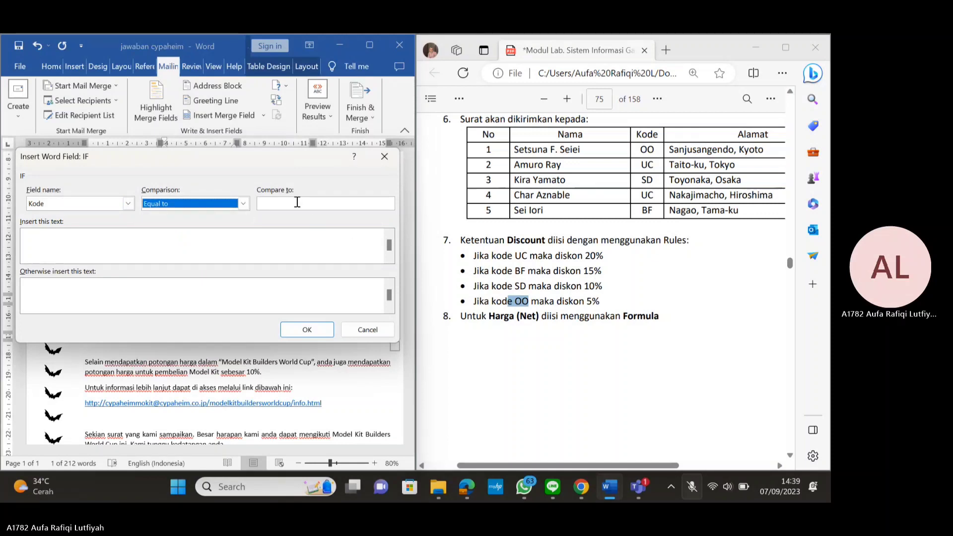
Set the rule to compare with BF, insert 15%, otherwise OO, and confirm it
click(276, 206)
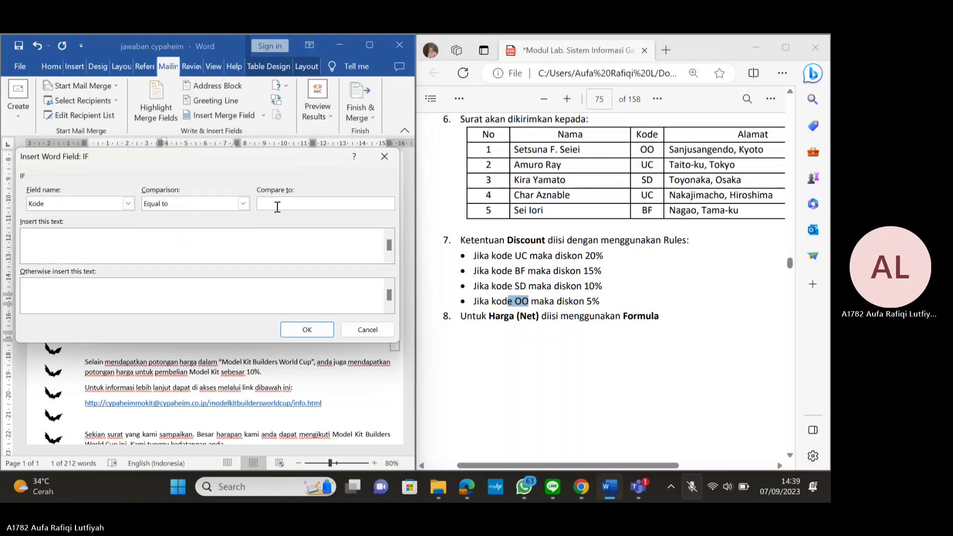
text(BF)
key(Tab)
drag(584, 271, 601, 273)
click(58, 242)
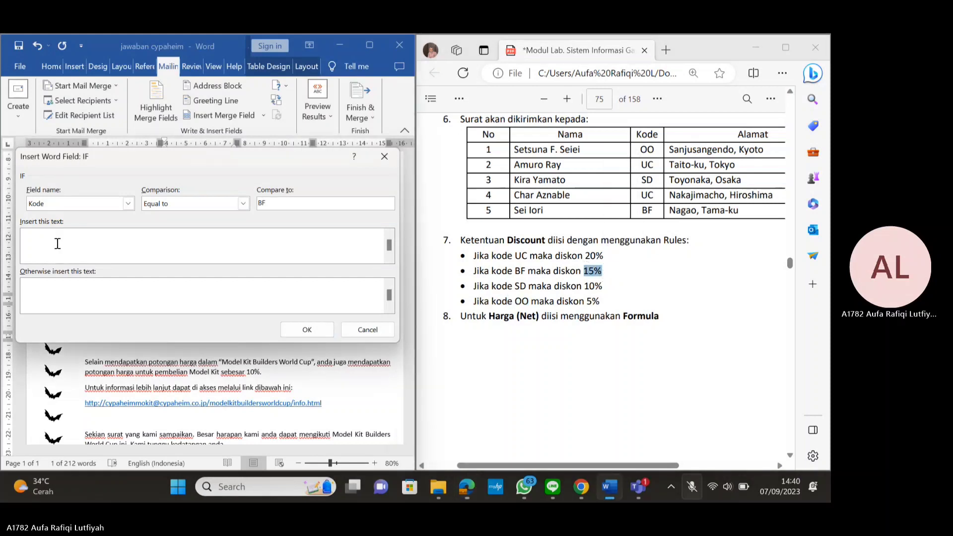
text(2)
text(15)
text(%)
click(43, 288)
text(OO)
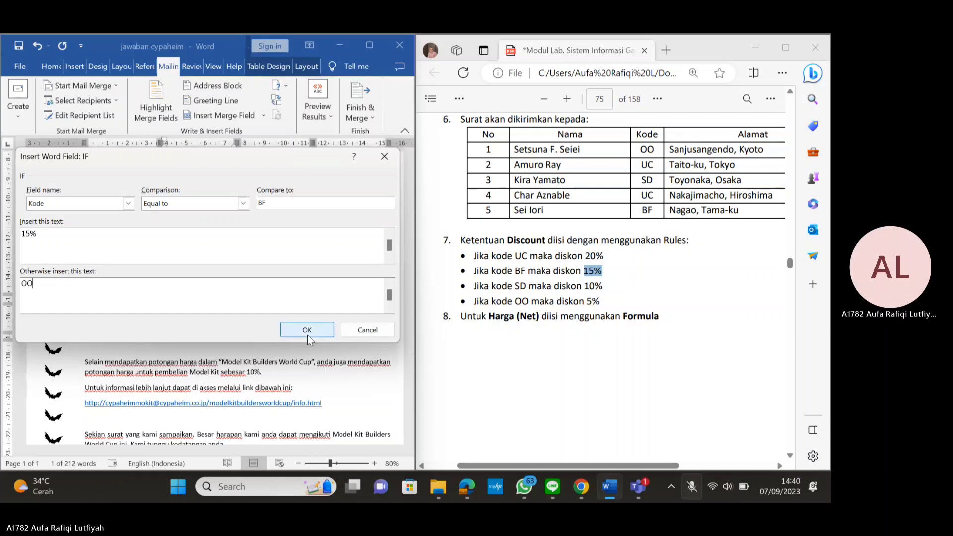
click(307, 330)
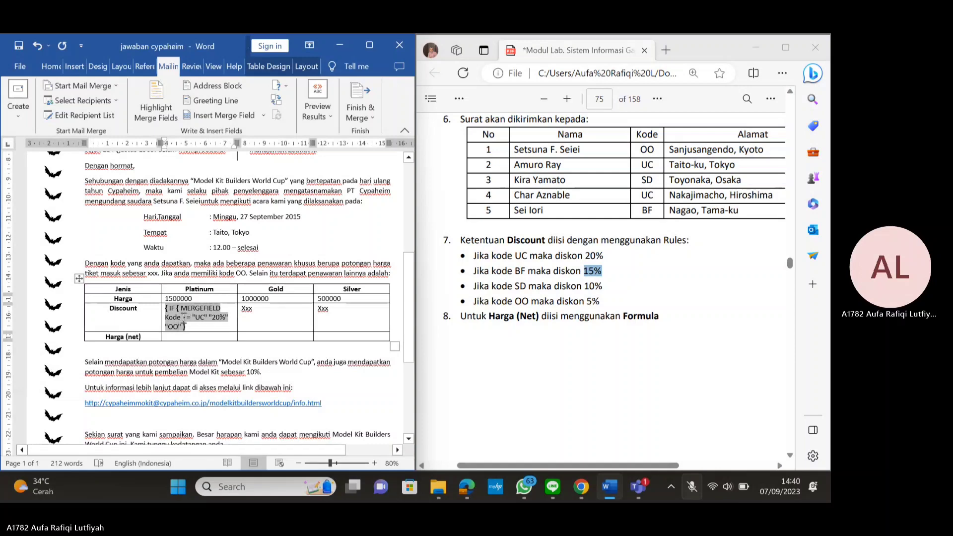
Update the discount field and toggle its field codes to show the nested IF code
right_click(182, 318)
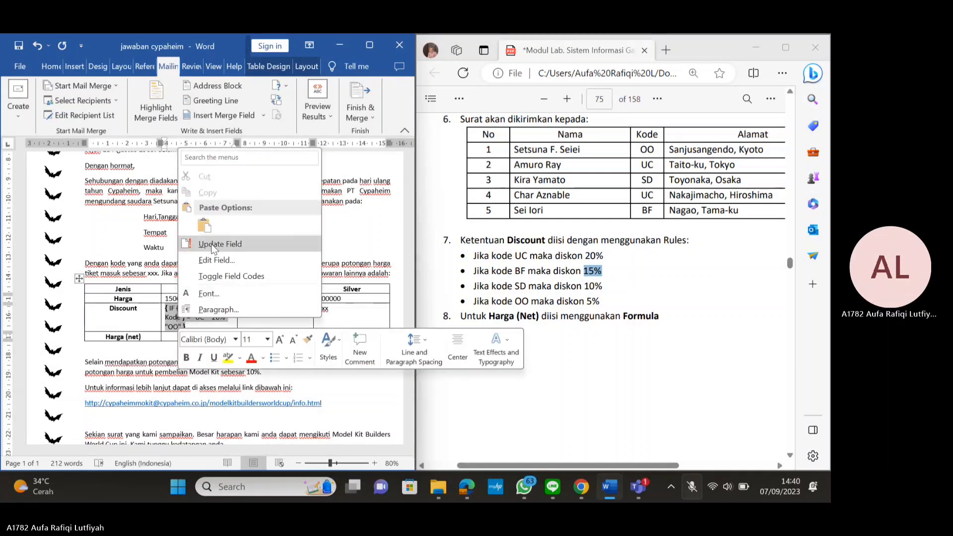
click(212, 245)
right_click(171, 308)
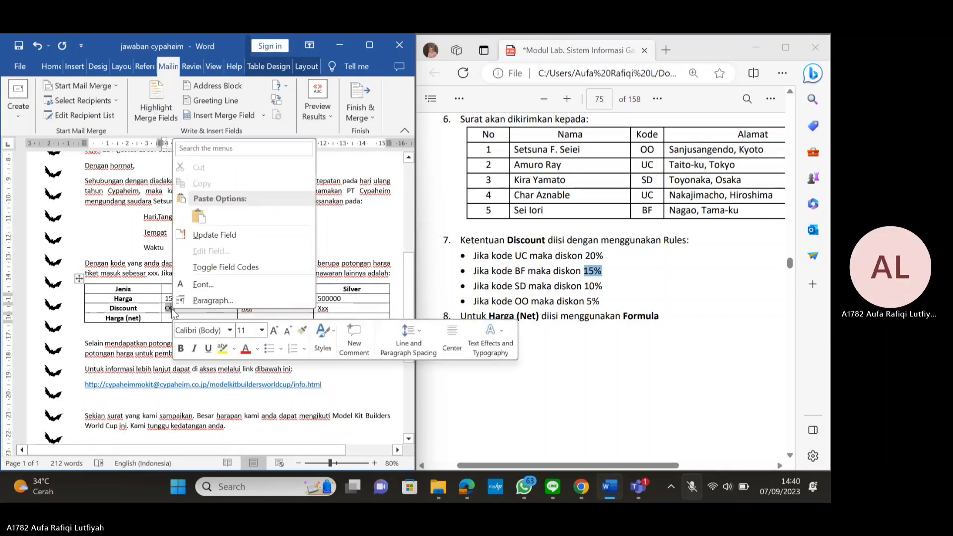
click(224, 267)
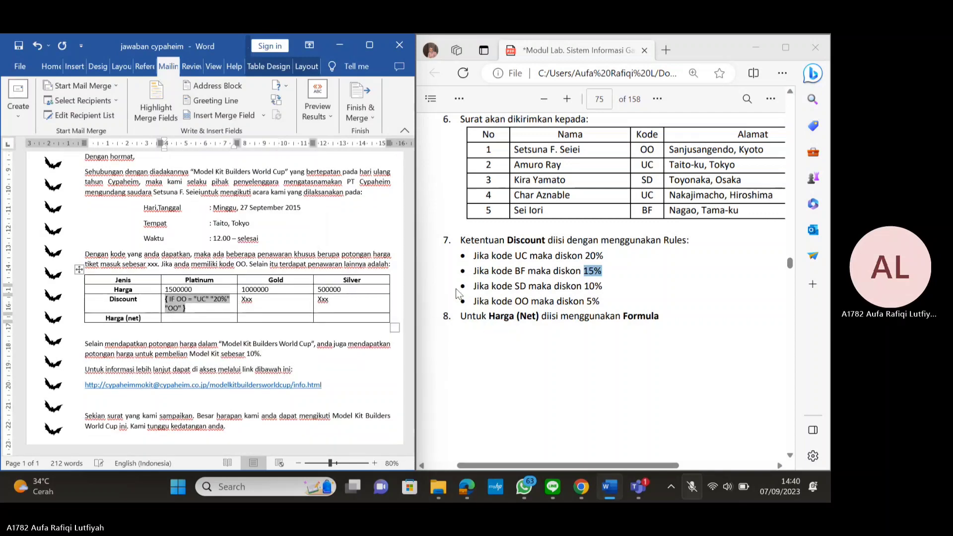
drag(472, 286, 608, 302)
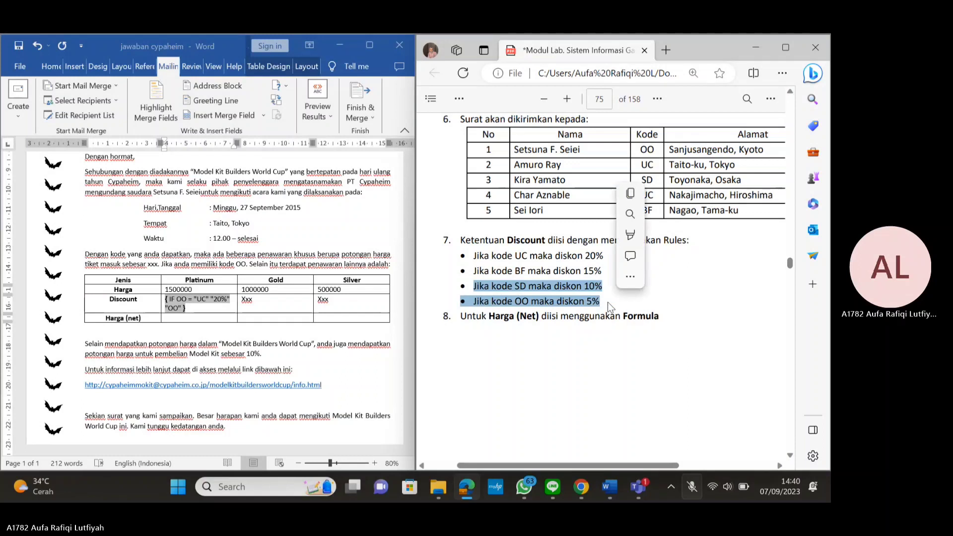
click(607, 302)
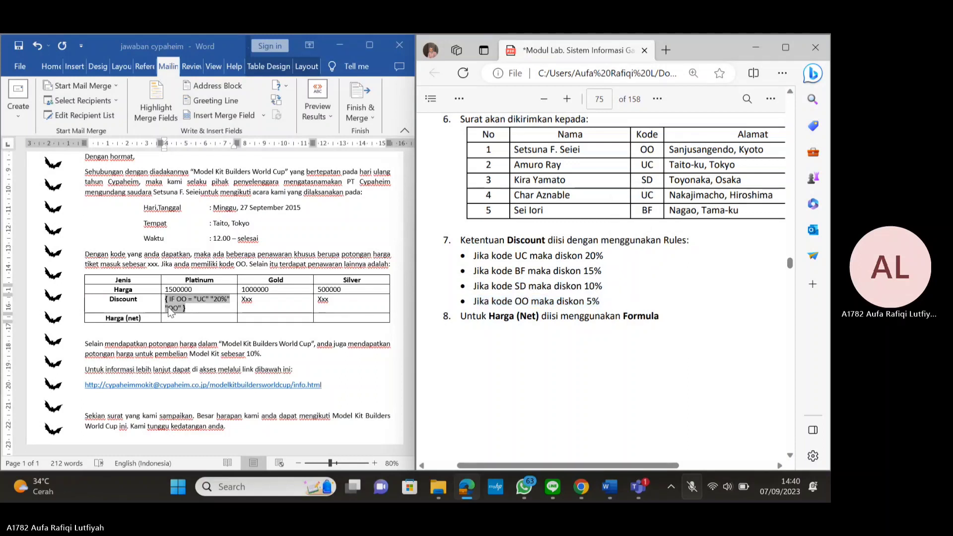
click(169, 307)
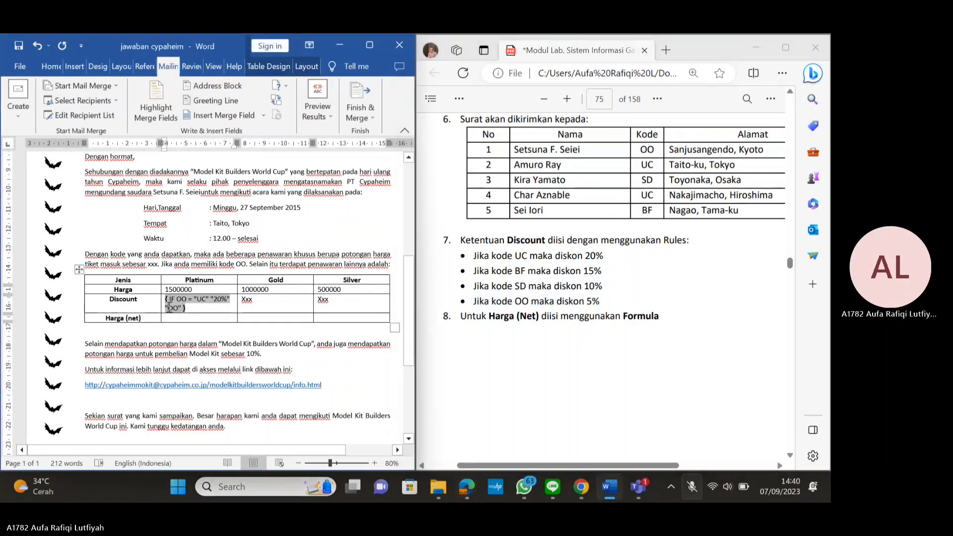
Expand the nested field codes fully and select the innermost OO placeholder
drag(168, 308, 180, 308)
right_click(167, 307)
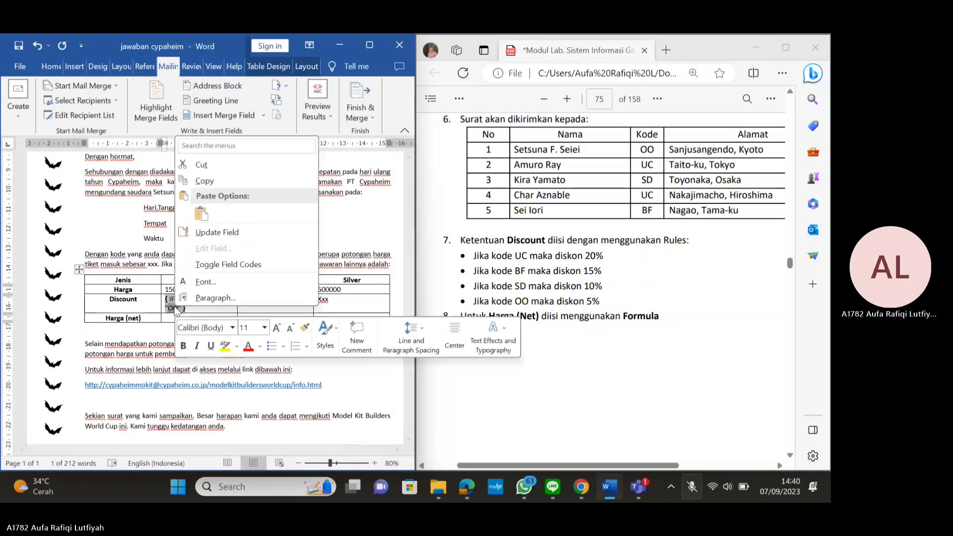
click(221, 266)
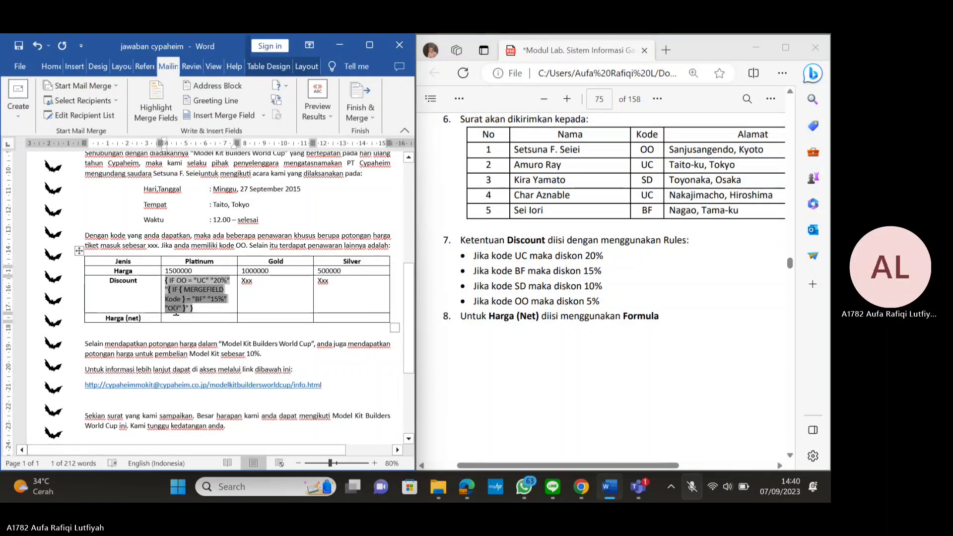
click(171, 308)
drag(170, 308, 178, 310)
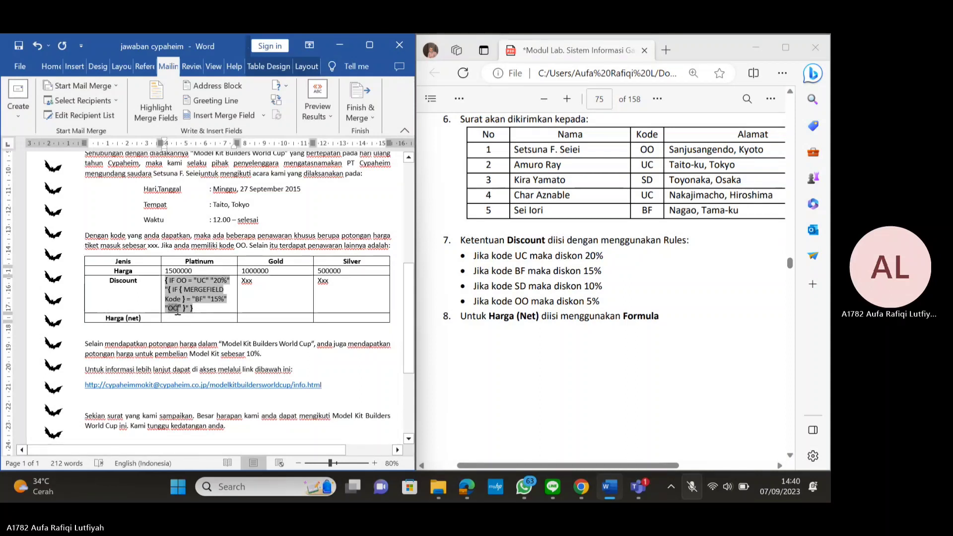
right_click(172, 307)
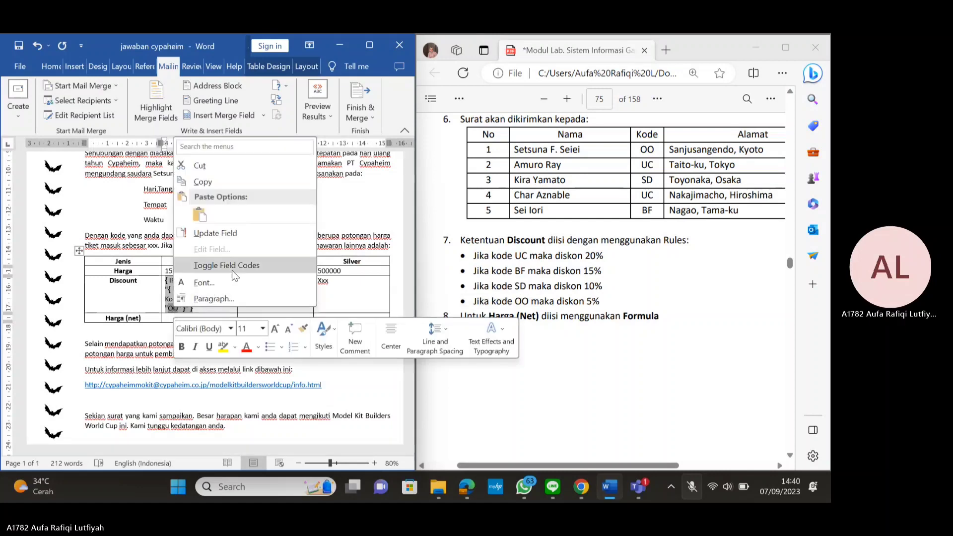
click(231, 266)
drag(168, 307, 179, 309)
right_click(172, 309)
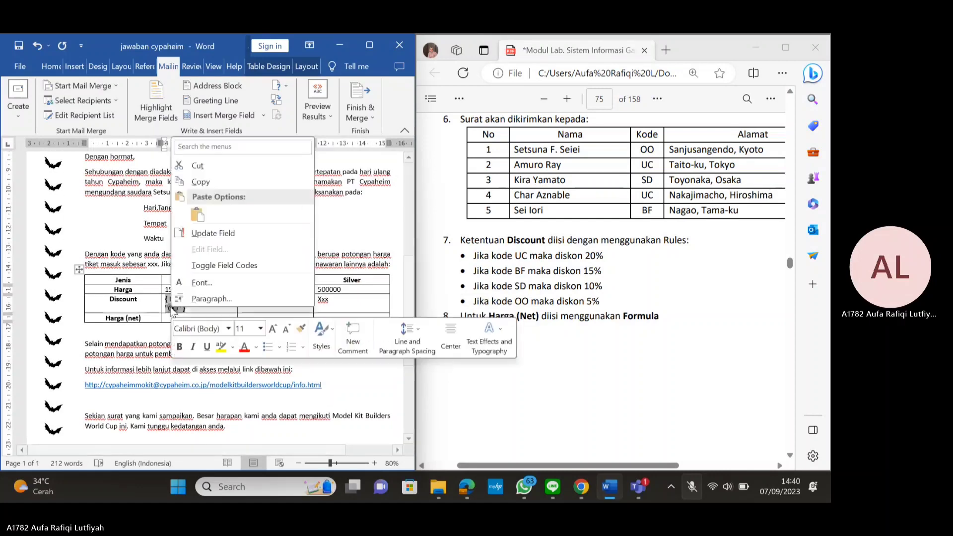
click(225, 265)
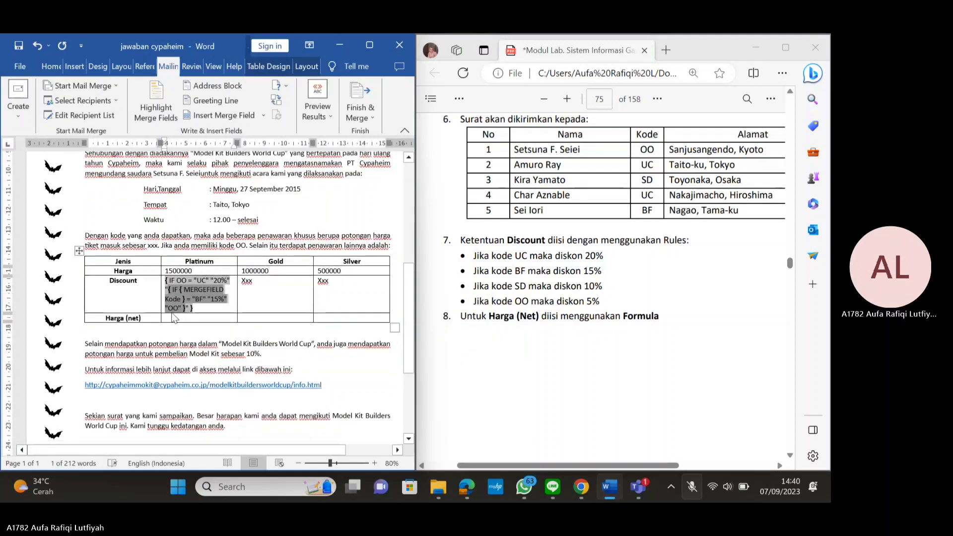
click(167, 308)
drag(167, 307, 178, 310)
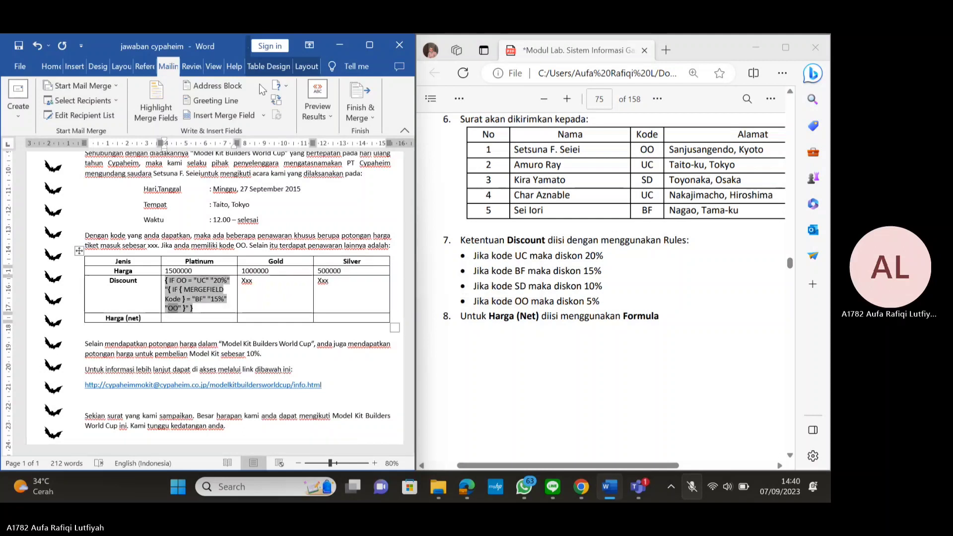
Start a third If...Then...Else rule comparing Kode equal to SD
click(279, 88)
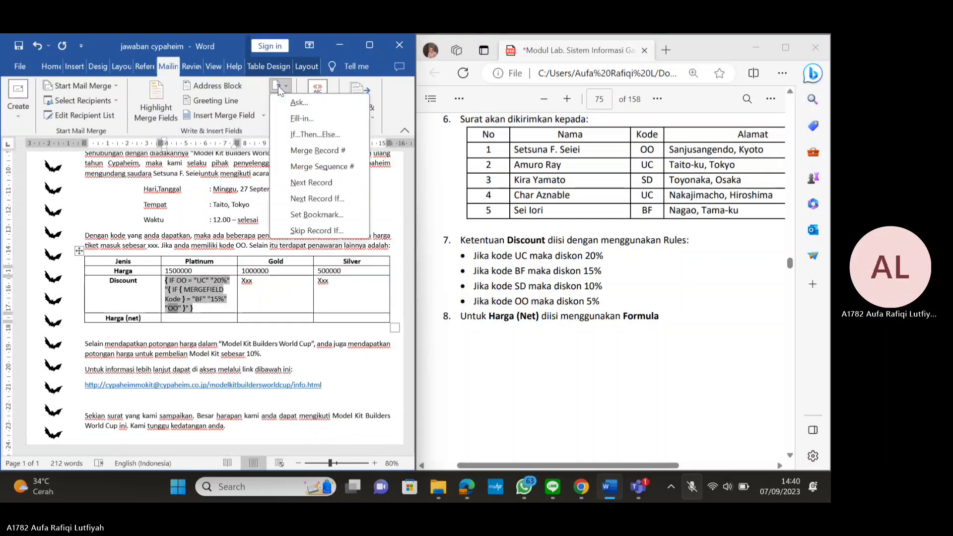
click(314, 136)
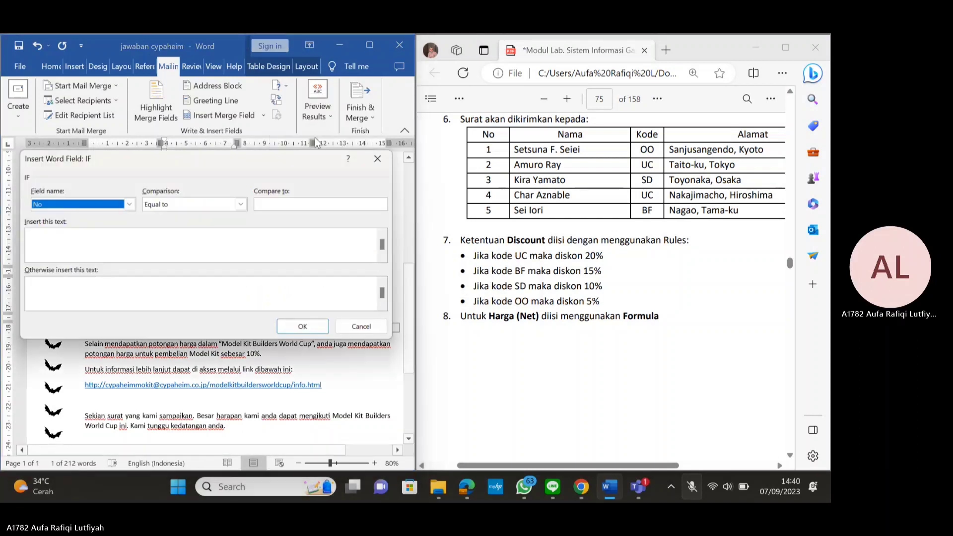
click(130, 204)
click(64, 237)
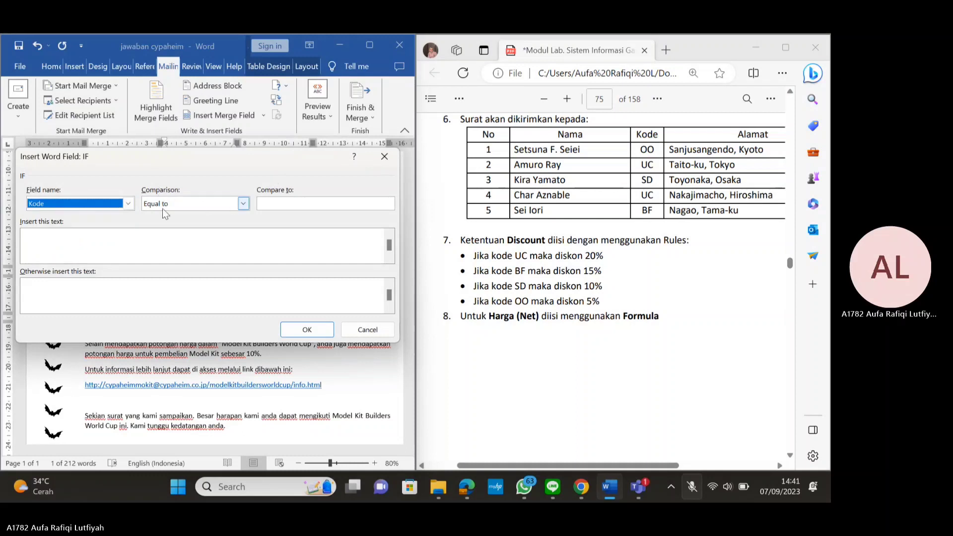
click(308, 202)
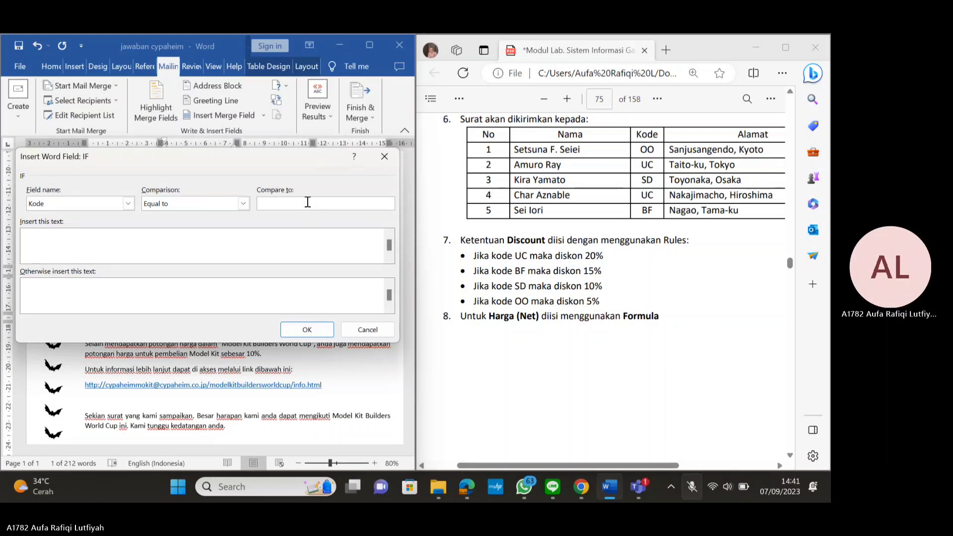
text(SD)
Enter 10% as the match result and 5% otherwise, then confirm the field
click(110, 248)
text(1)
drag(467, 299, 600, 303)
click(42, 284)
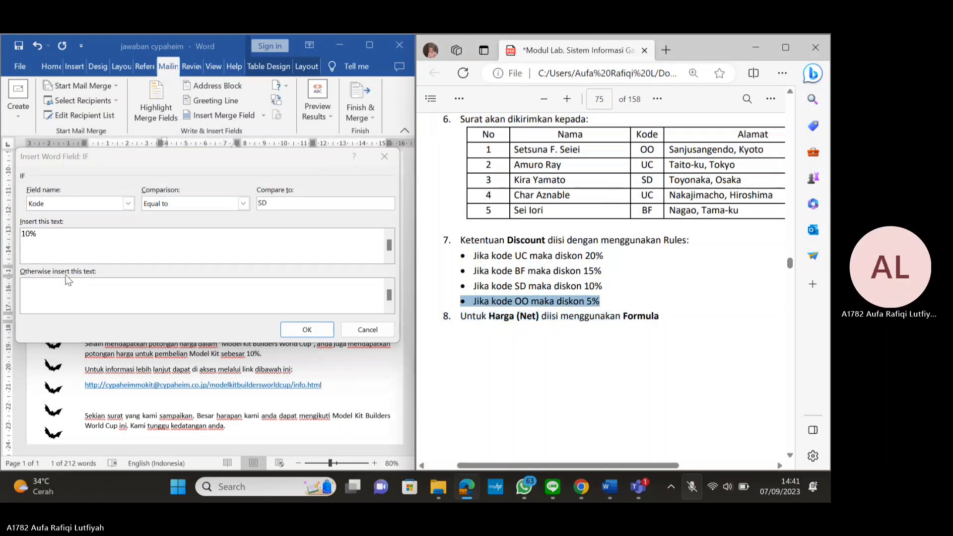
click(32, 282)
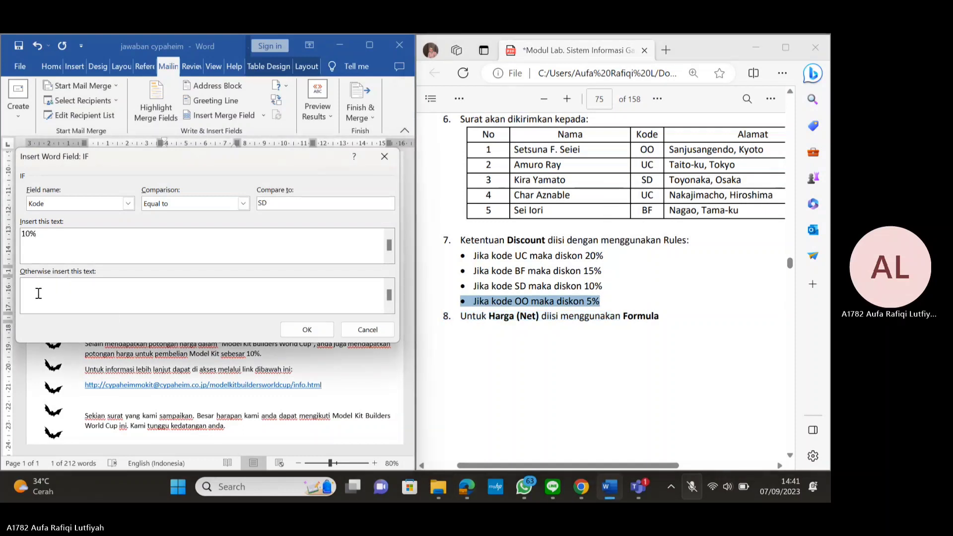
text(5%)
click(315, 328)
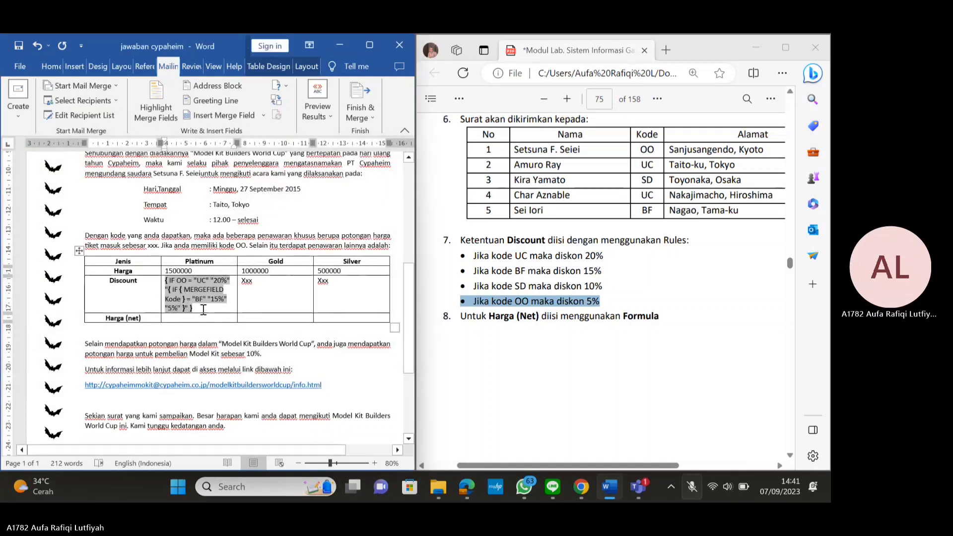
Update the nested discount field, check its codes, and leave it showing 5%
drag(203, 310, 172, 287)
key(ctrl+c)
right_click(177, 290)
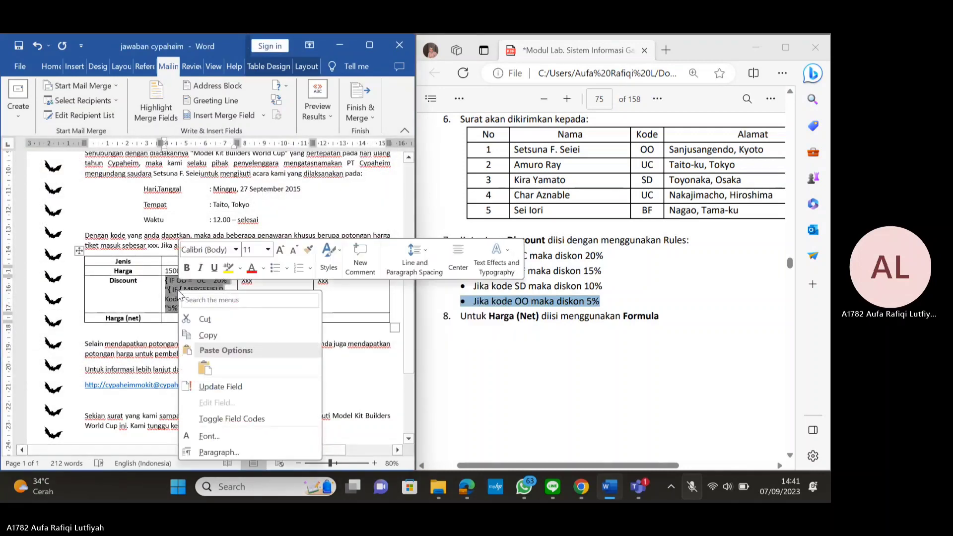
click(234, 388)
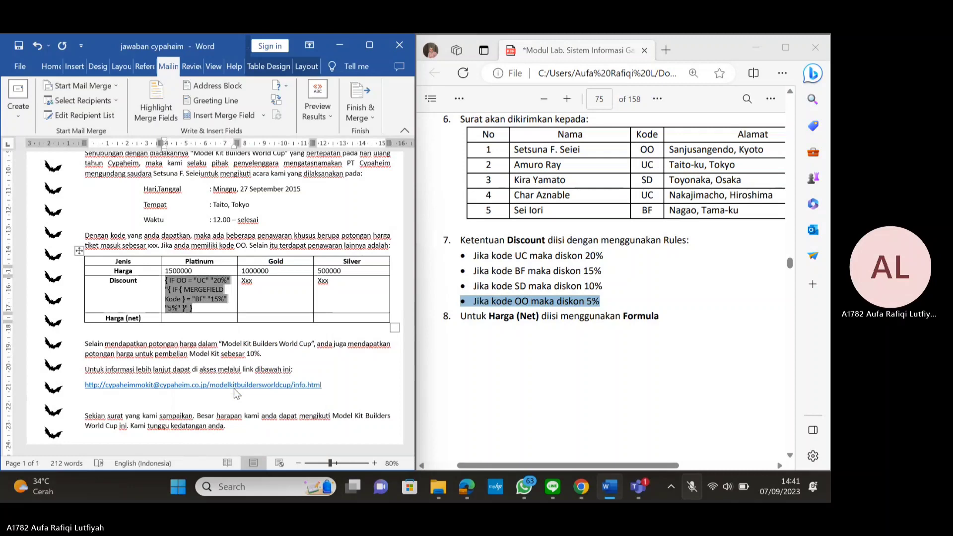
right_click(172, 282)
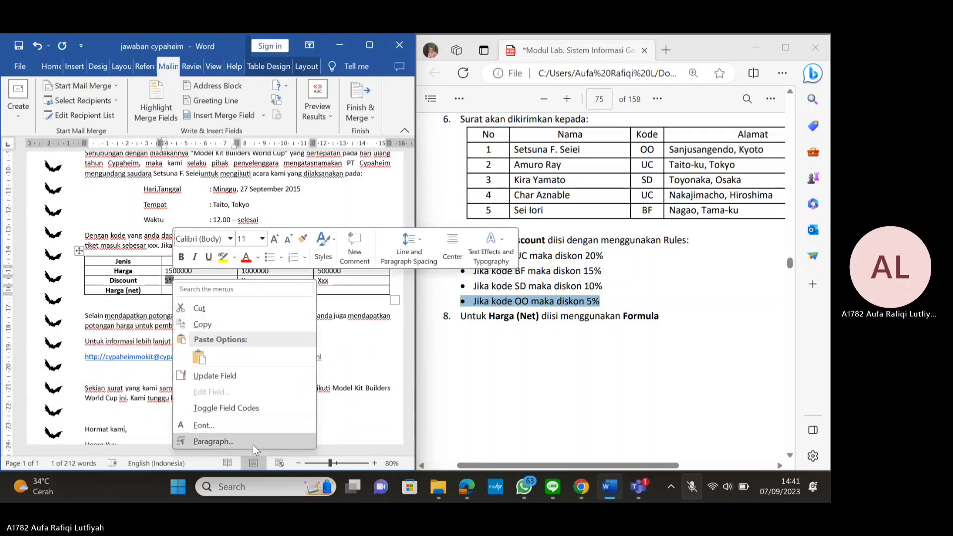
click(234, 409)
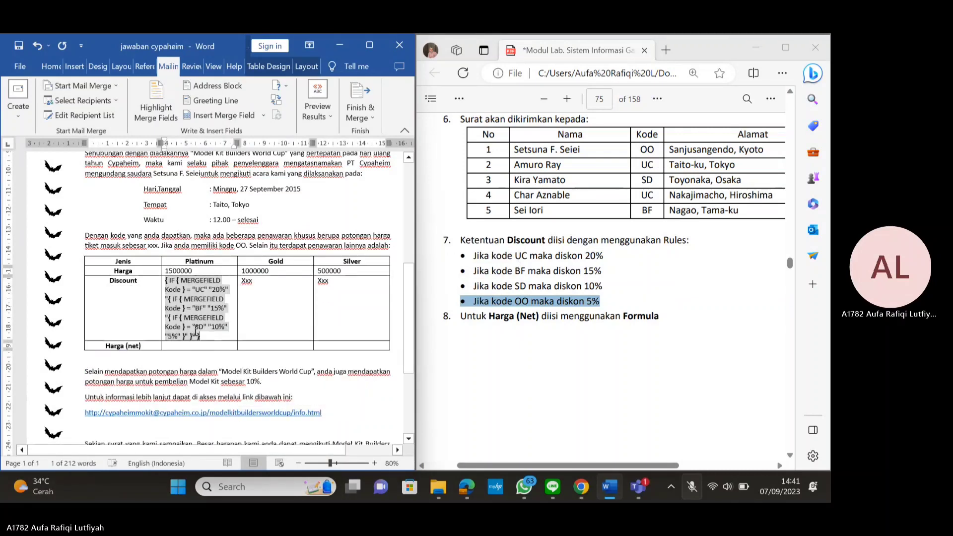
right_click(181, 302)
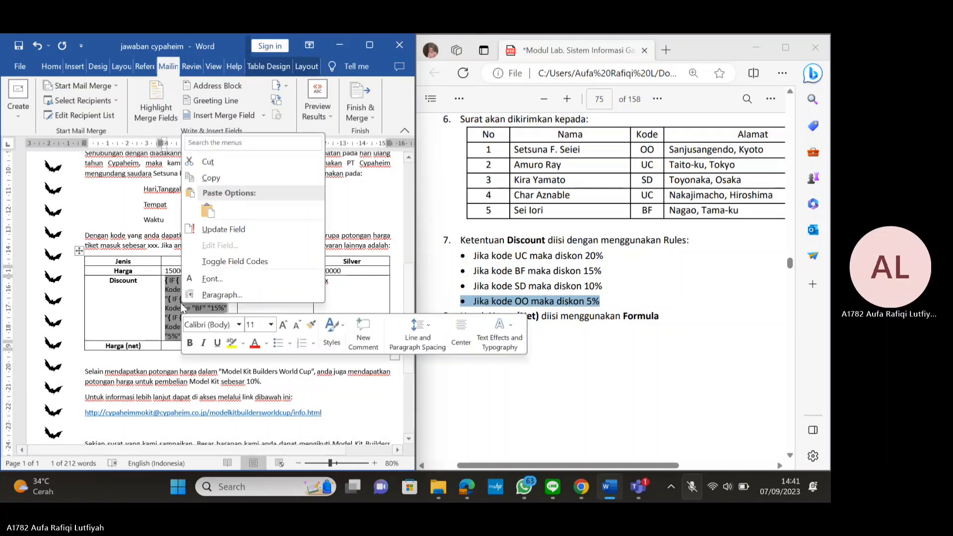
click(213, 228)
Copy the 5% discount field into the Gold and Silver Discount cells
click(263, 283)
key(BackSpace)
key(BackSpace)
key(BackSpace)
mouse_move(185, 281)
mouse_down()
mouse_move(158, 284)
mouse_move(171, 282)
mouse_up()
key(ctrl+c)
click(278, 281)
key(ctrl+v)
click(342, 281)
key(ctrl+v)
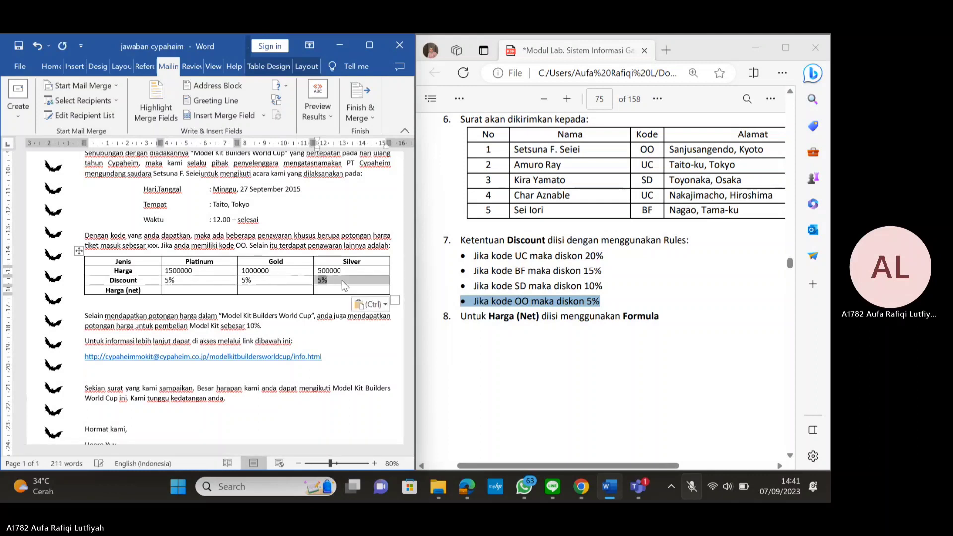
click(166, 272)
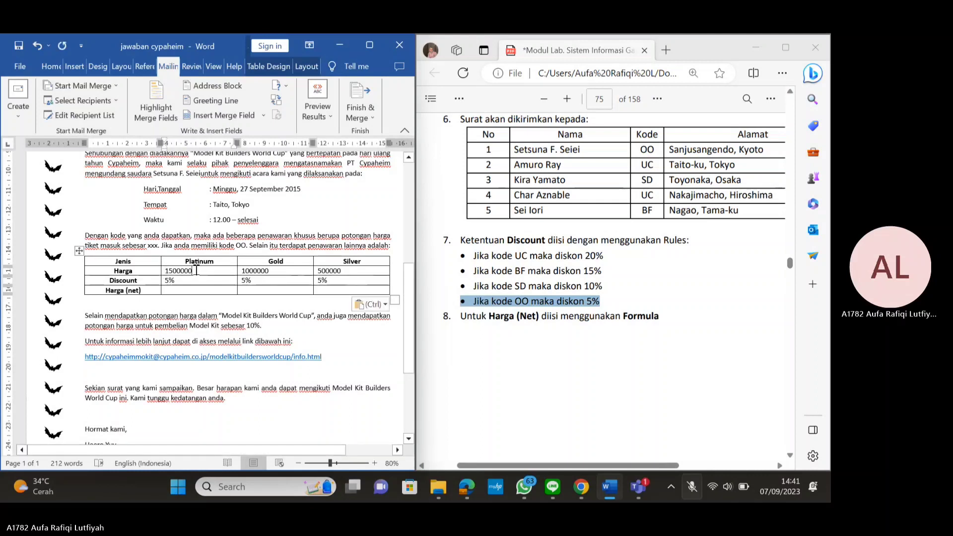
Replace the Platinum price with a =1500000 formula field in #.##0 format, showing 1.500.000
scroll(725, 290, up, 10)
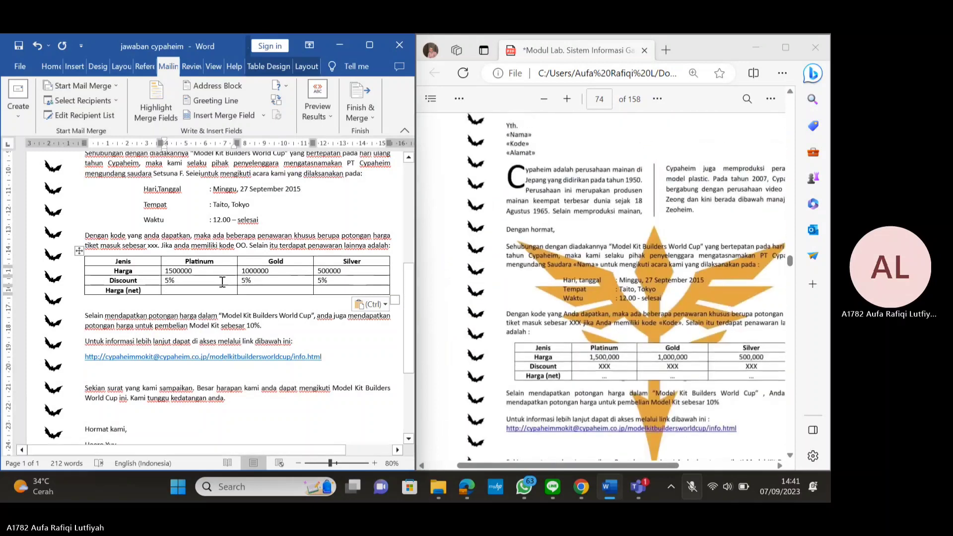
click(199, 271)
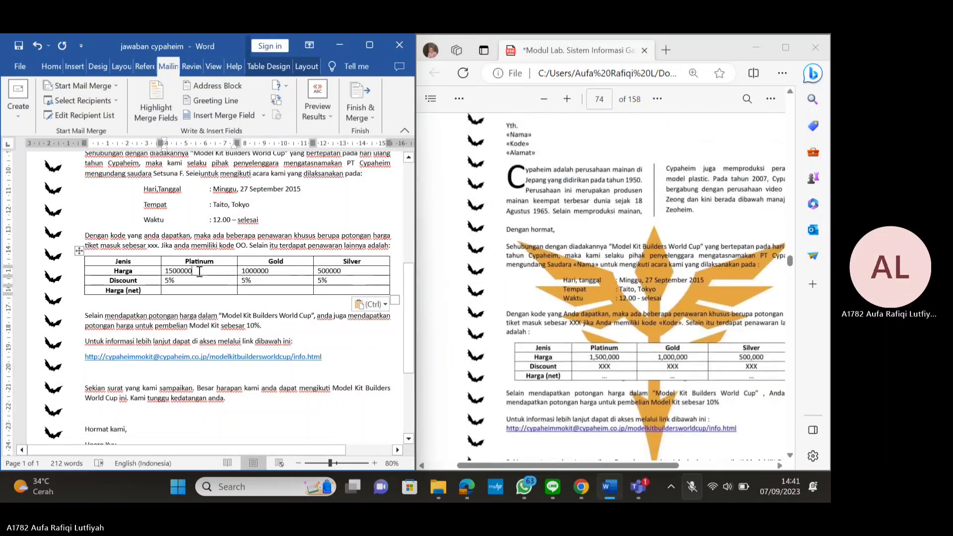
click(373, 37)
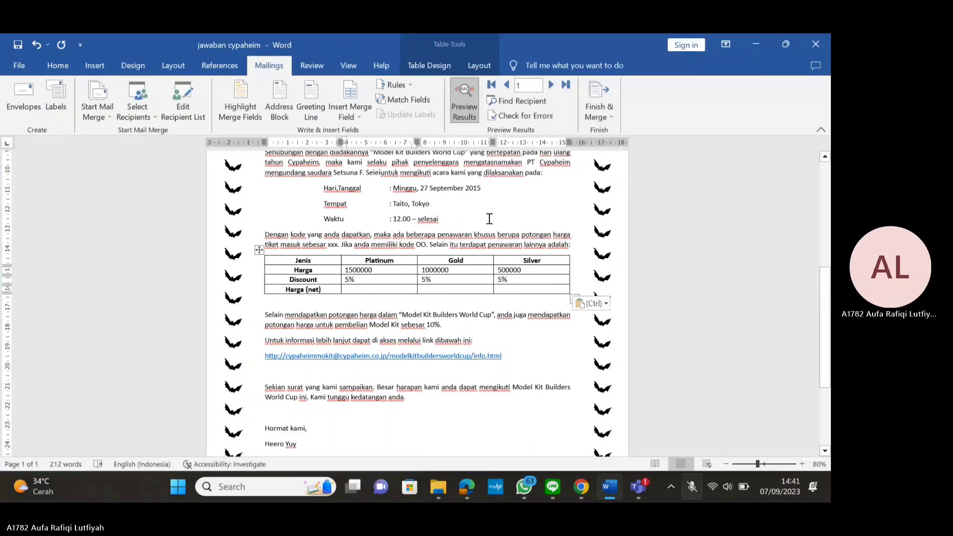
double_click(350, 271)
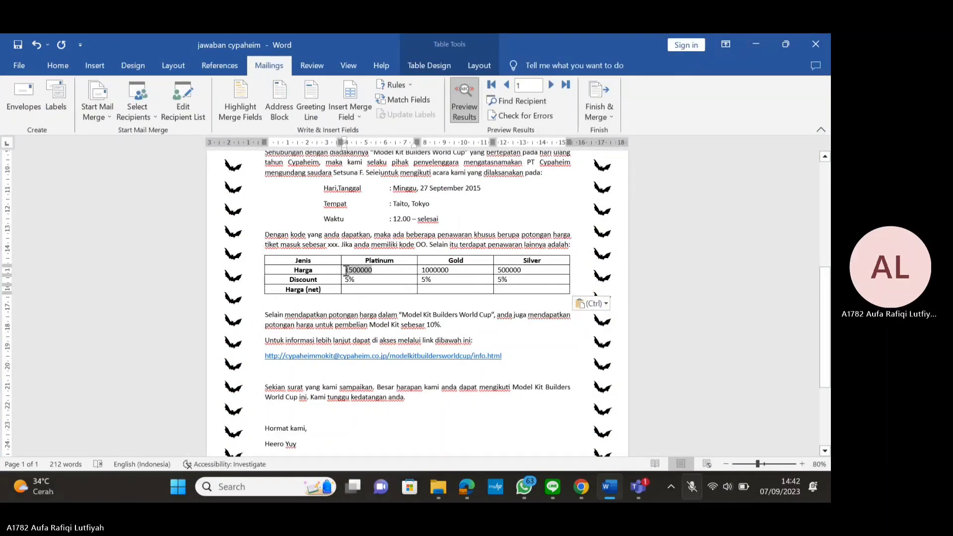
click(479, 65)
click(719, 115)
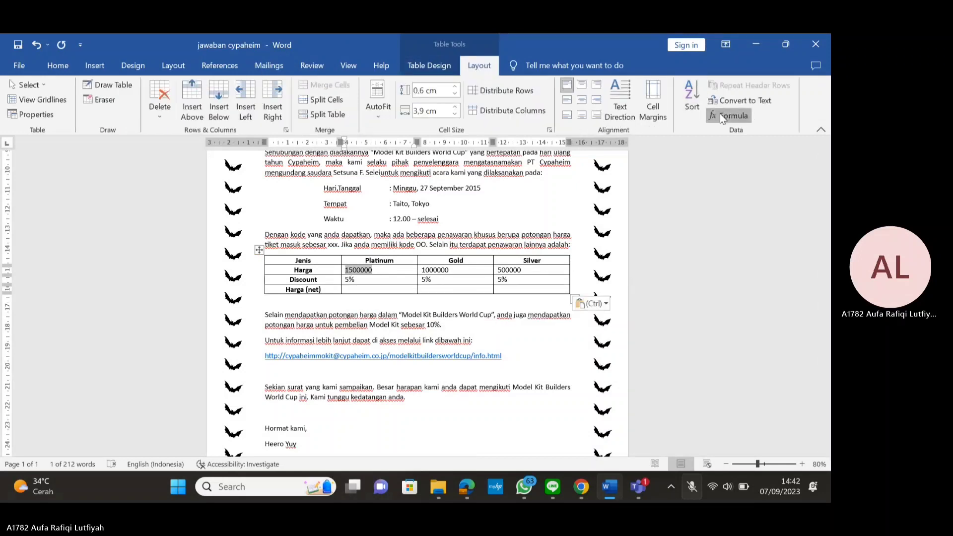
drag(372, 186, 570, 173)
text(1500000)
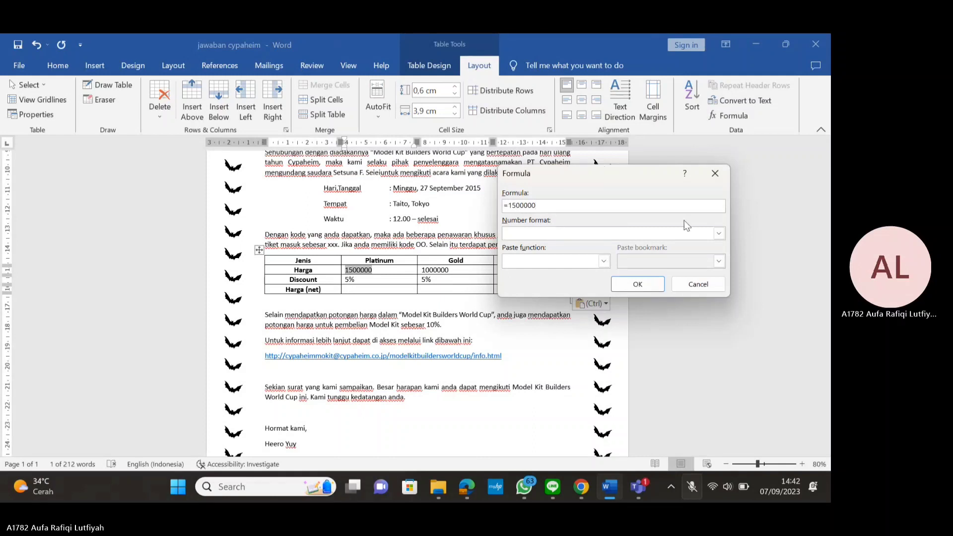
click(718, 233)
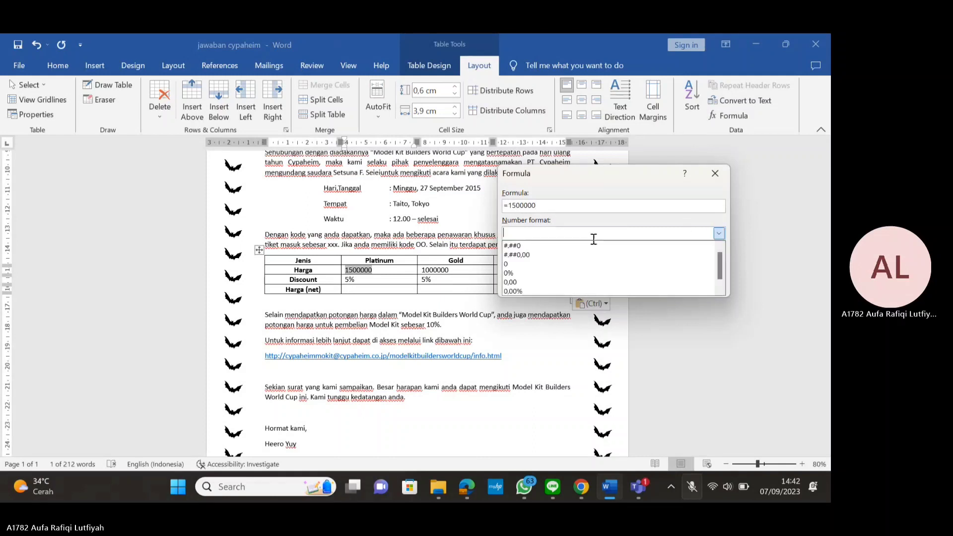
click(522, 247)
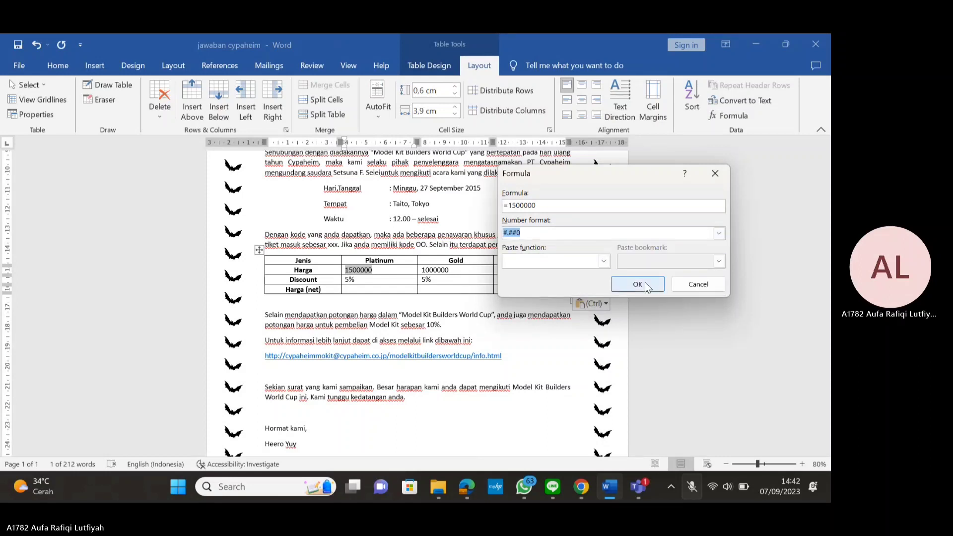
click(620, 286)
click(460, 269)
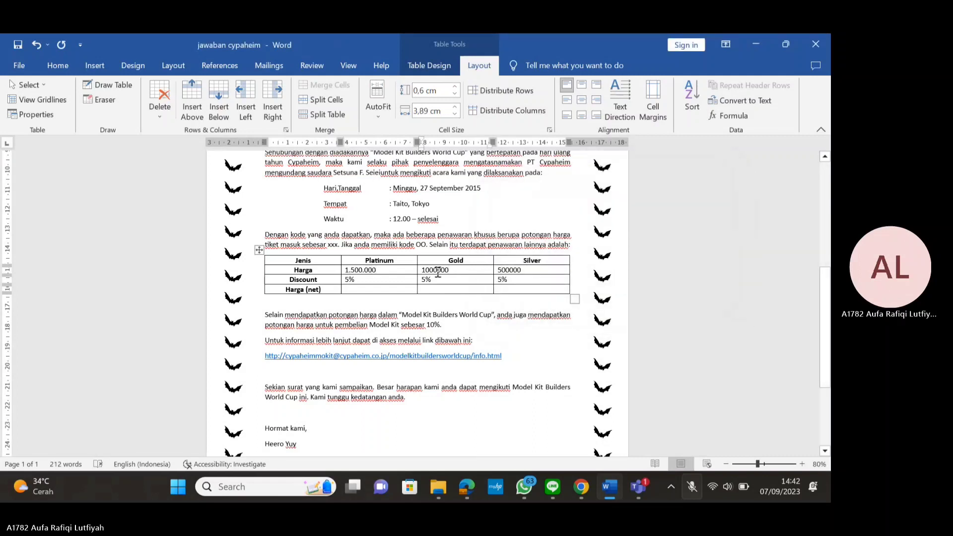
Turn the Gold price into a =1000000 formula field formatted #.##0, showing 1.000.000
drag(461, 269, 422, 270)
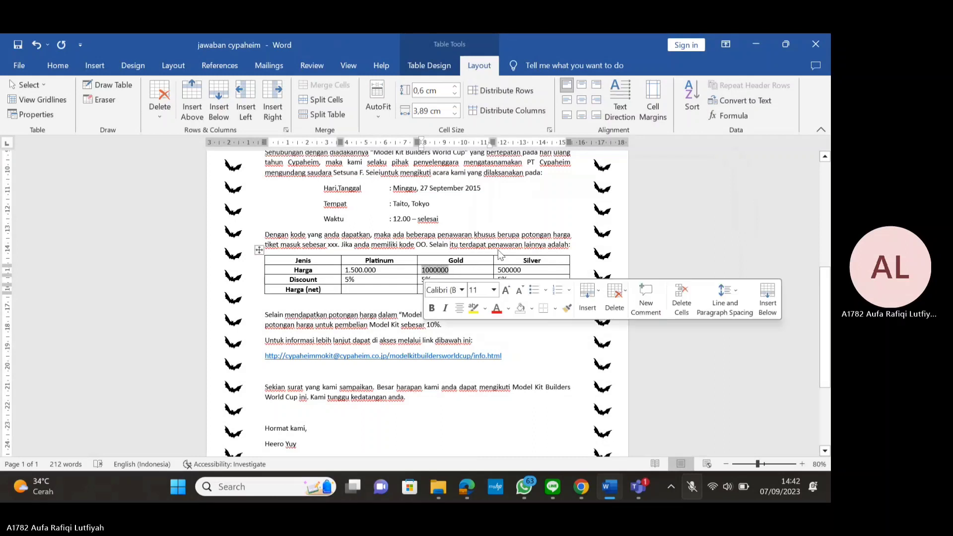
click(733, 117)
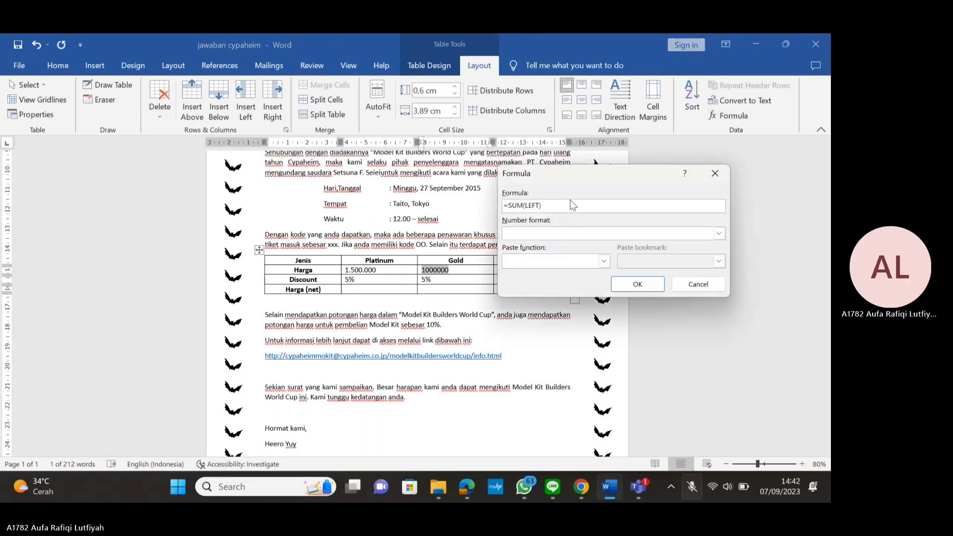
key(BackSpace)
key(BackSpace)
key(BackSpace)
key(BackSpace)
text(1000)
click(718, 233)
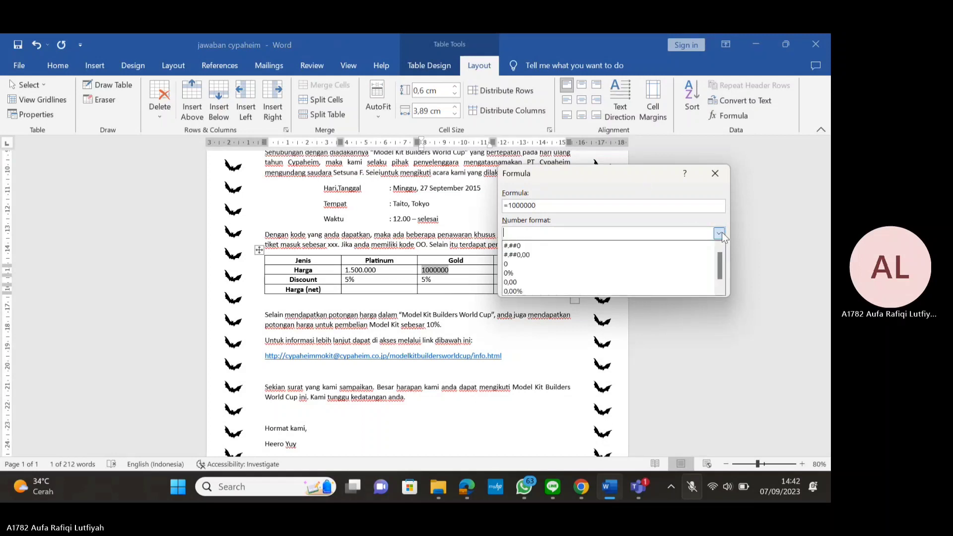
click(540, 245)
click(661, 285)
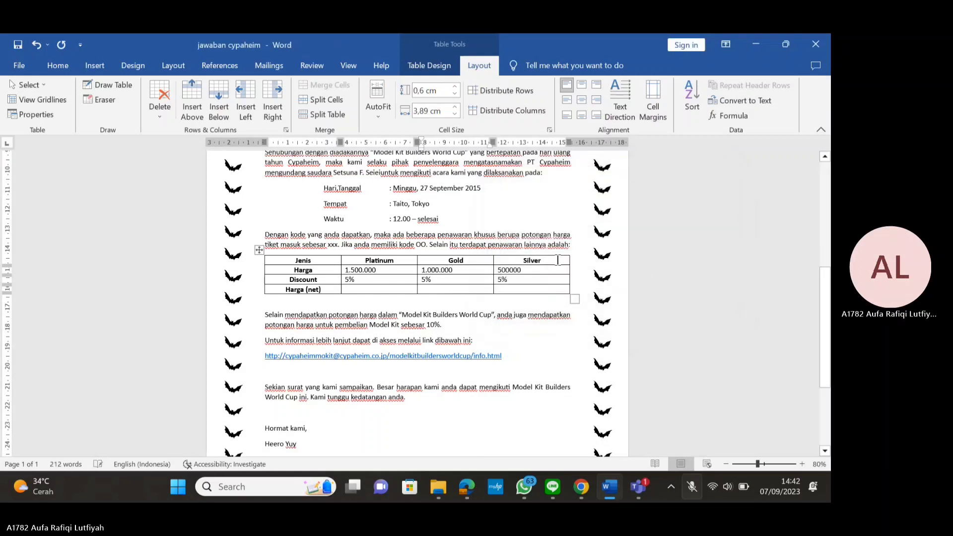
Turn the Silver price into a =500000 formula field formatted #.##0, showing 500.000
double_click(518, 271)
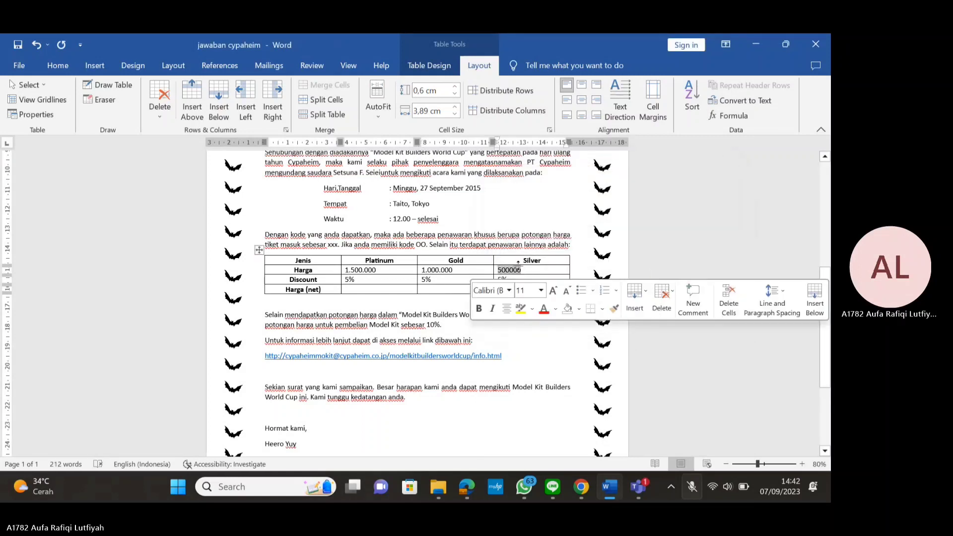
click(748, 122)
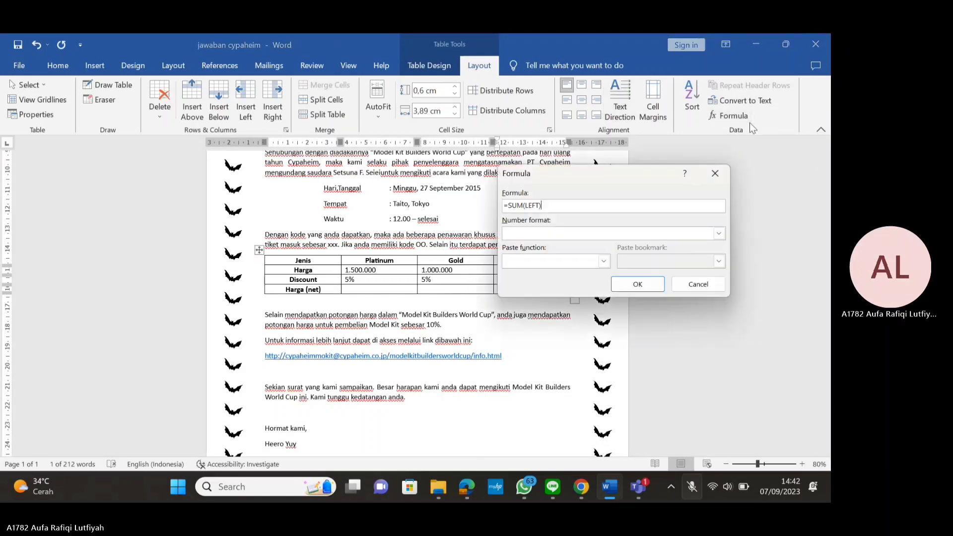
drag(599, 178, 224, 228)
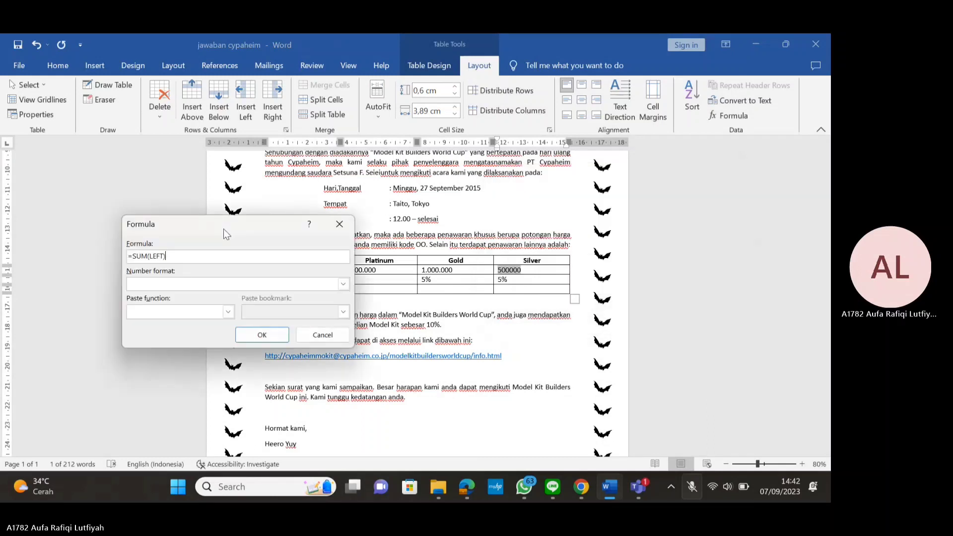
key(BackSpace)
key(BackSpace)
key(BackSpace)
key(BackSpace)
text(500000)
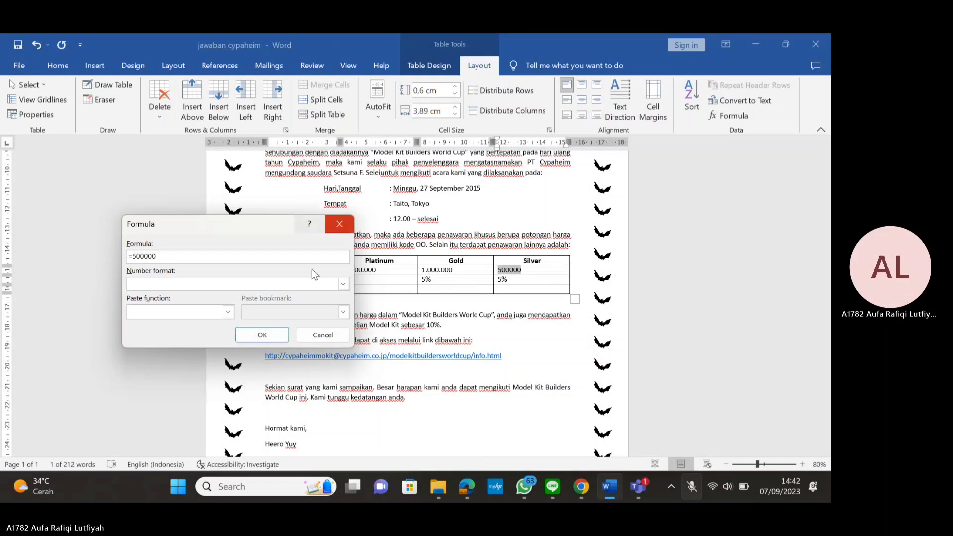
click(342, 284)
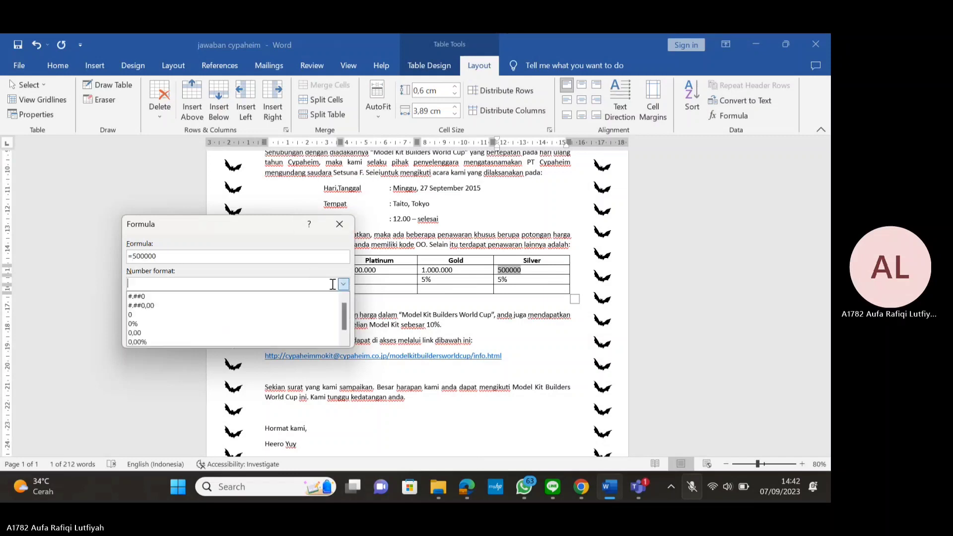
click(148, 297)
click(249, 340)
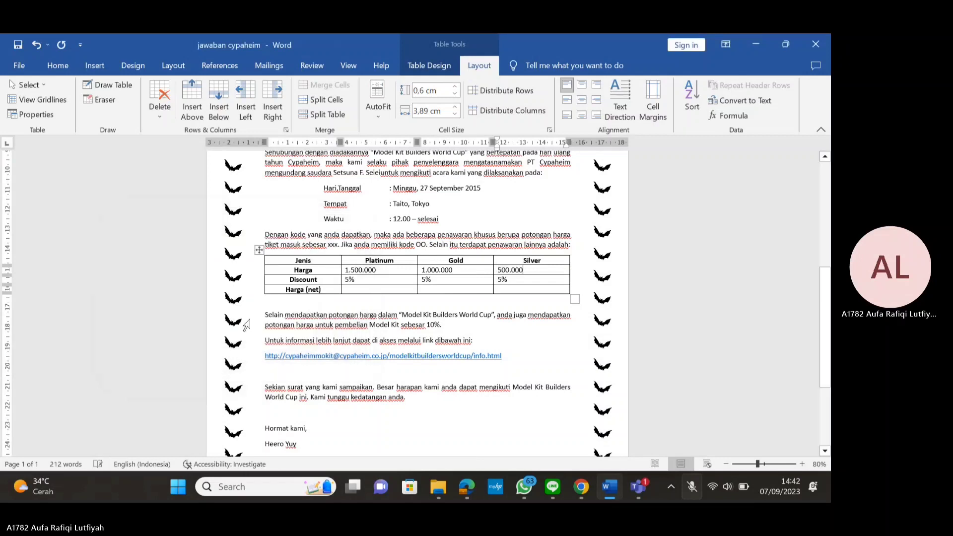
Enter =B2-(B2*B3) in #.##0 format in Platinum's Harga (net) cell, giving 1.425.000
click(383, 290)
click(743, 117)
drag(233, 233, 683, 164)
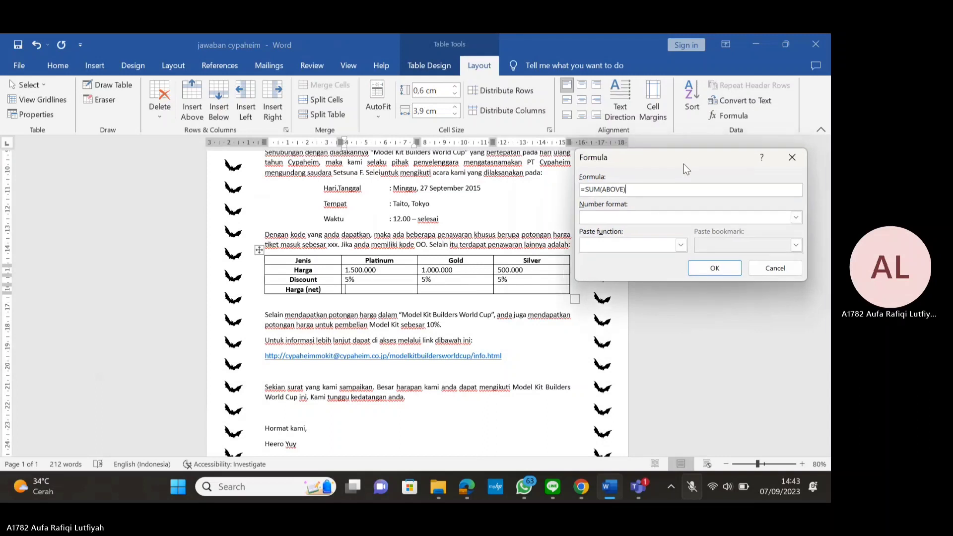
key(BackSpace)
key(BackSpace)
key(BackSpace)
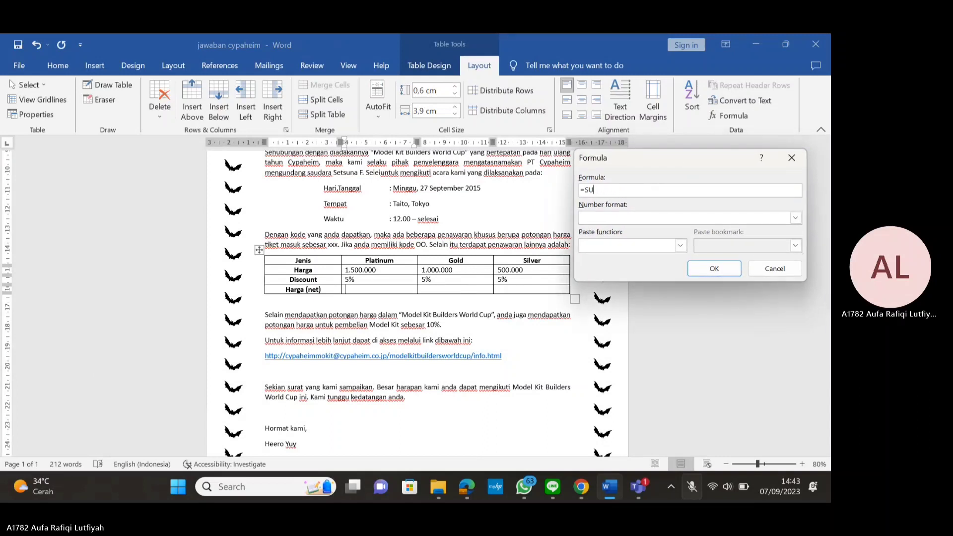
key(BackSpace)
text(B2-(B2*B3)
click(795, 217)
click(603, 228)
click(715, 272)
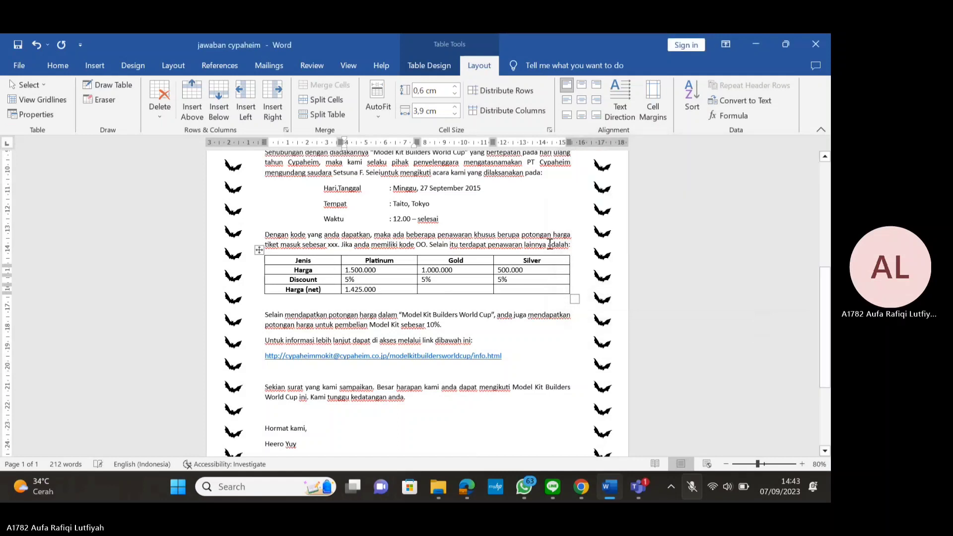
drag(386, 292, 345, 290)
key(ctrl+c)
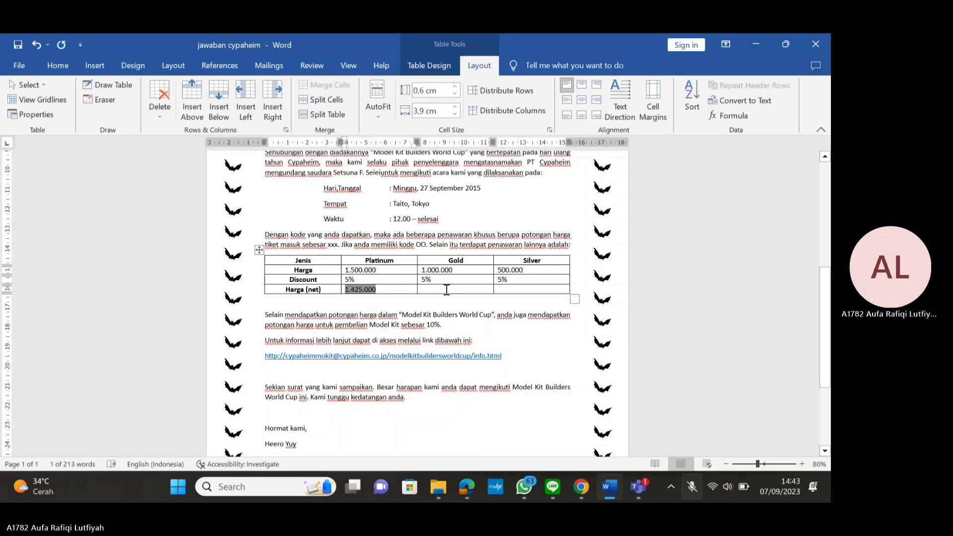
Paste the net-price formula into the Gold and Silver Harga (net) cells
click(446, 289)
key(ctrl+v)
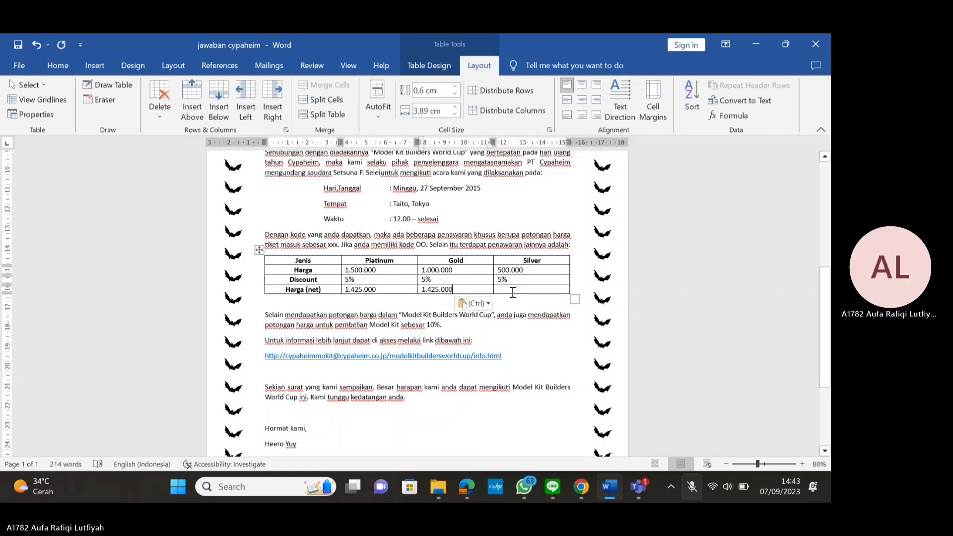
click(512, 291)
key(ctrl+v)
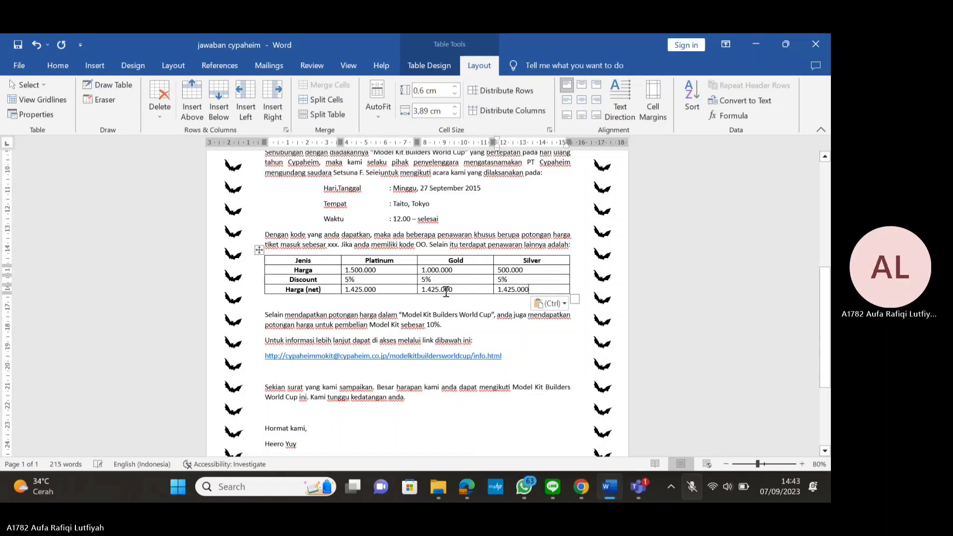
Change the Gold net-price formula to the C column references so it shows 950.000
drag(453, 290, 423, 292)
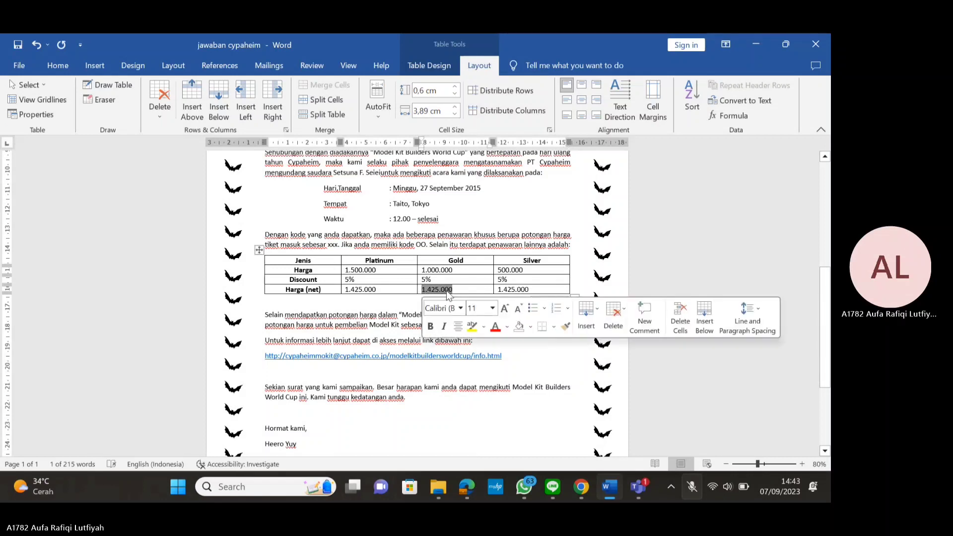
right_click(447, 291)
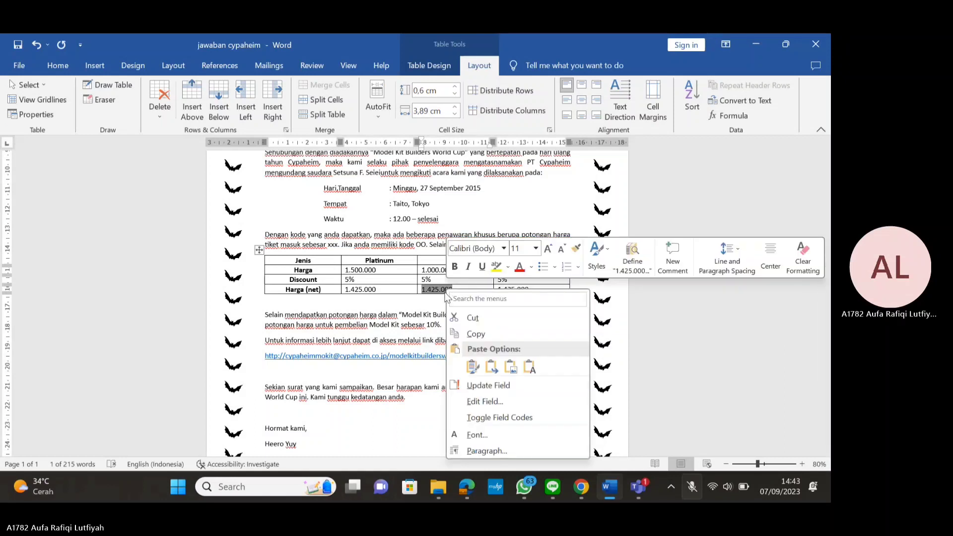
click(499, 415)
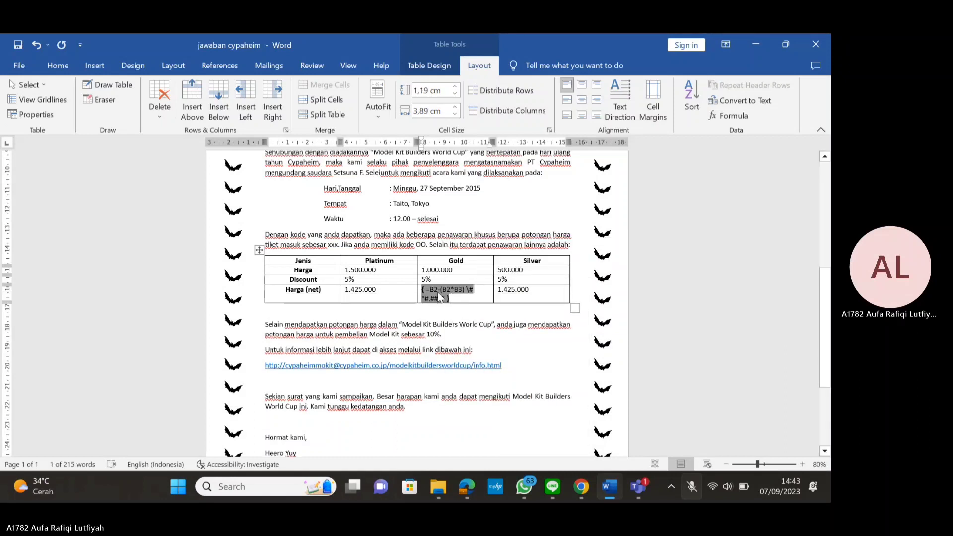
click(435, 289)
key(BackSpace)
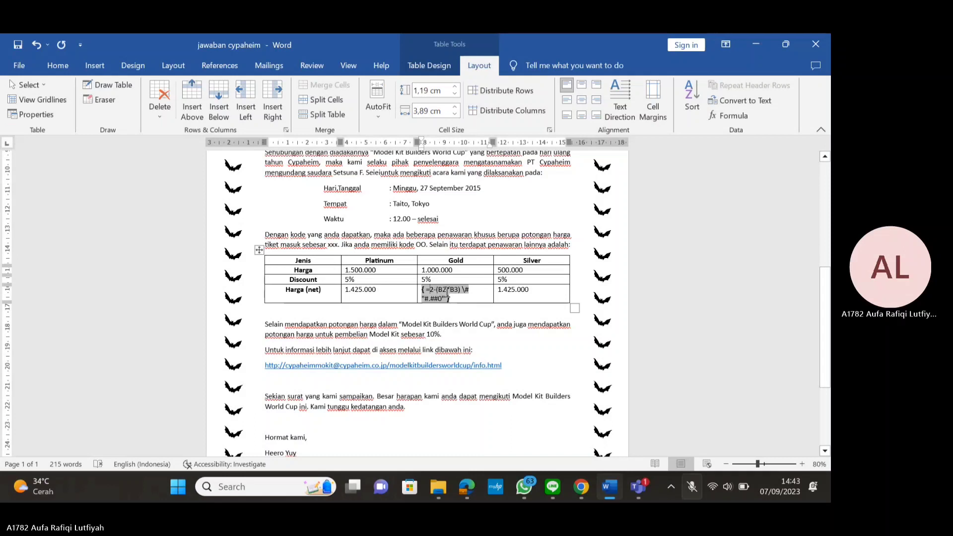
text(C)
key(BackSpace)
text(C)
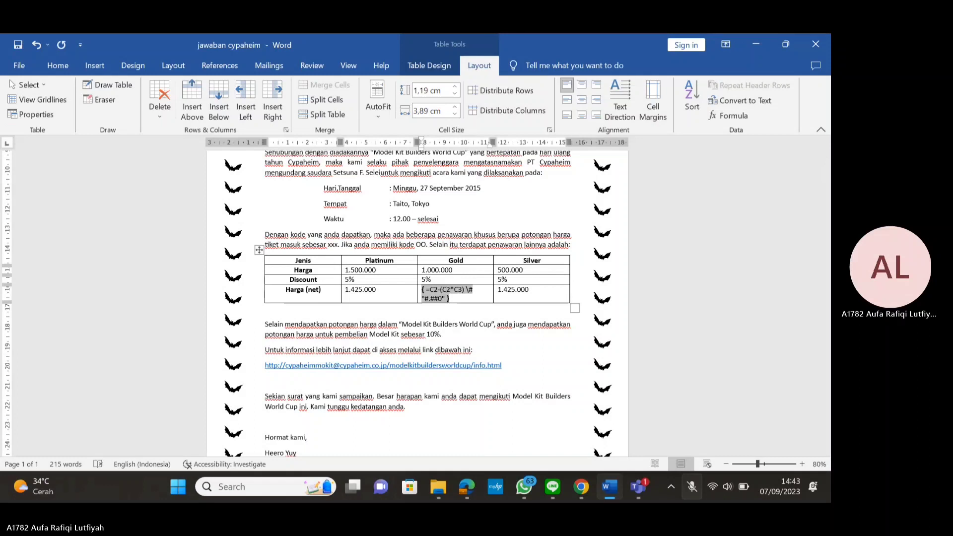
right_click(436, 294)
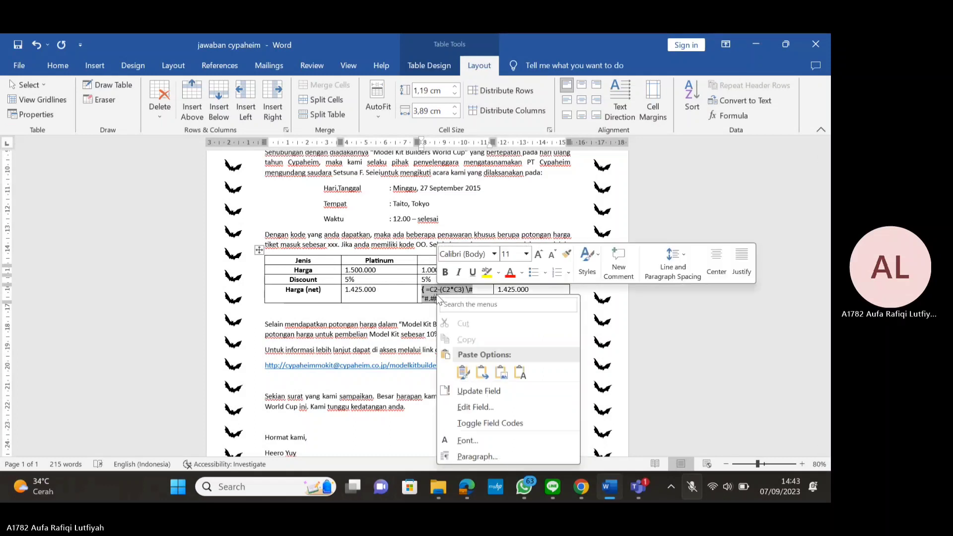
click(491, 390)
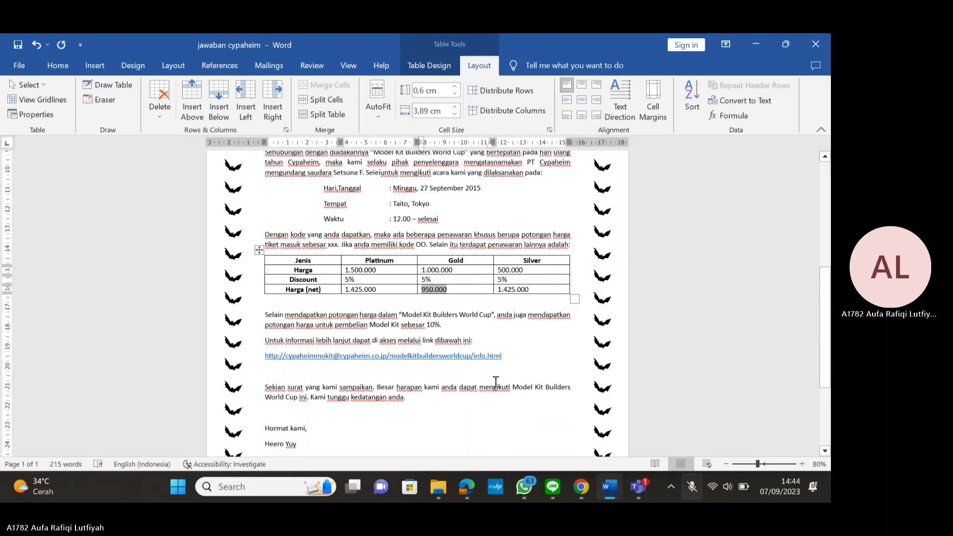
Change the Silver formula's references from B2/B3 to D2/D3 and update it to show 475.000
click(515, 290)
double_click(513, 289)
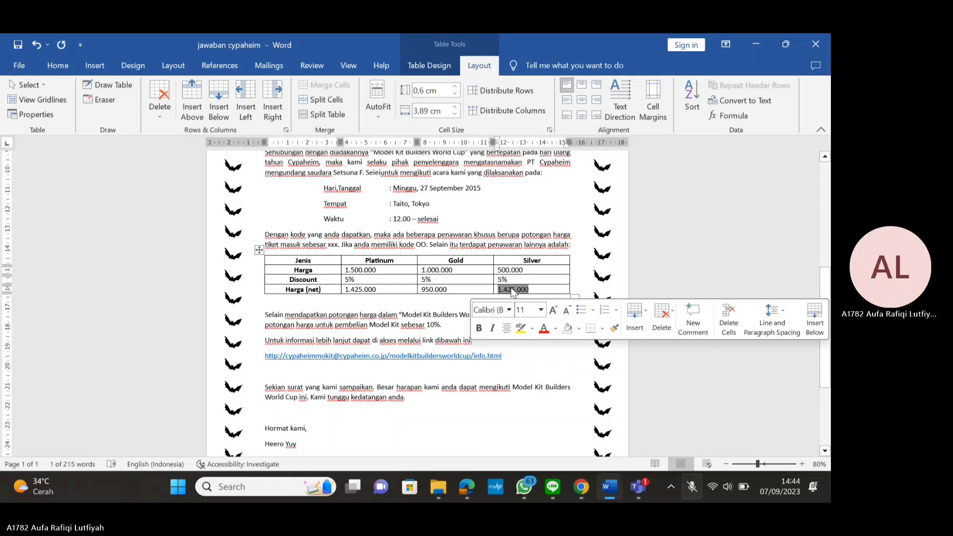
right_click(517, 289)
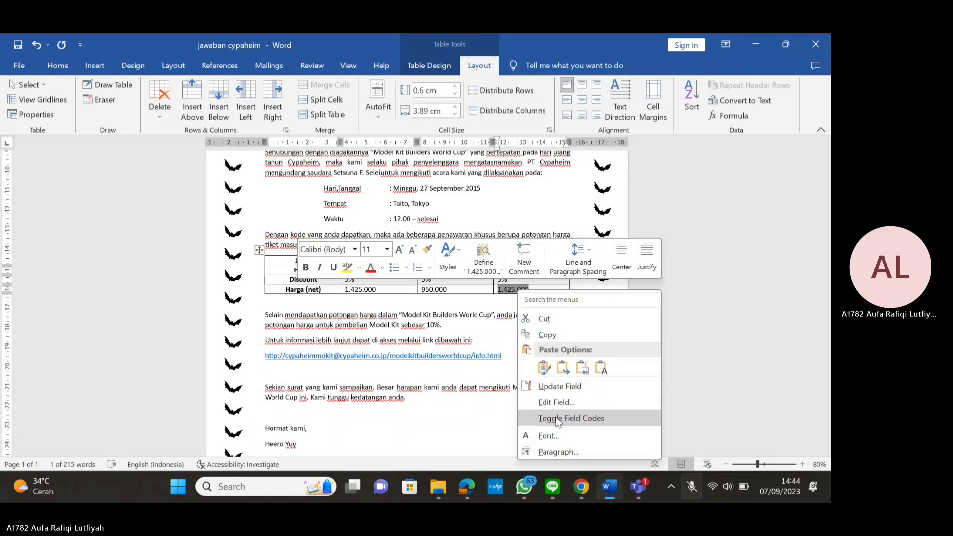
click(558, 420)
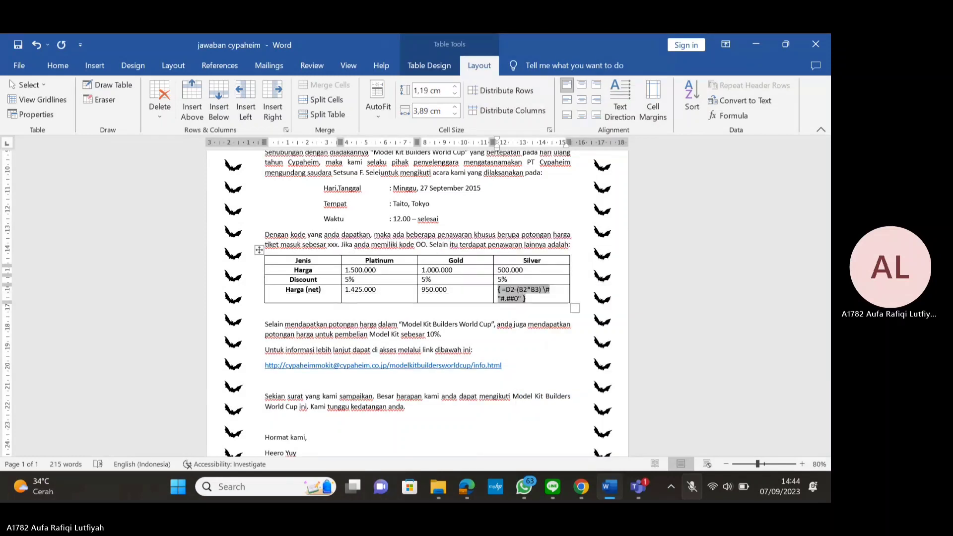
key(BackSpace)
text(D)
key(BackSpace)
text(D)
right_click(504, 292)
click(550, 387)
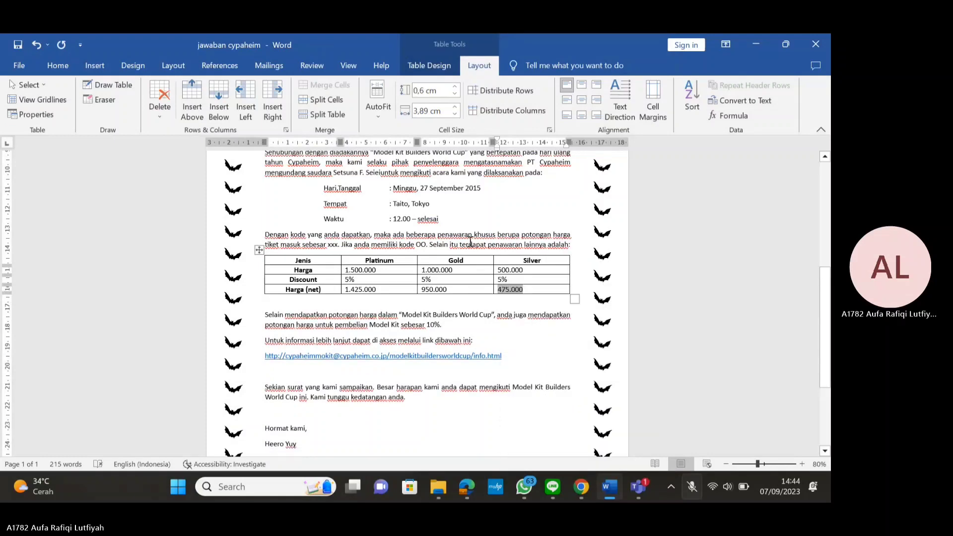
Snap Word beside the reference PDF and bring the closing block into view
scroll(492, 293, up, 2)
scroll(496, 300, down, 2)
scroll(469, 304, down, 2)
key(super+Left)
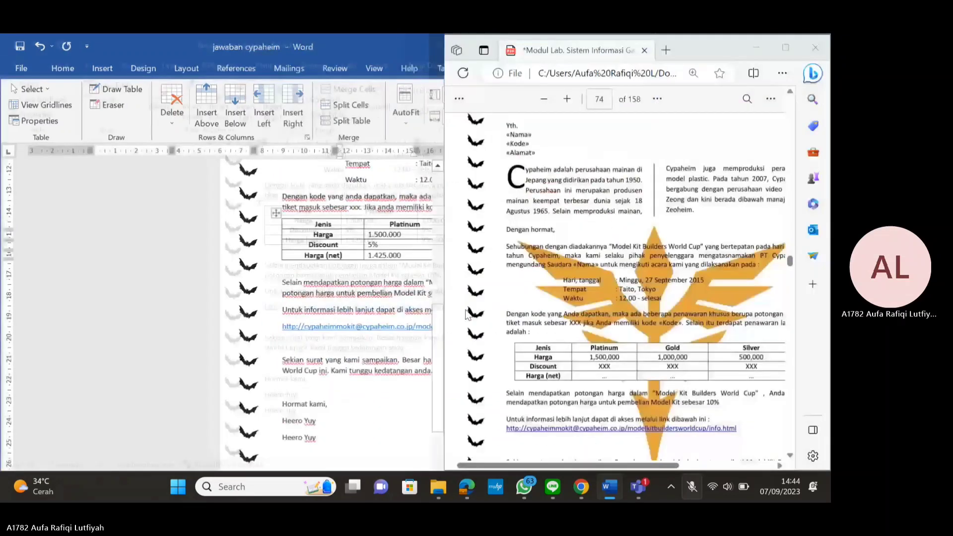
scroll(624, 313, down, 4)
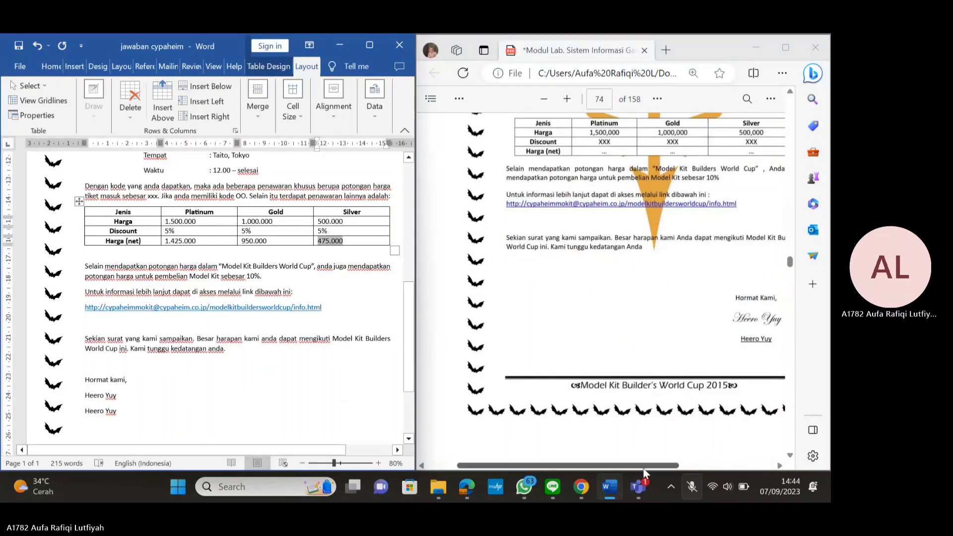
drag(644, 466, 681, 440)
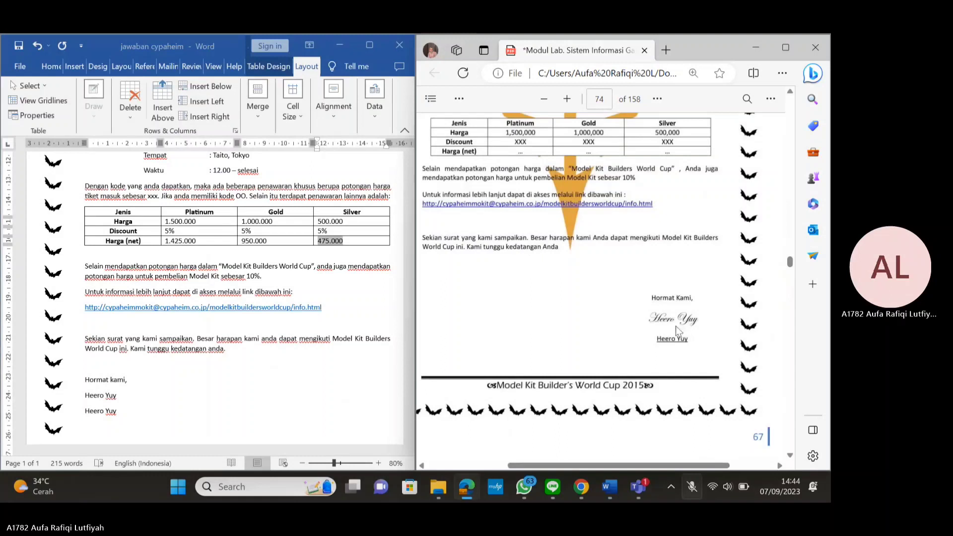
scroll(197, 363, down, 3)
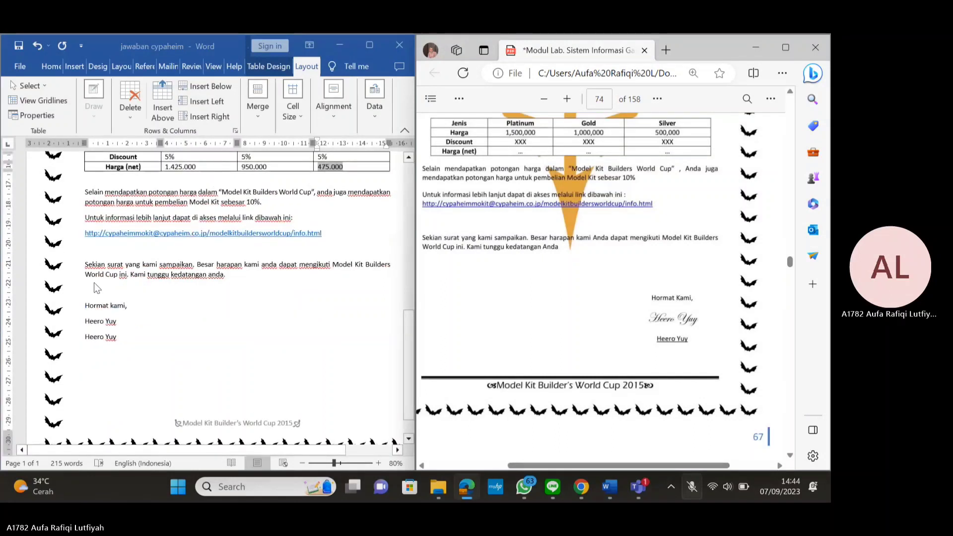
Tab 'Hormat kami,' and the first Heero Yuy to the right tab stop, then select the second Heero Yuy
click(86, 305)
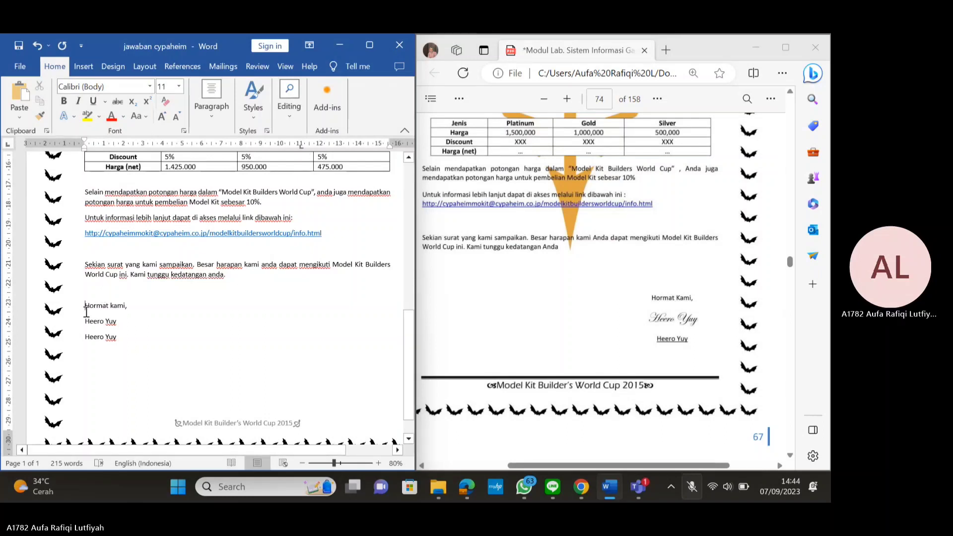
key(Tab)
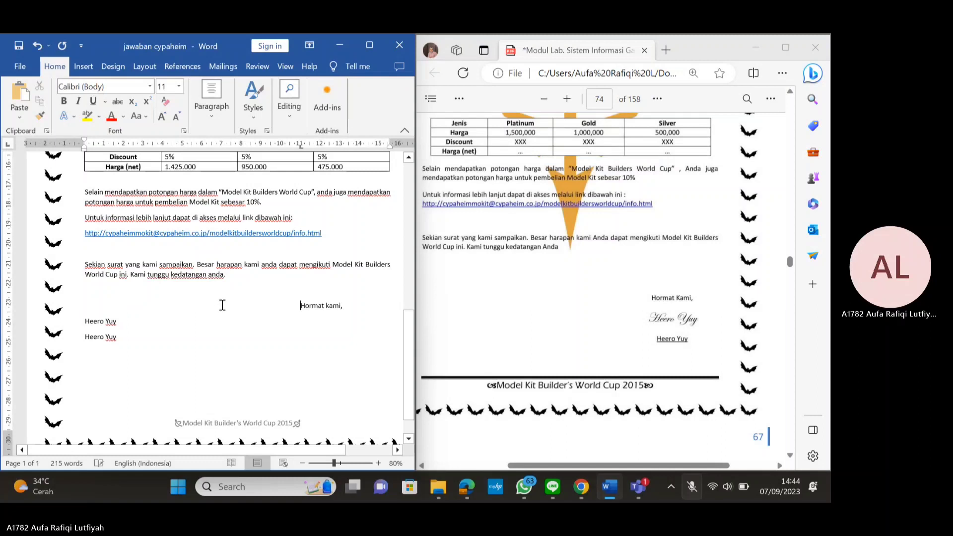
click(85, 322)
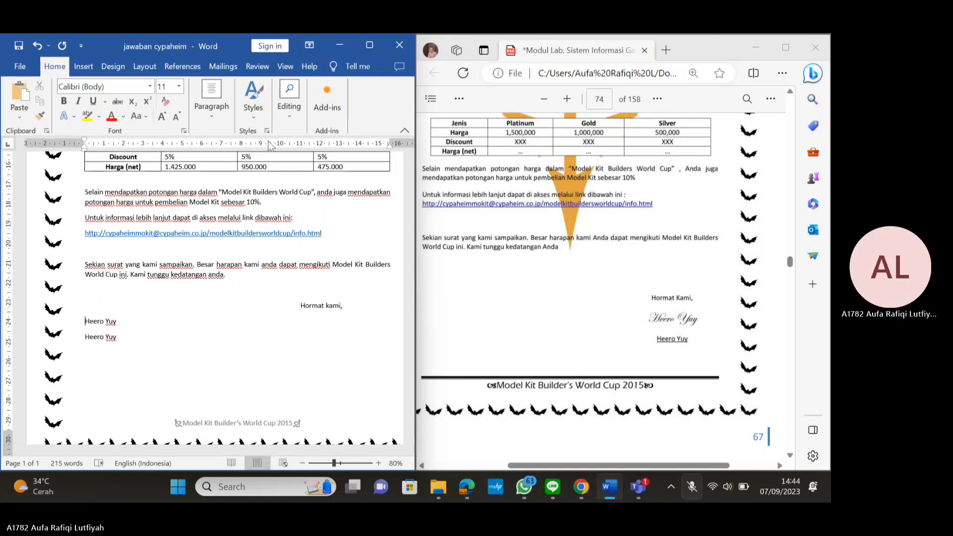
key(Tab)
key(Tab)
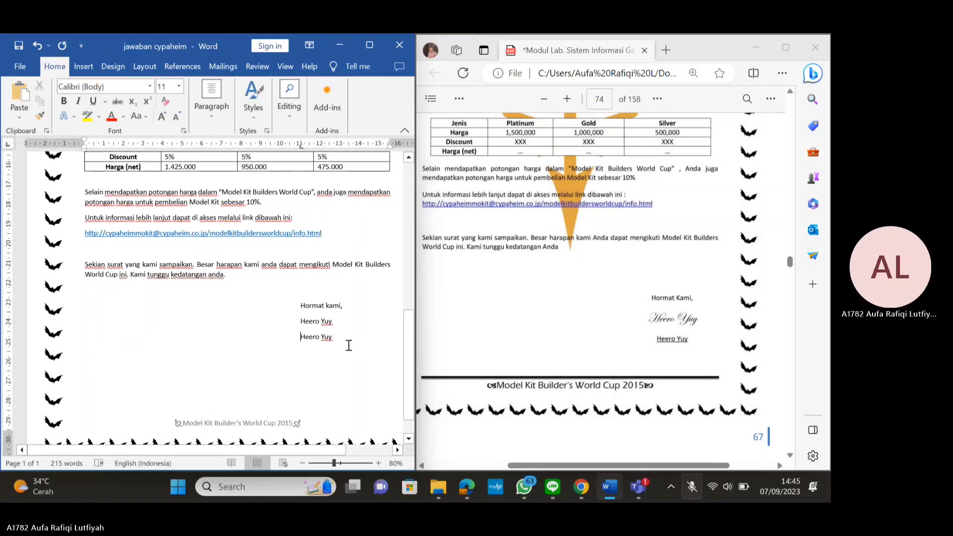
drag(333, 338, 300, 337)
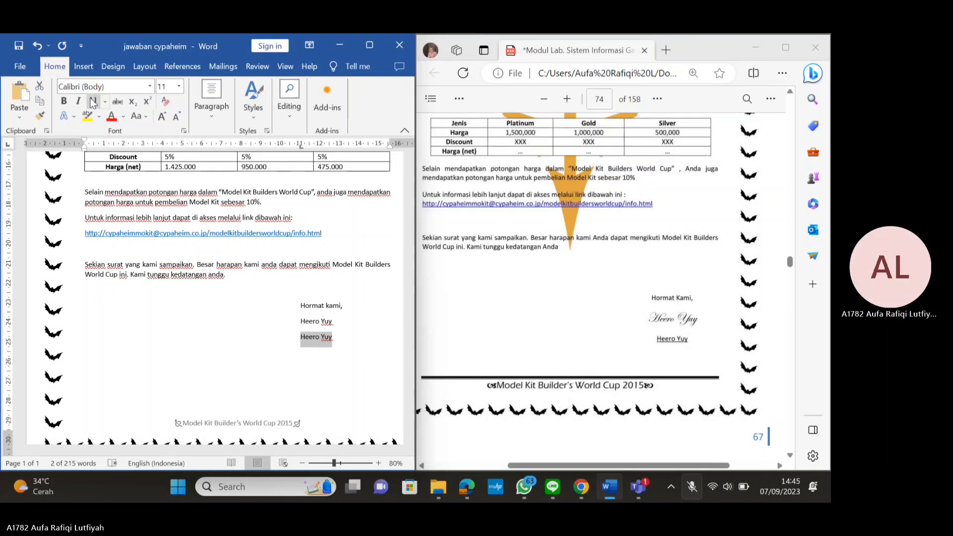
Underline the second Heero Yuy and nudge the signature tab stop slightly right
click(93, 102)
click(369, 46)
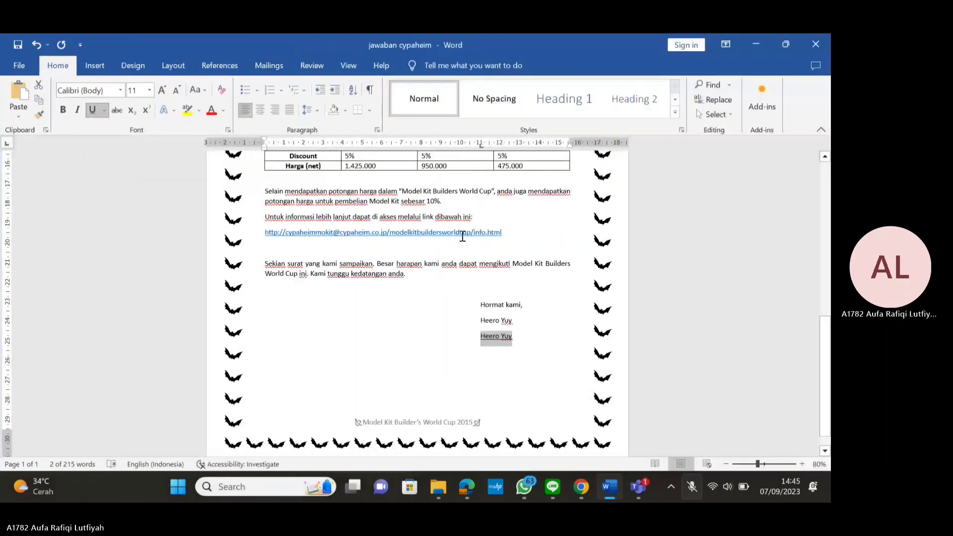
drag(481, 145, 484, 144)
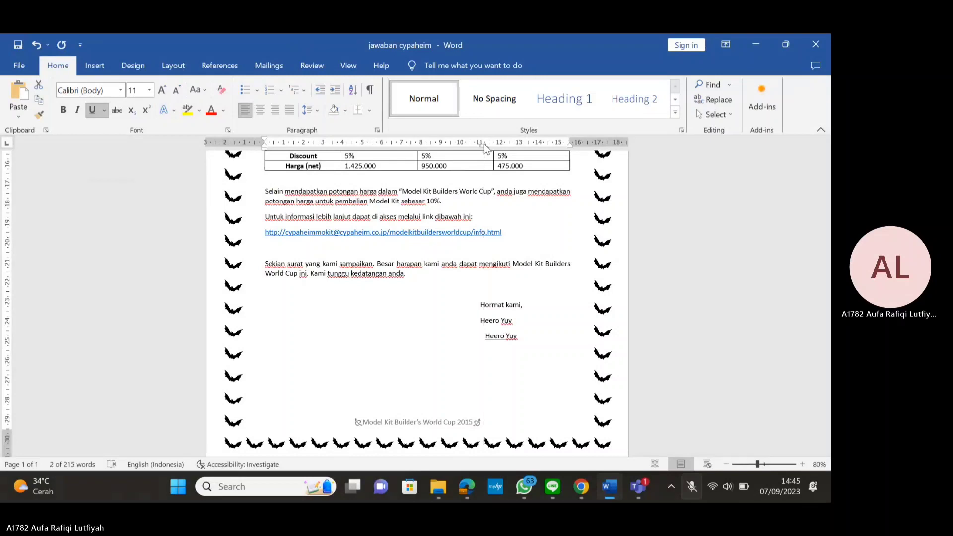
Set the first Heero Yuy in Blackadder ITC, enlarged to 22 pt as a script signature
drag(515, 320, 479, 312)
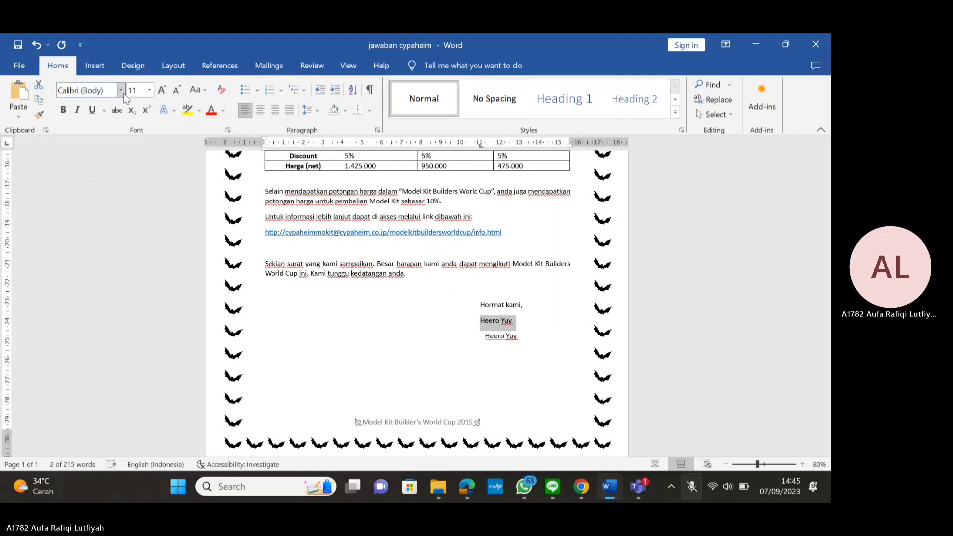
click(120, 90)
scroll(149, 279, down, 9)
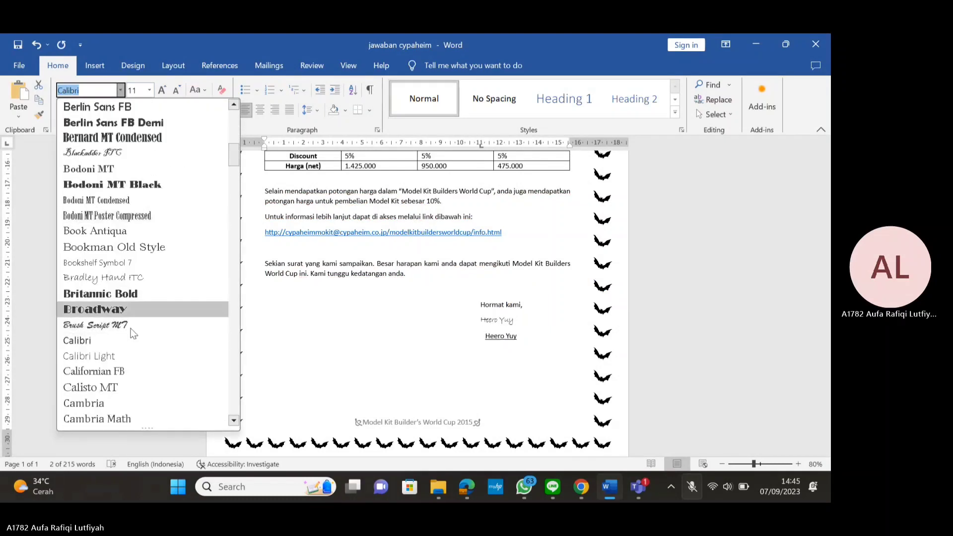
click(115, 158)
click(162, 89)
click(162, 90)
click(161, 90)
click(162, 90)
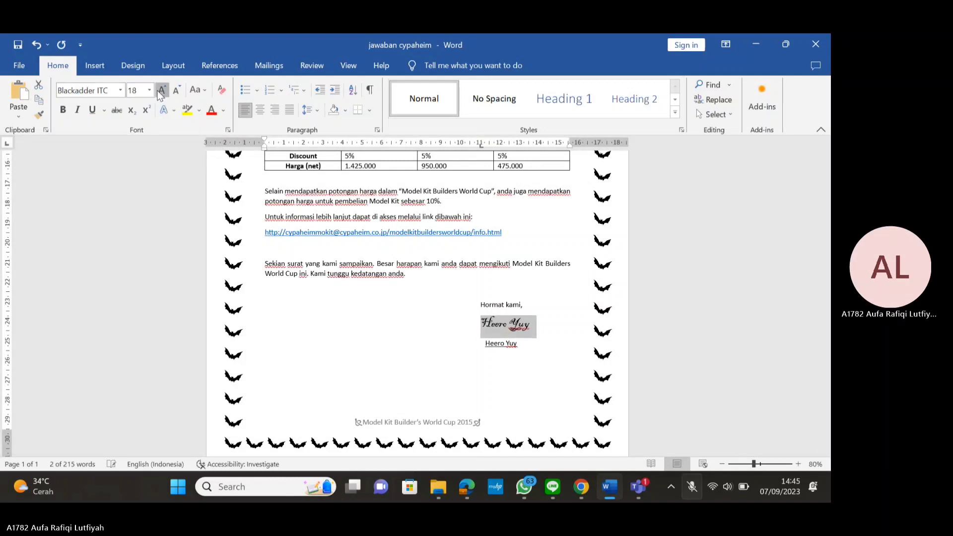
Drag the indent marker to shift the 'Hormat kami,' closing block further right
click(481, 304)
drag(480, 148, 496, 149)
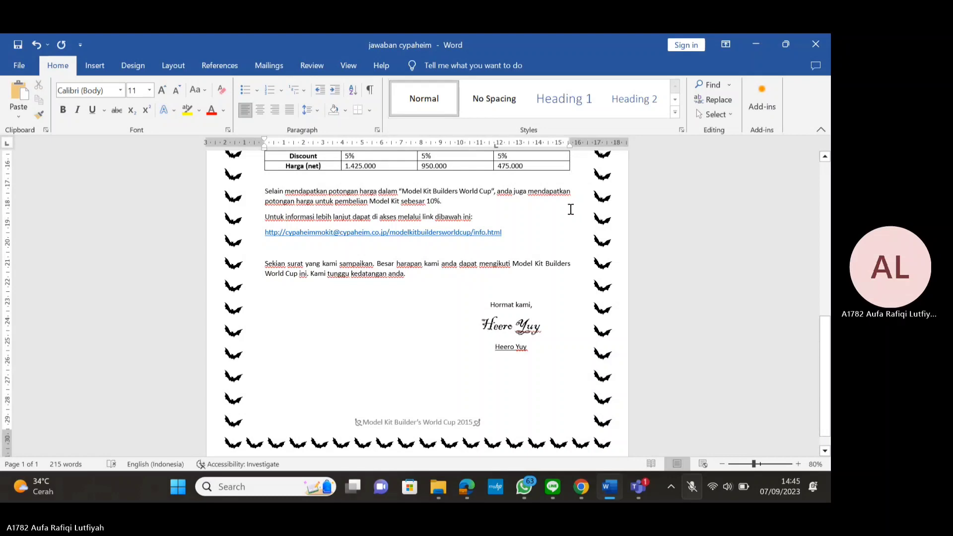
key(super+Left)
scroll(719, 331, down, 10)
Maximize Word and scroll up from the signature to review the table and opening
scroll(717, 332, up, 5)
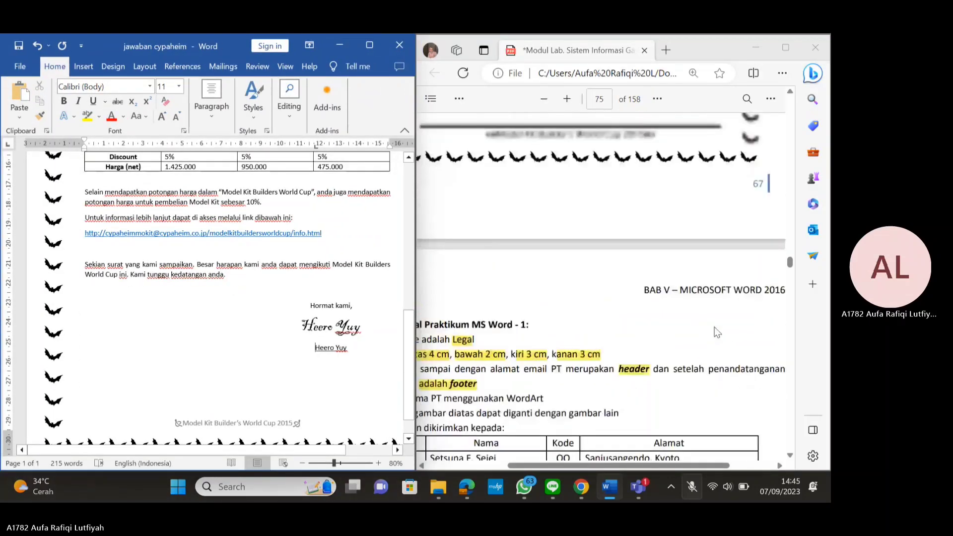
scroll(713, 324, up, 5)
scroll(713, 322, down, 10)
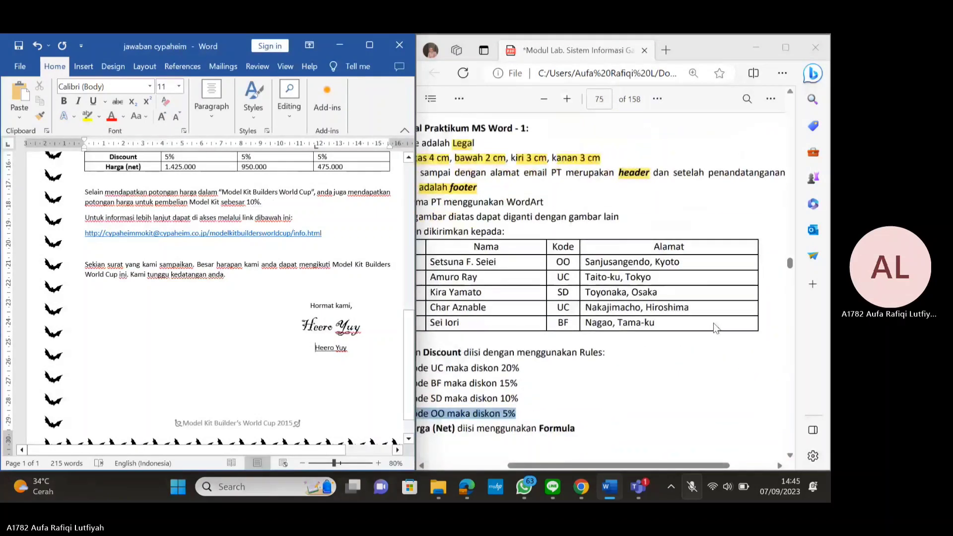
click(374, 45)
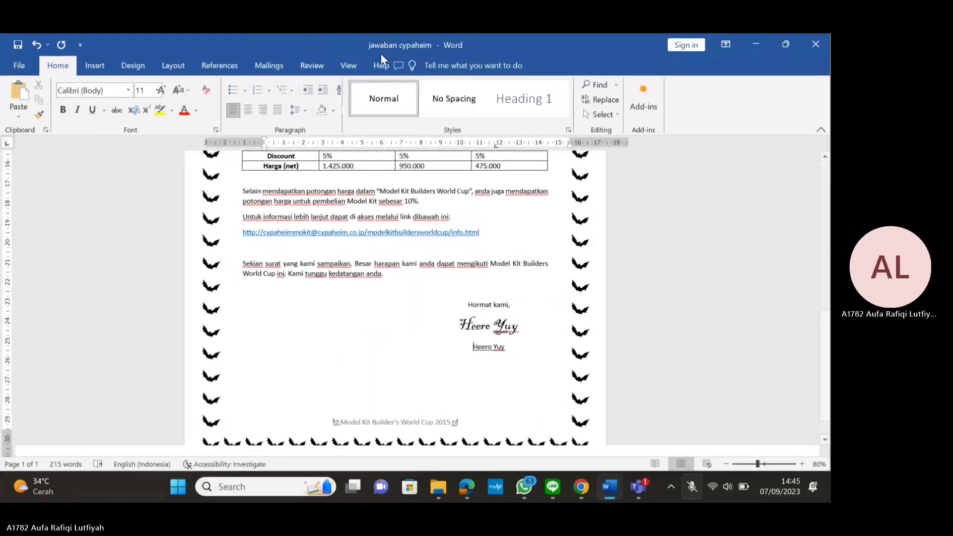
scroll(517, 191, up, 10)
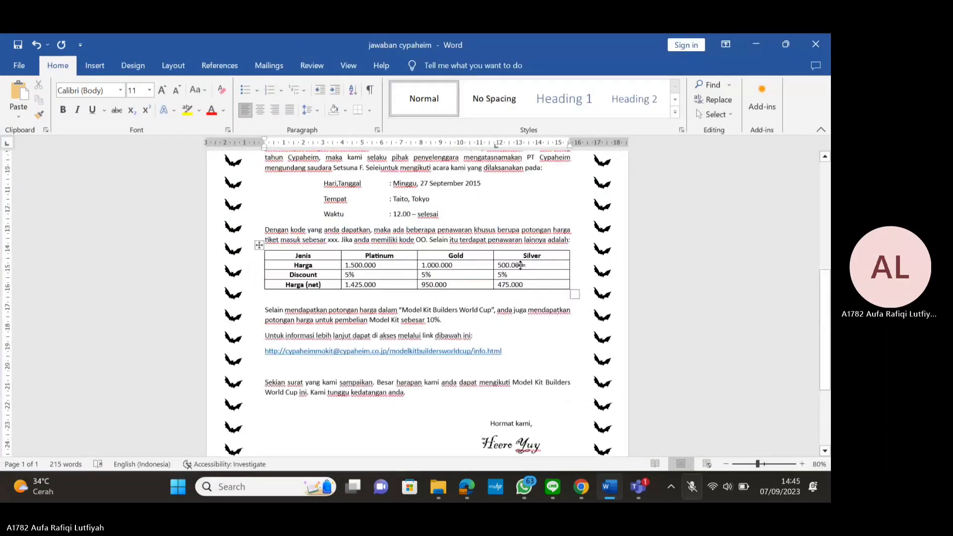
scroll(525, 238, down, 10)
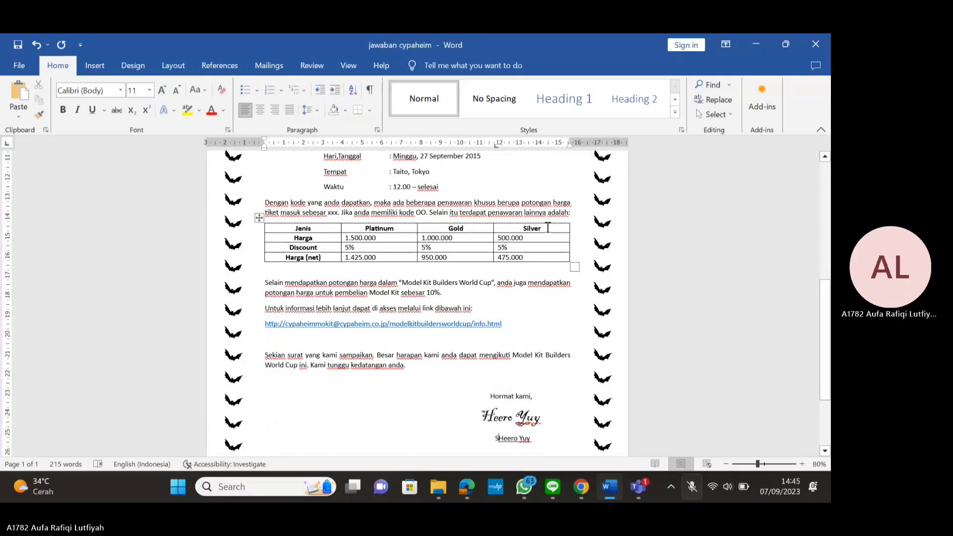
scroll(526, 253, up, 1)
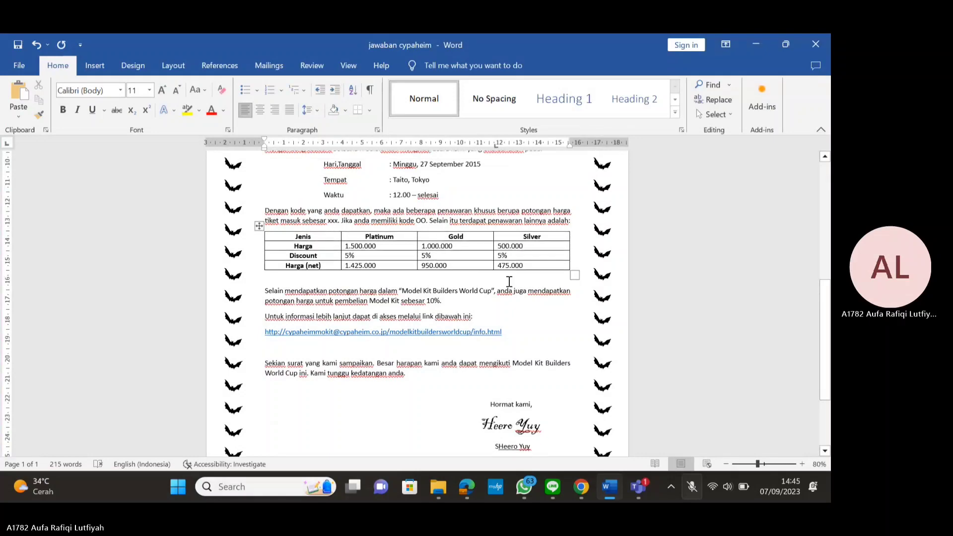
scroll(386, 331, up, 5)
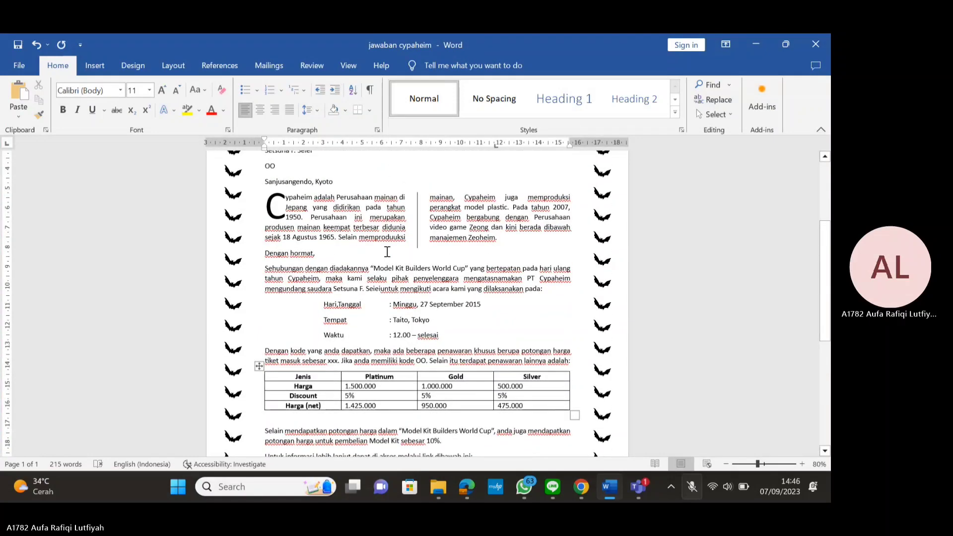